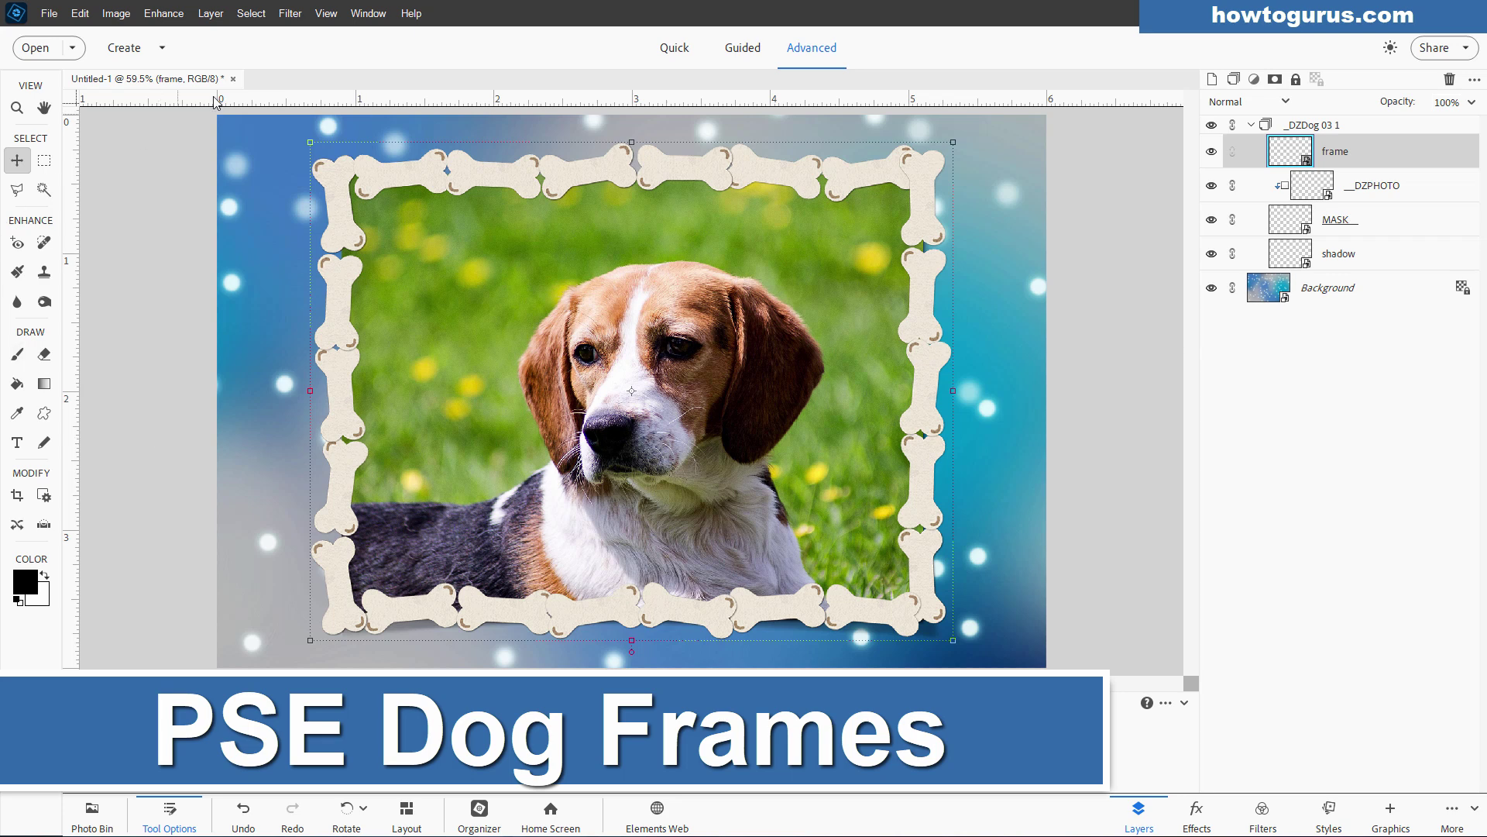
Close Untitled-1 without saving, then minimize the puppy and beagle photo windows.
{"action": "left_click", "coordinate": [233, 79]}
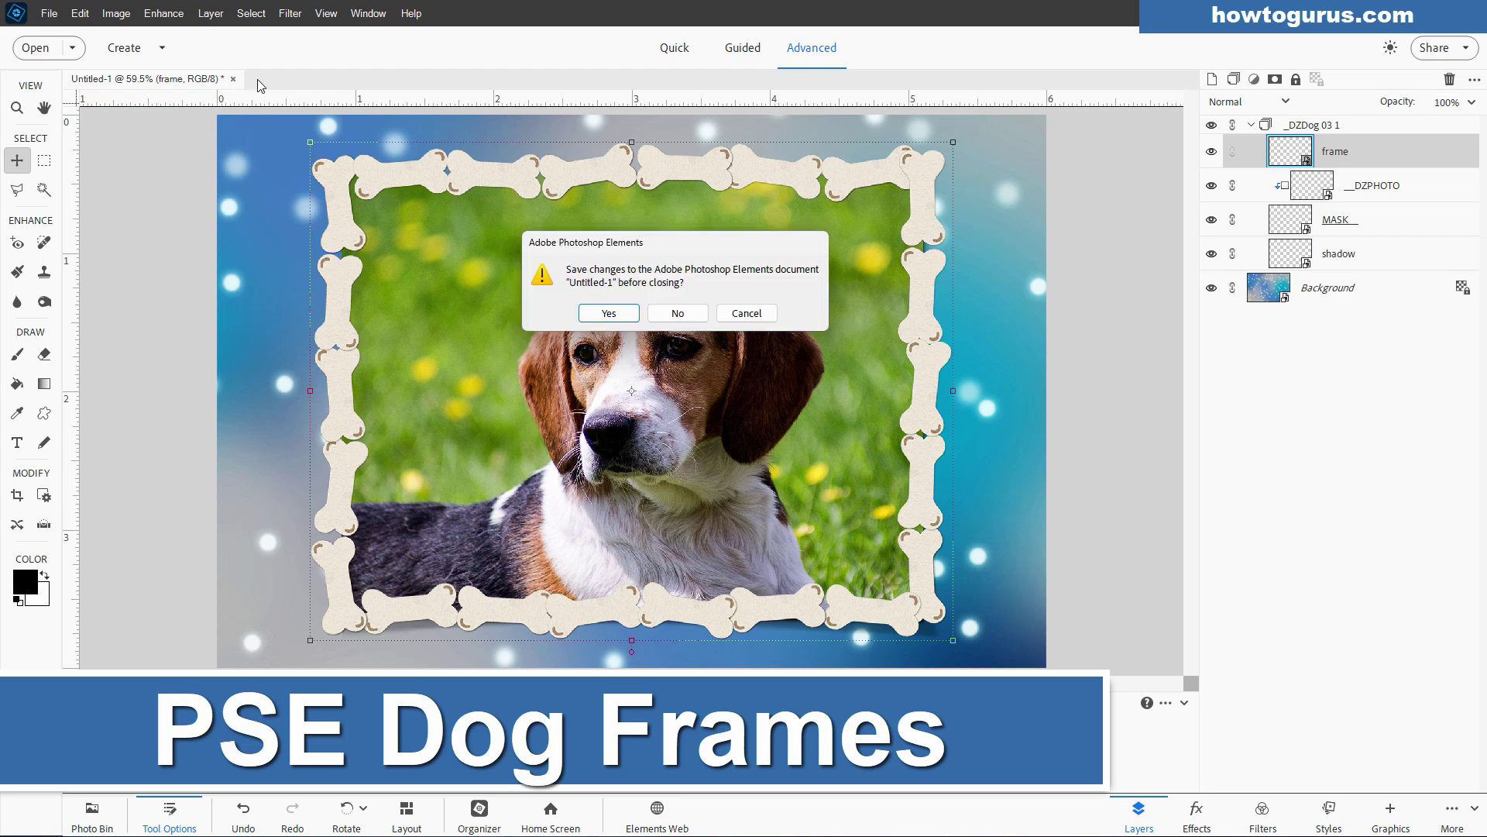
{"action": "left_click", "coordinate": [678, 313]}
{"action": "left_click_drag", "start_coordinate": [411, 82], "coordinate": [753, 211]}
{"action": "left_click", "coordinate": [93, 817]}
{"action": "left_click", "coordinate": [118, 752]}
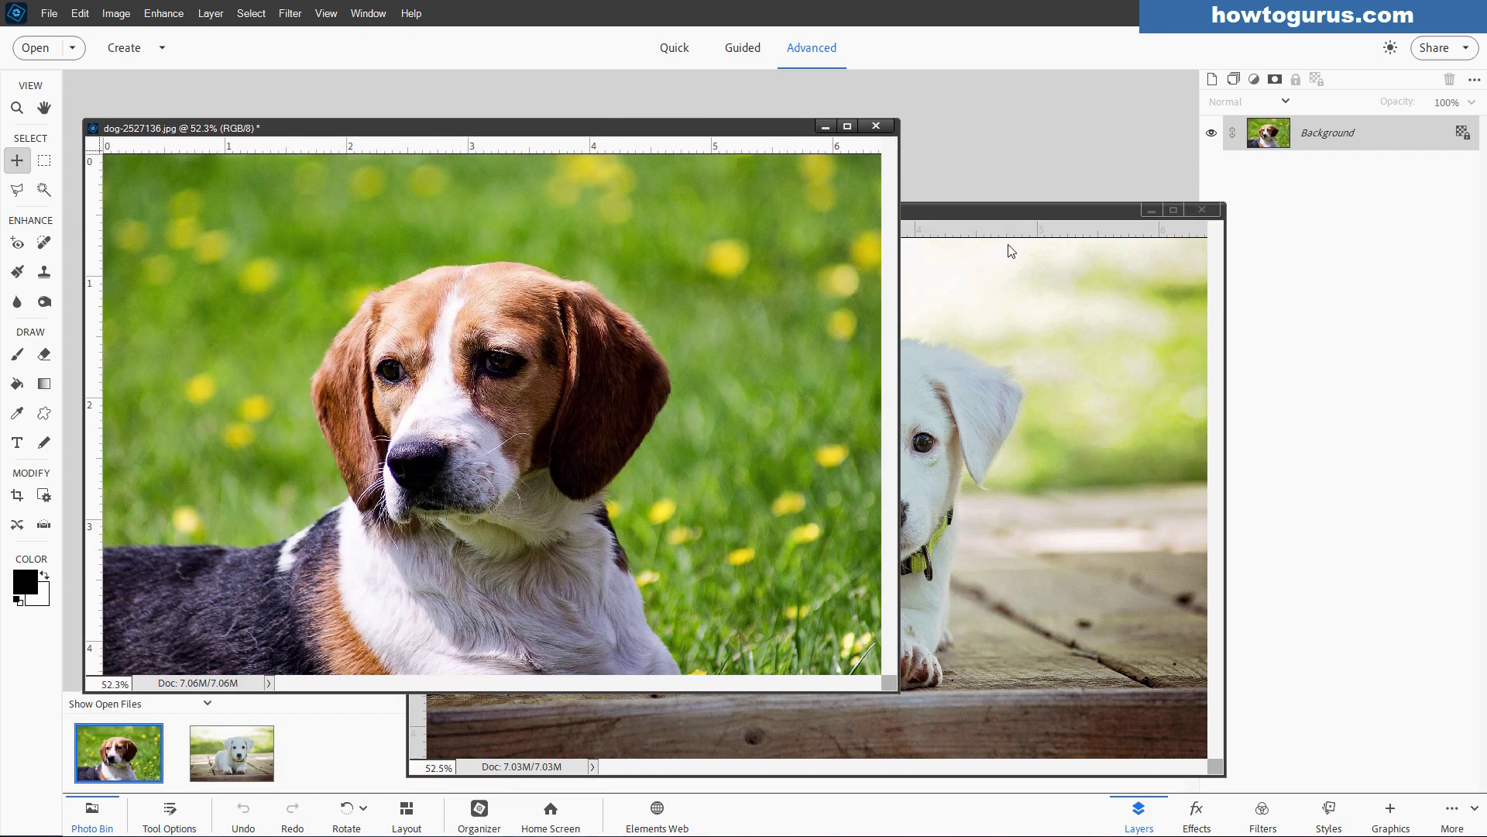
{"action": "left_click", "coordinate": [1005, 249]}
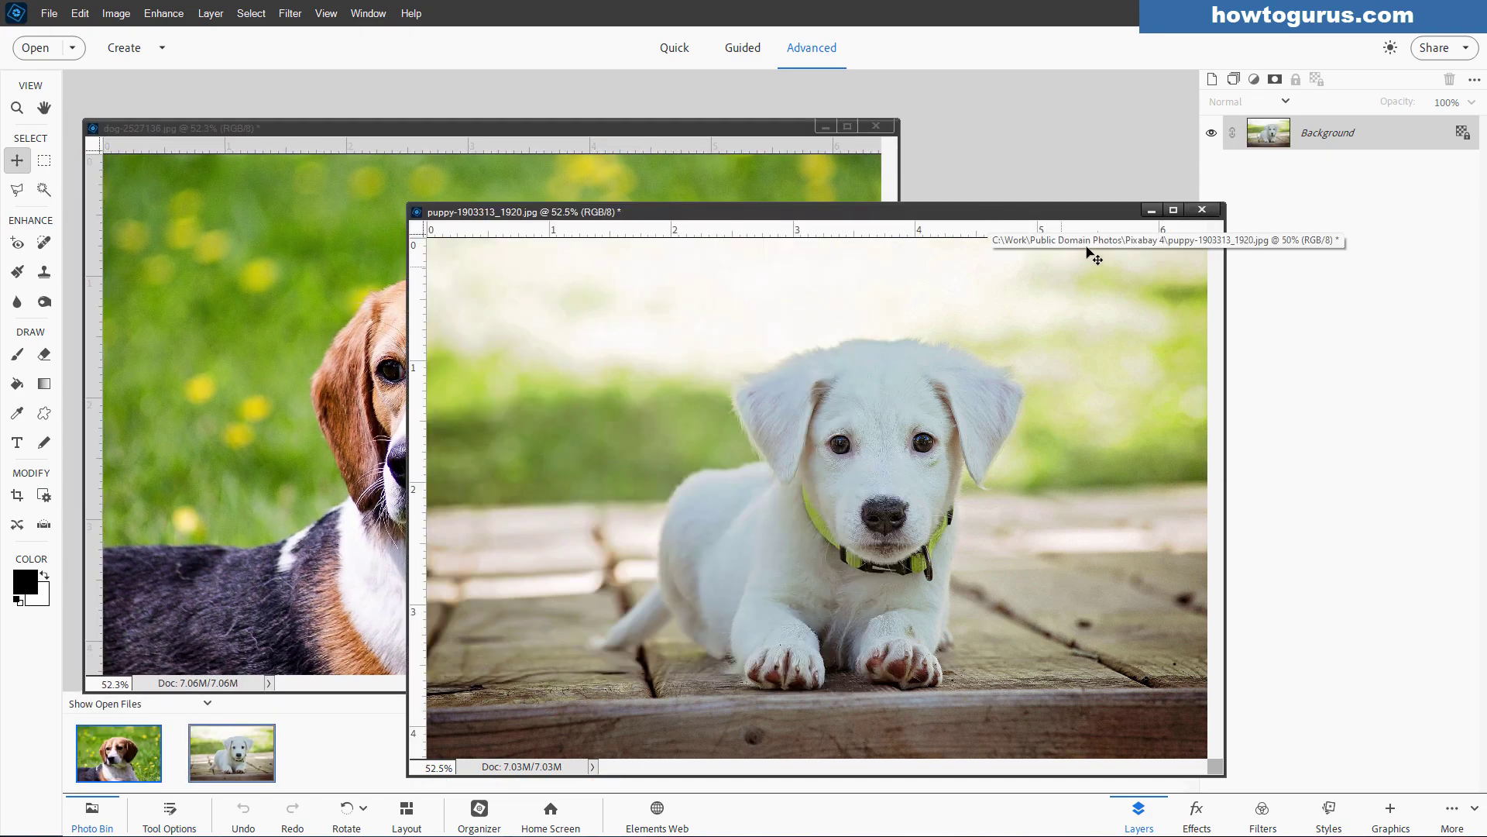
{"action": "left_click", "coordinate": [1149, 210]}
{"action": "left_click", "coordinate": [826, 126]}
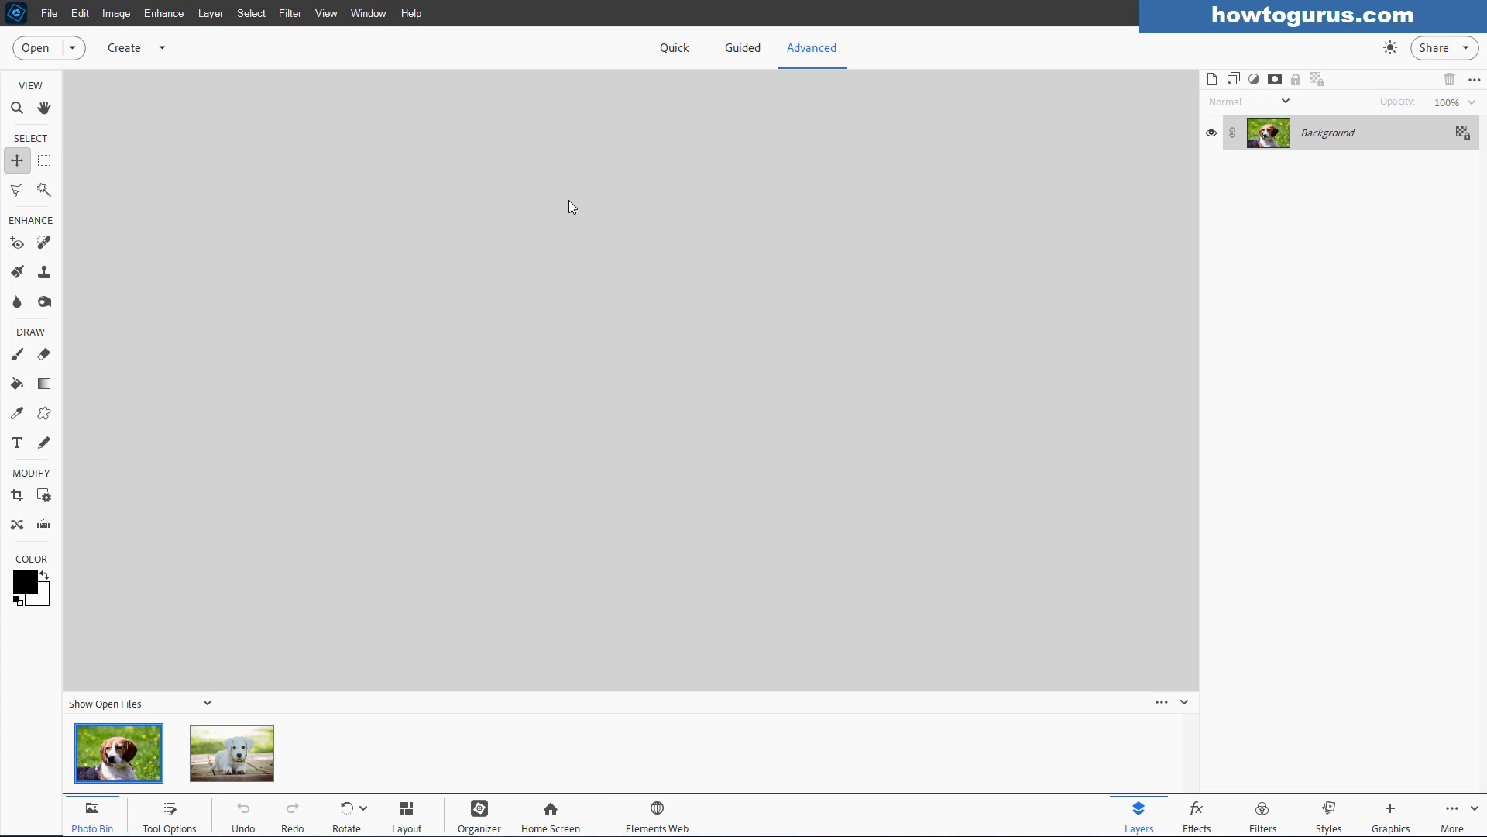
Create a blank file at Default Photoshop Elements Size, docked and fitted to screen with Ctrl+0.
{"action": "left_click", "coordinate": [49, 13]}
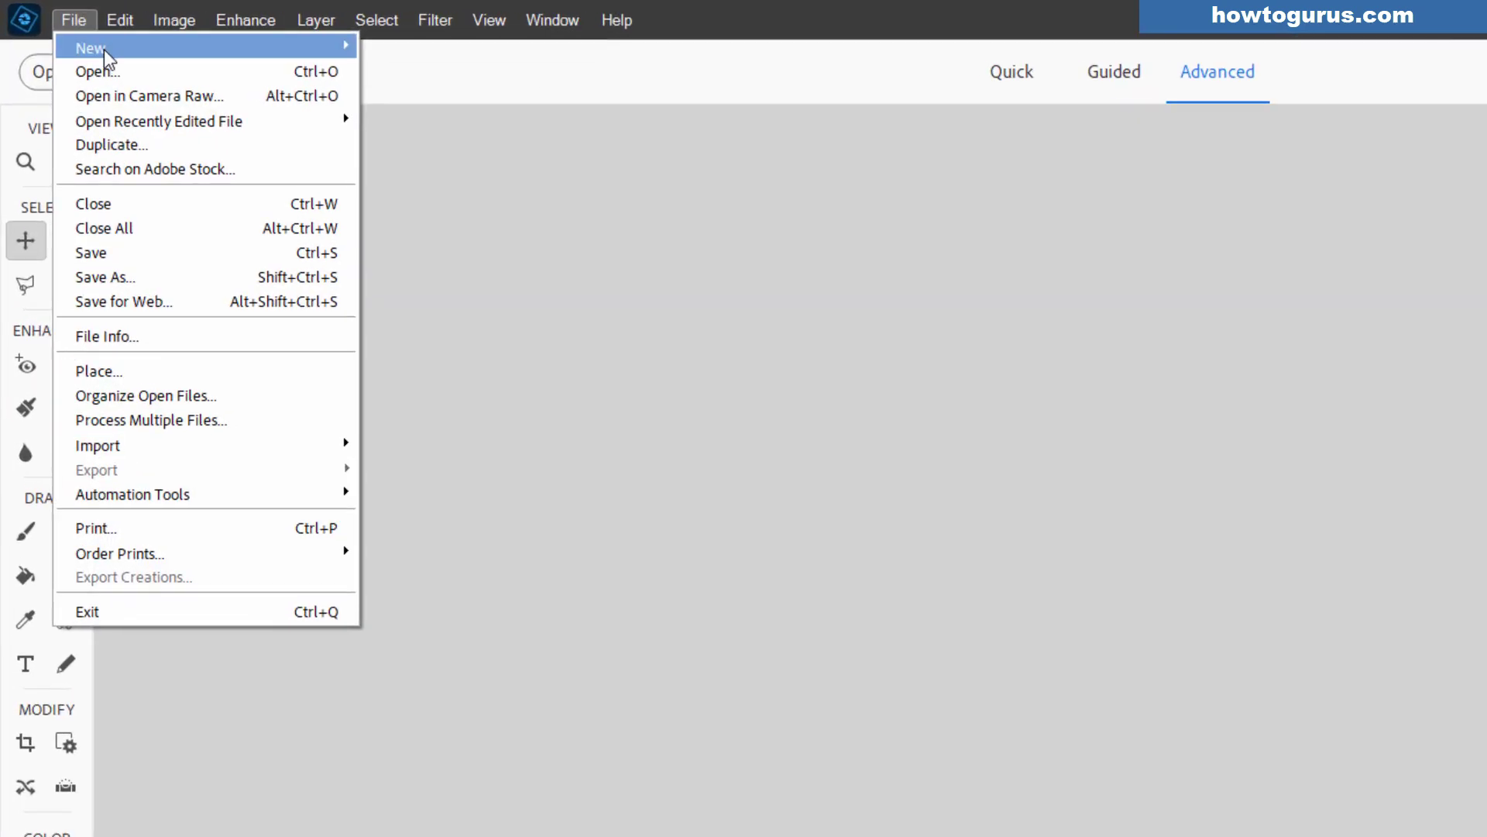
{"action": "mouse_move", "coordinate": [110, 50]}
{"action": "left_click", "coordinate": [440, 52]}
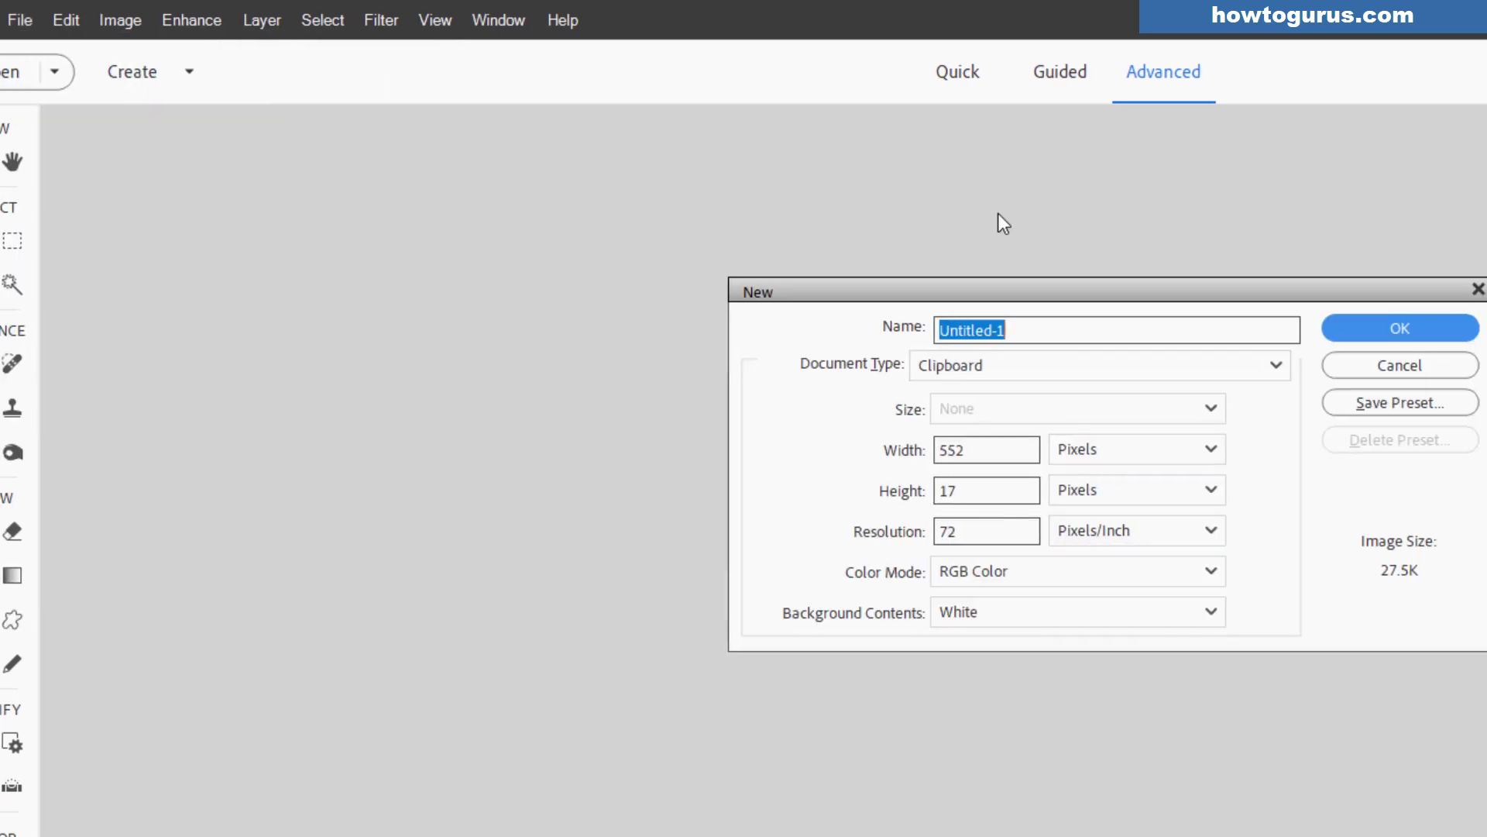
{"action": "left_click", "coordinate": [1051, 365]}
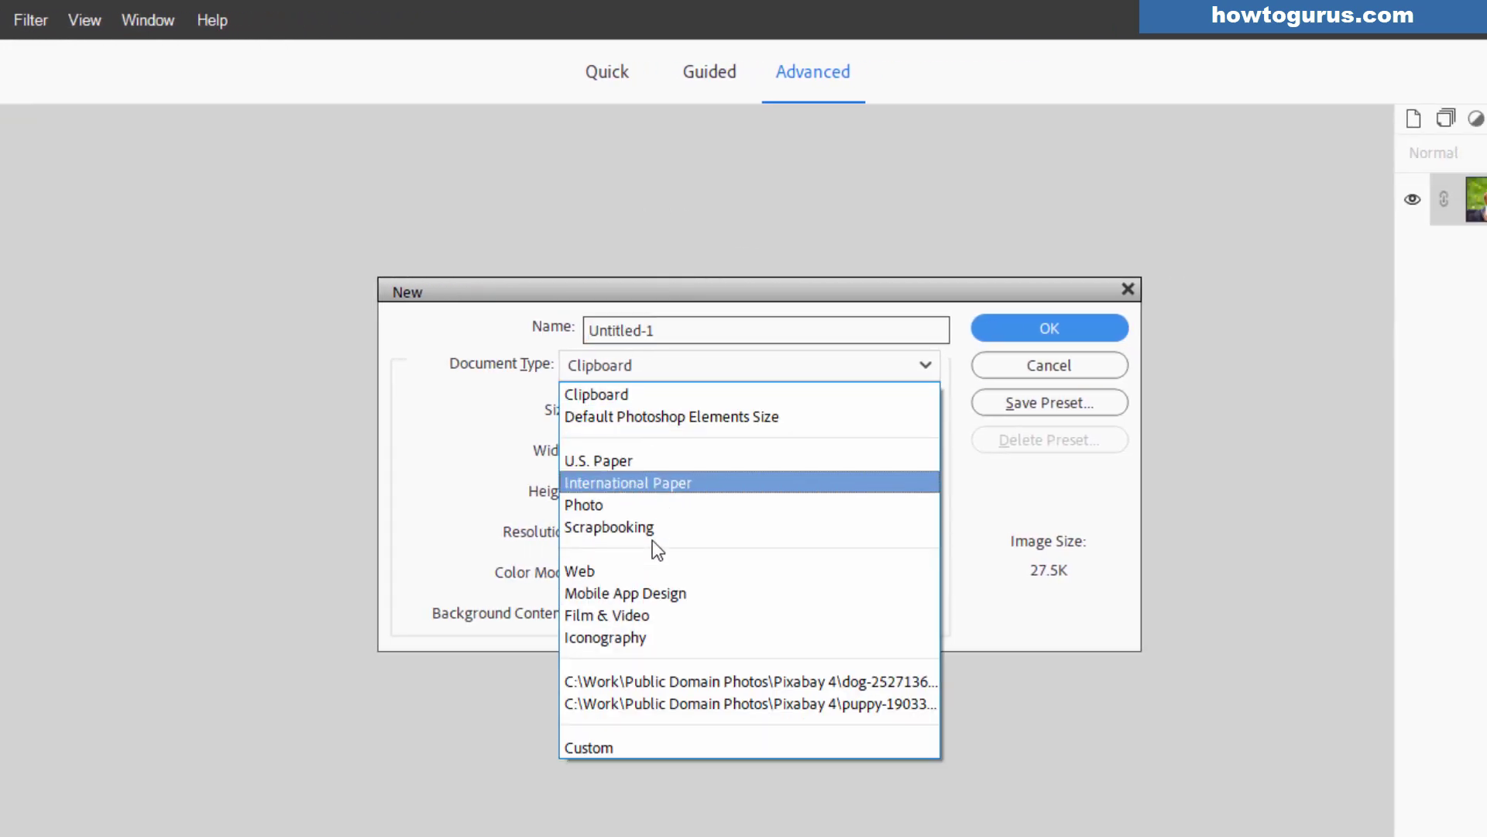
{"action": "left_click", "coordinate": [746, 408]}
{"action": "left_click", "coordinate": [1028, 326]}
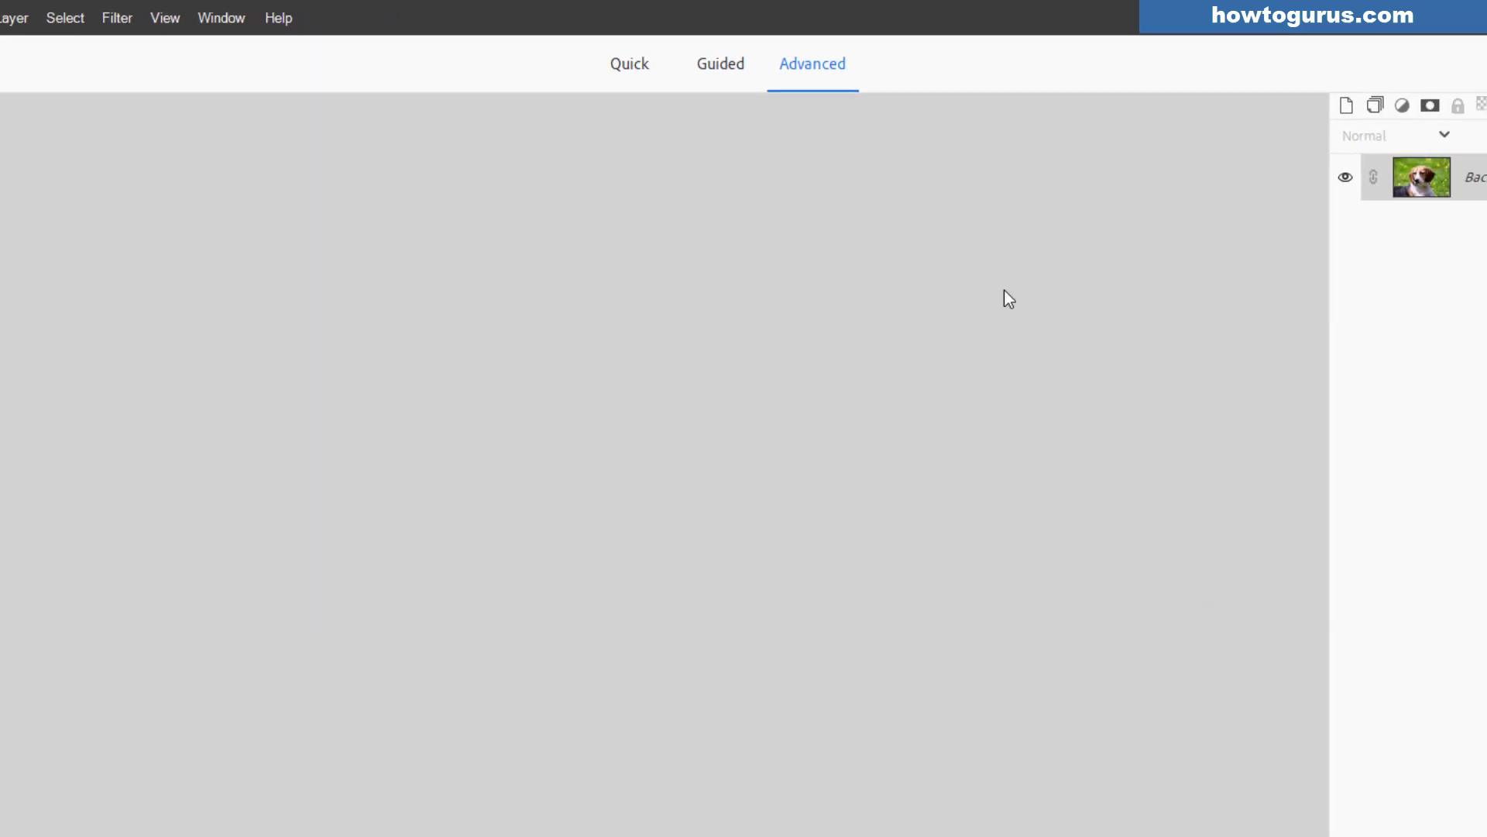
{"action": "left_click_drag", "start_coordinate": [599, 80], "coordinate": [788, 81]}
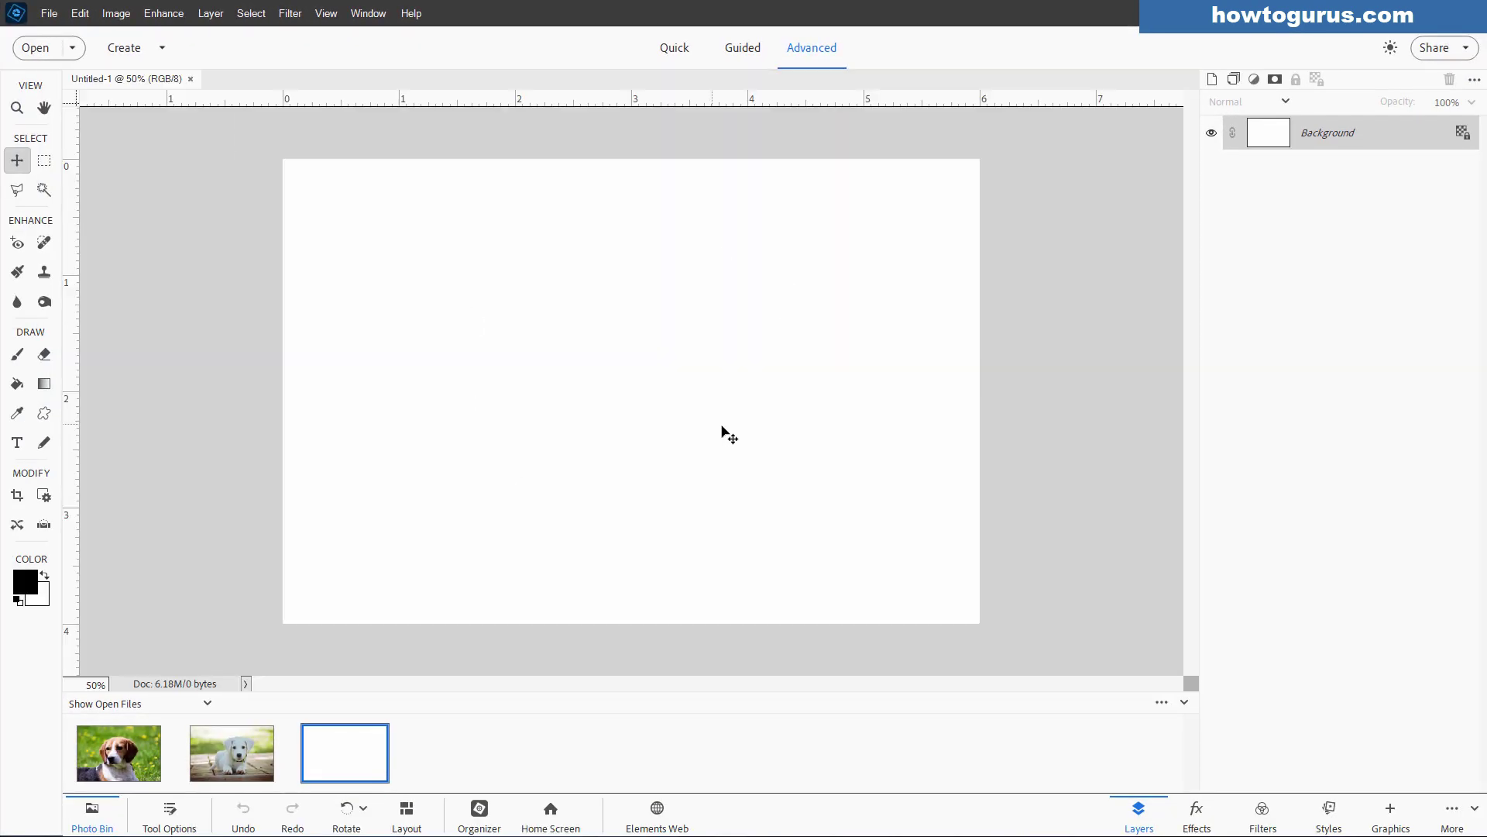
{"action": "key", "text": "ctrl+0"}
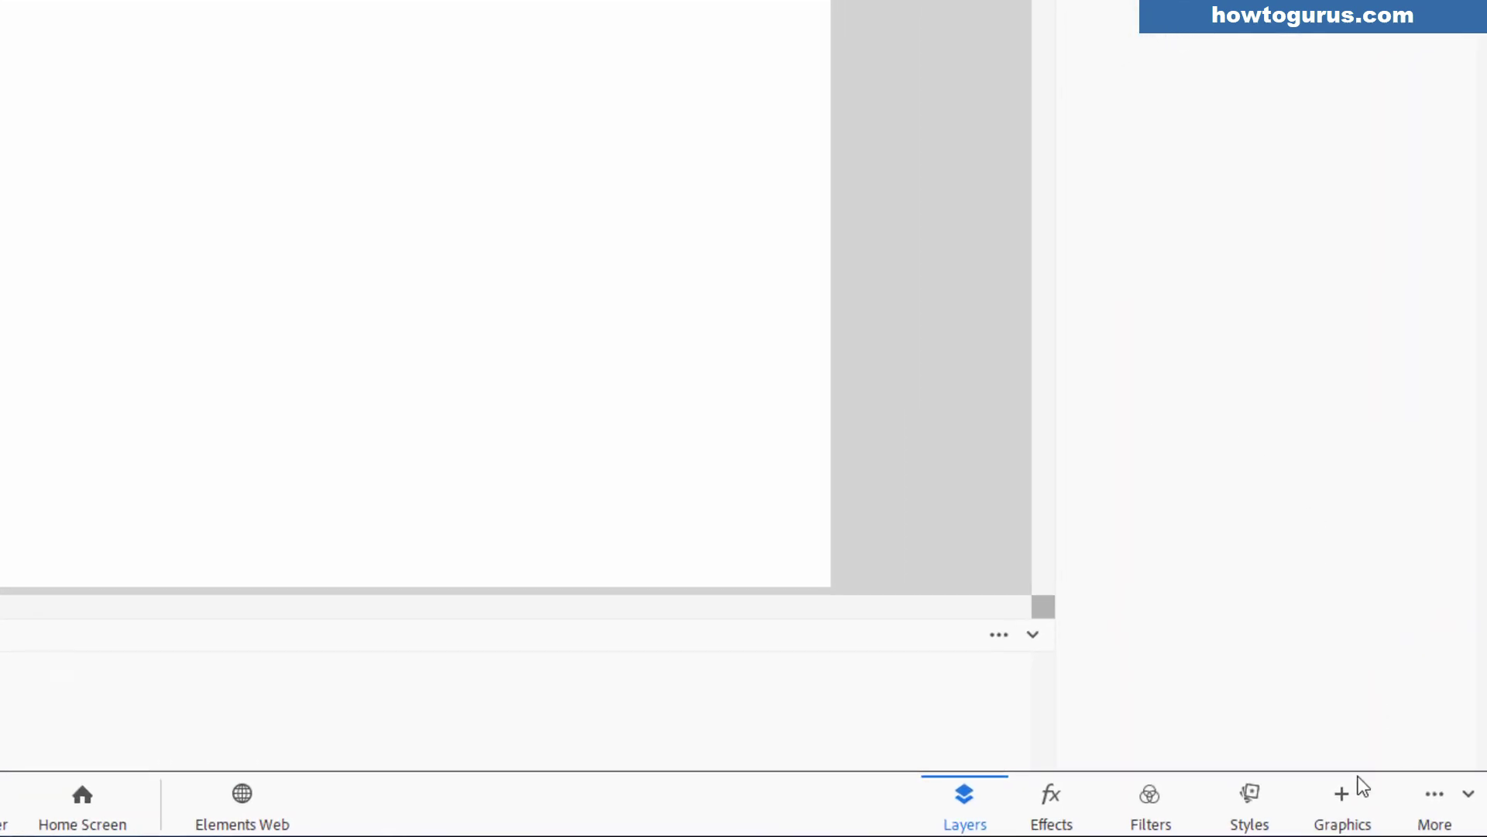
Filter the Graphics panel to Backgrounds and scroll down through the background thumbnails.
{"action": "left_click", "coordinate": [1351, 794]}
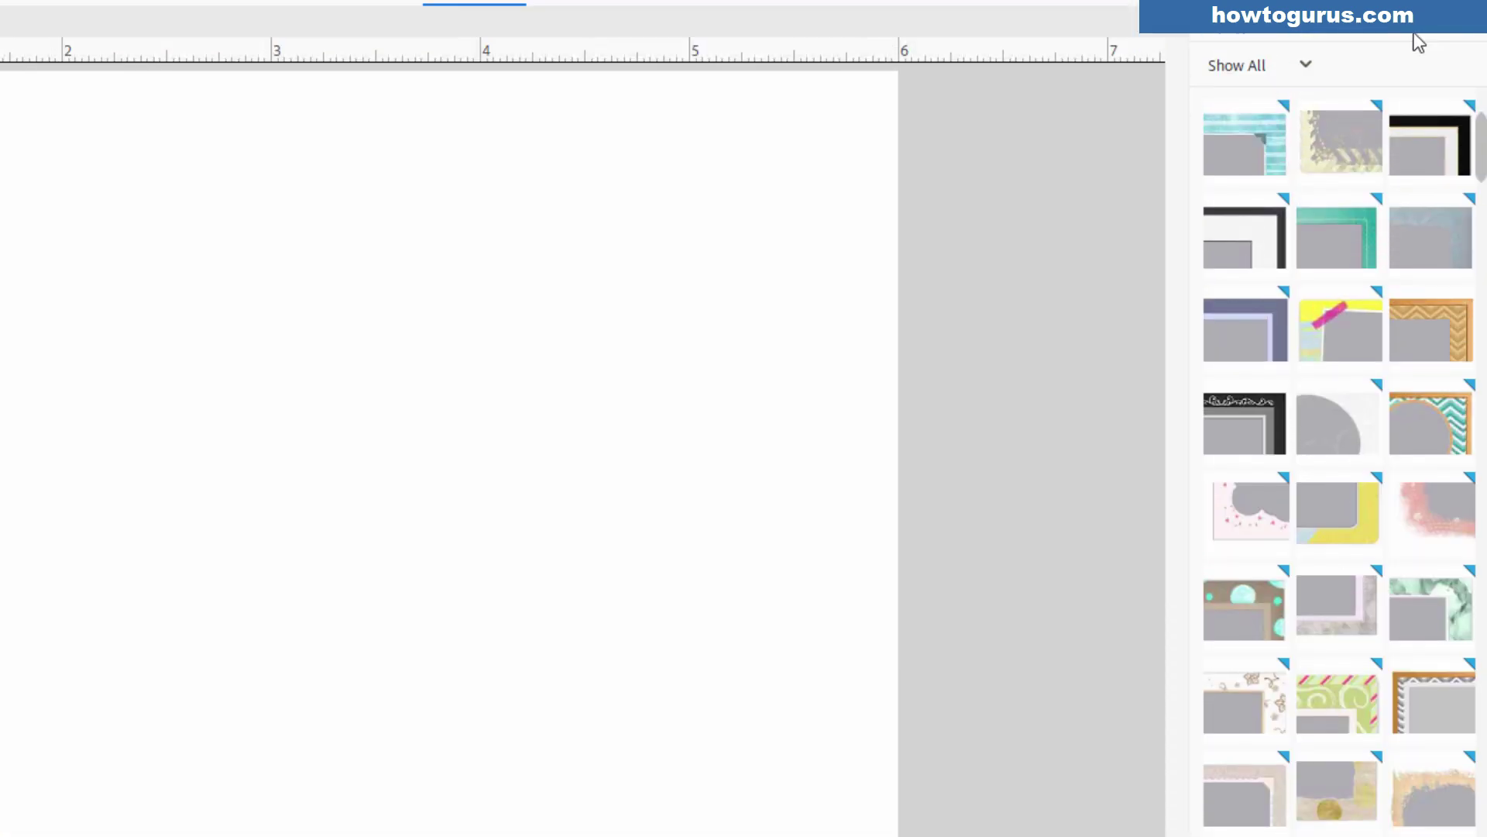
{"action": "left_click", "coordinate": [1394, 122]}
{"action": "left_click", "coordinate": [1391, 147]}
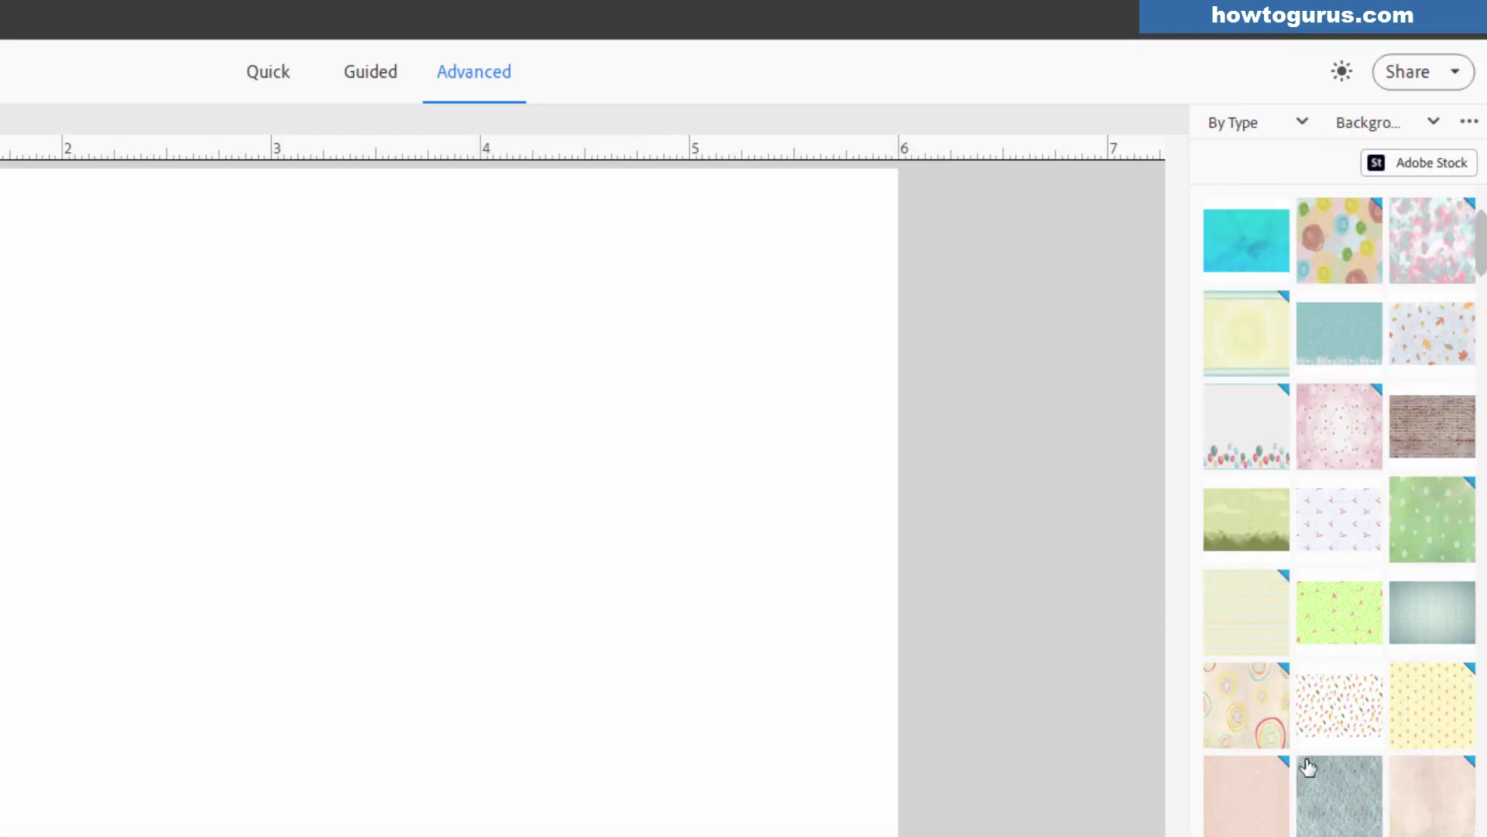
{"action": "left_click", "coordinate": [1359, 126]}
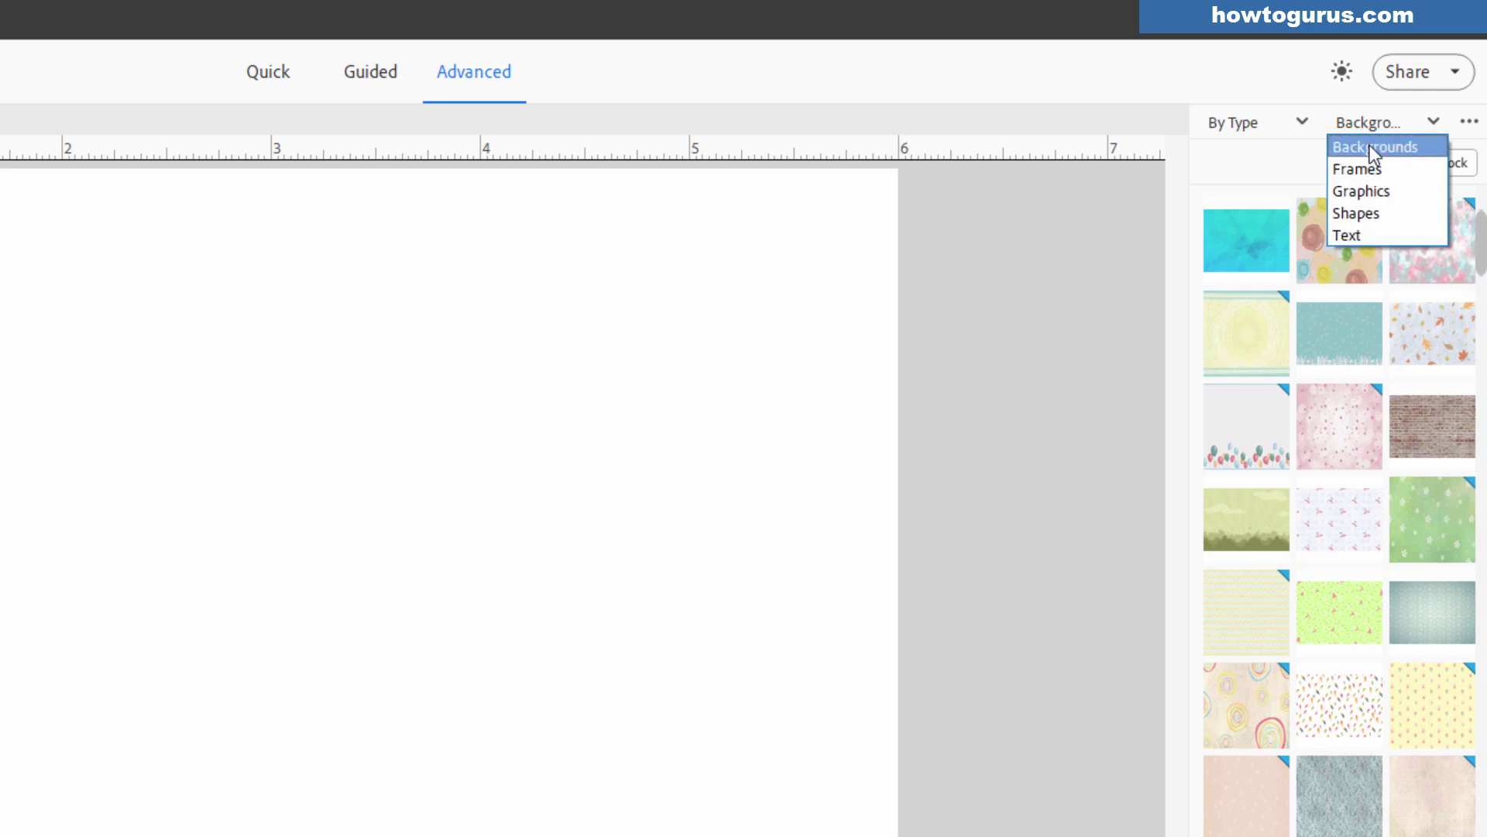
{"action": "left_click", "coordinate": [1370, 146]}
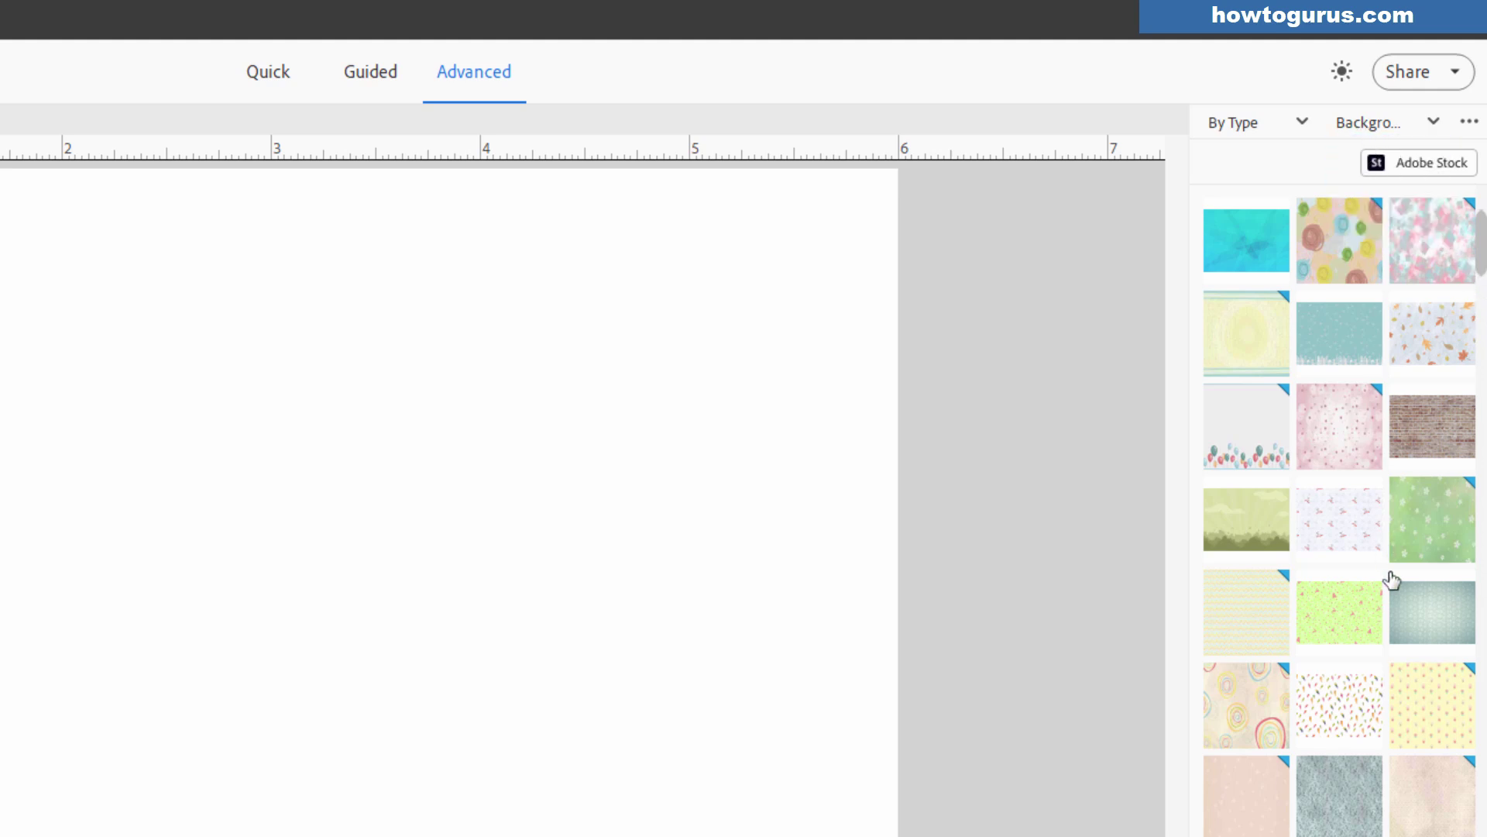
{"action": "scroll", "coordinate": [1357, 681], "scroll_direction": "down", "scroll_amount": 3}
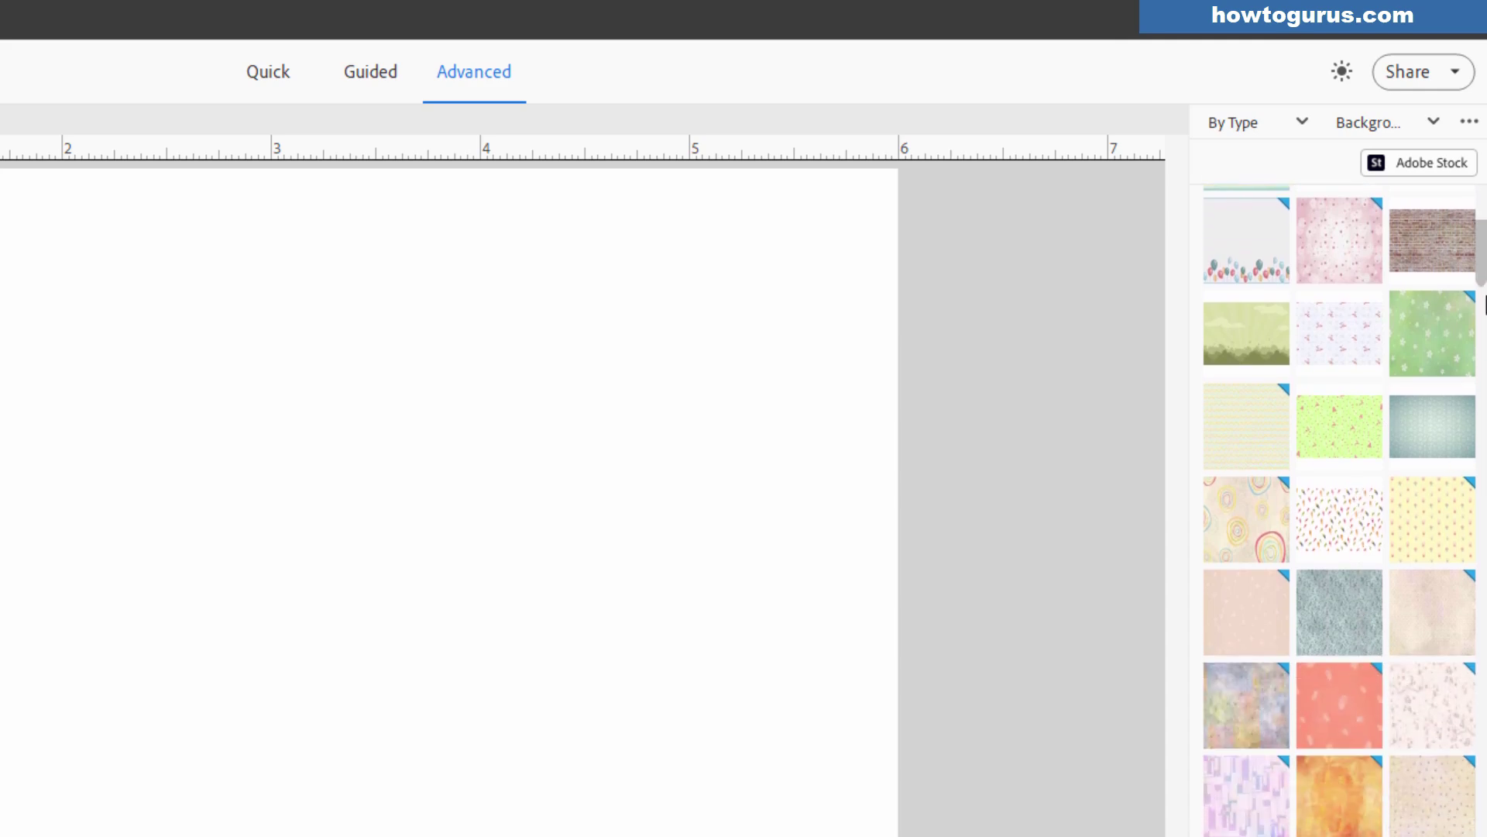
{"action": "left_click_drag", "start_coordinate": [1481, 248], "coordinate": [1482, 821]}
{"action": "scroll", "coordinate": [1338, 511], "scroll_direction": "down", "scroll_amount": 7}
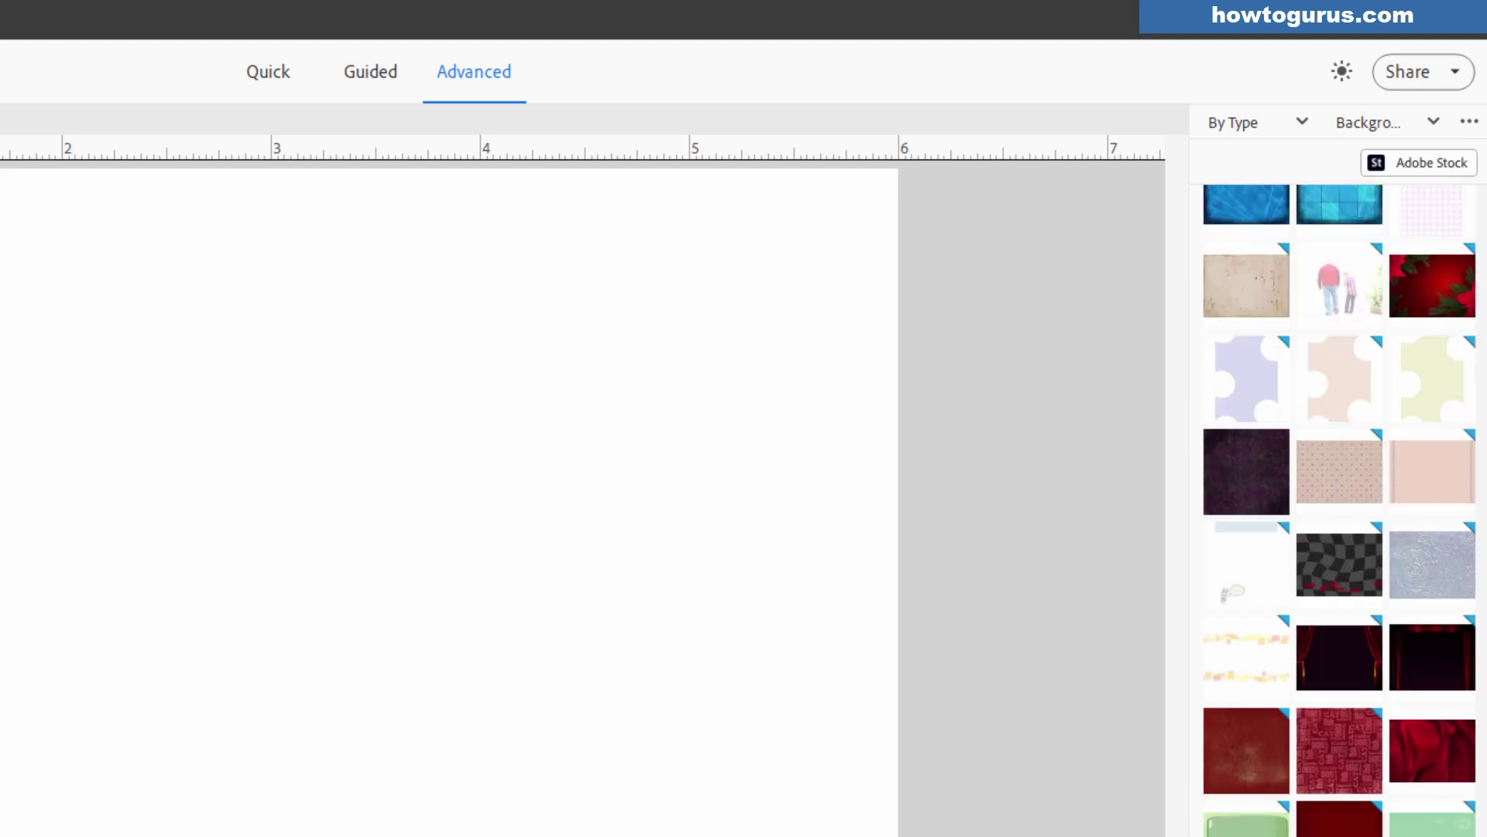
{"action": "scroll", "coordinate": [1339, 510], "scroll_direction": "down", "scroll_amount": 15}
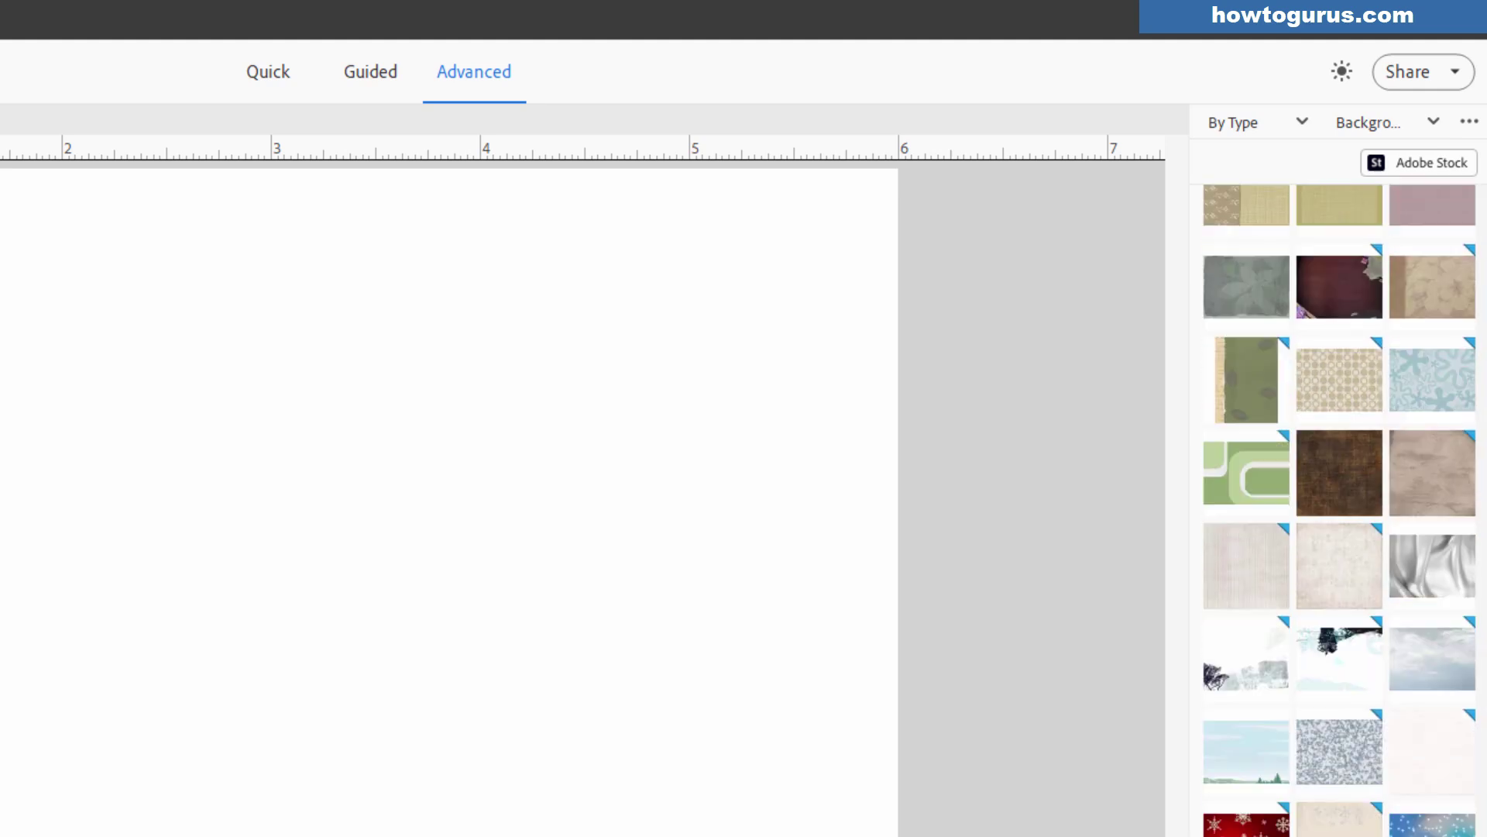
{"action": "scroll", "coordinate": [1339, 510], "scroll_direction": "down", "scroll_amount": 1}
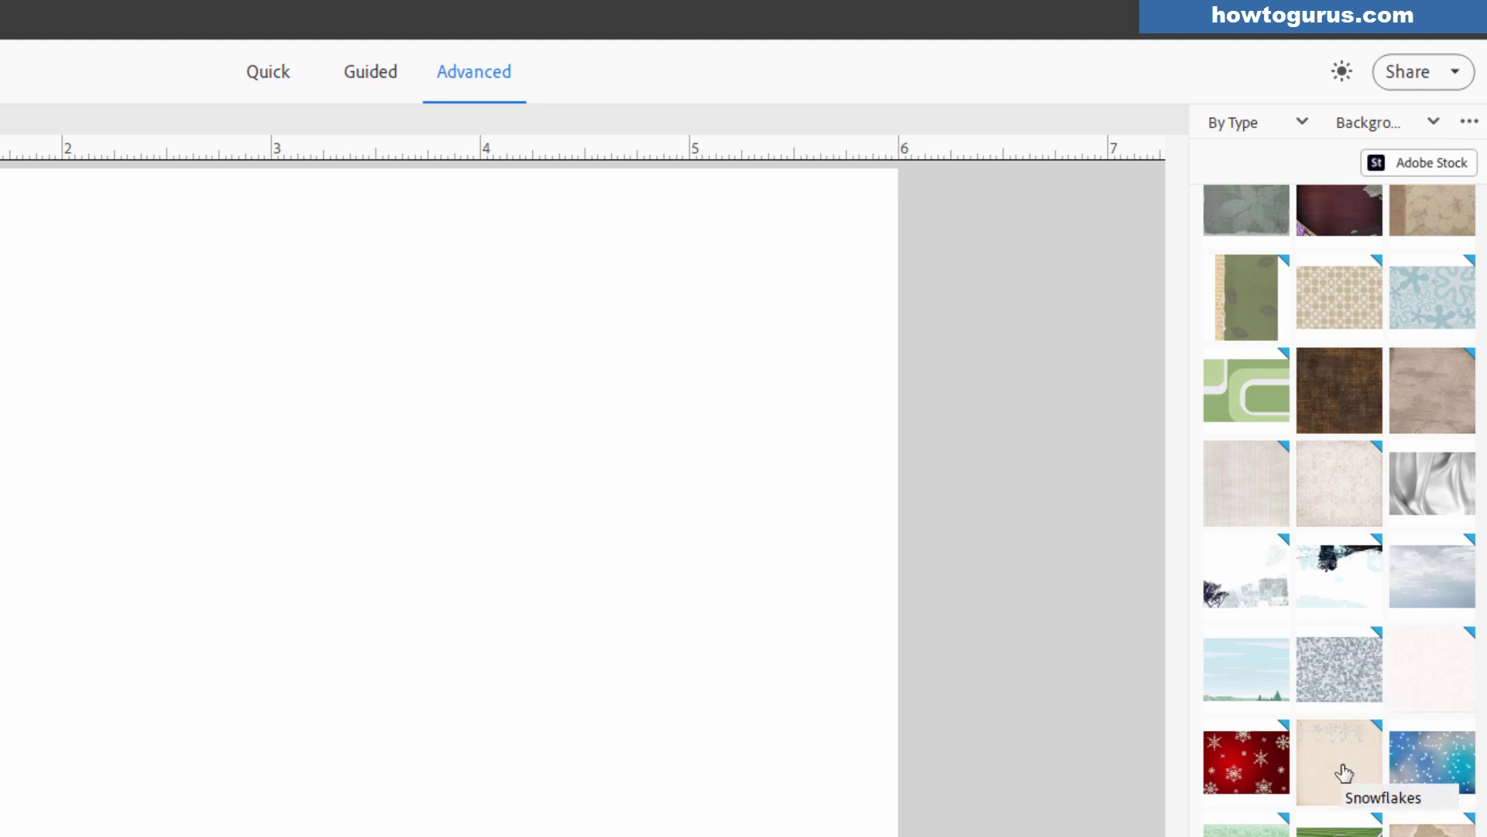
Apply the Snow background, then replace it with the blue Snowflakes background and return to Layers.
{"action": "double_click", "coordinate": [1333, 666]}
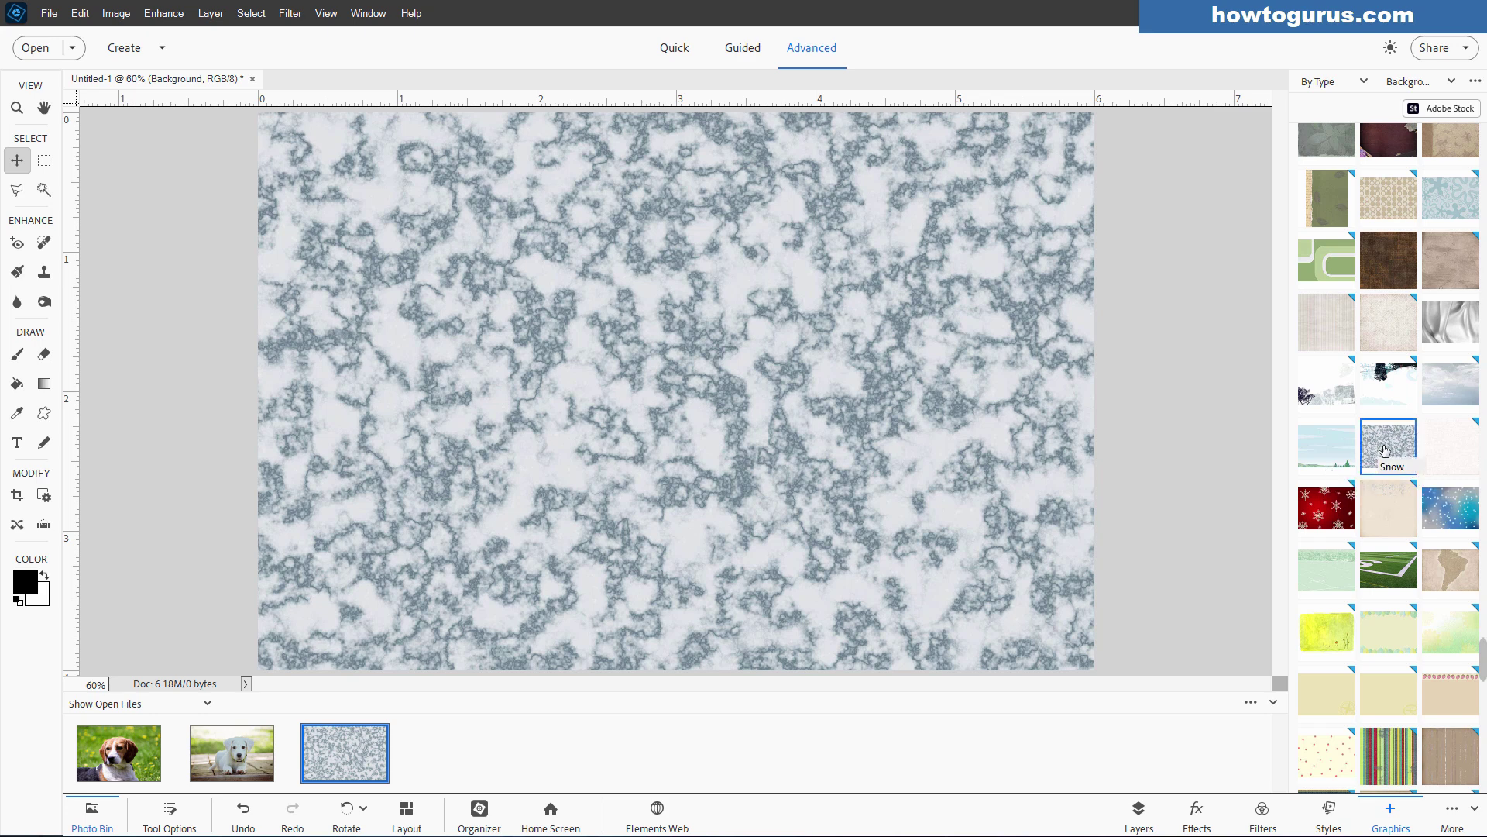
{"action": "double_click", "coordinate": [1449, 506]}
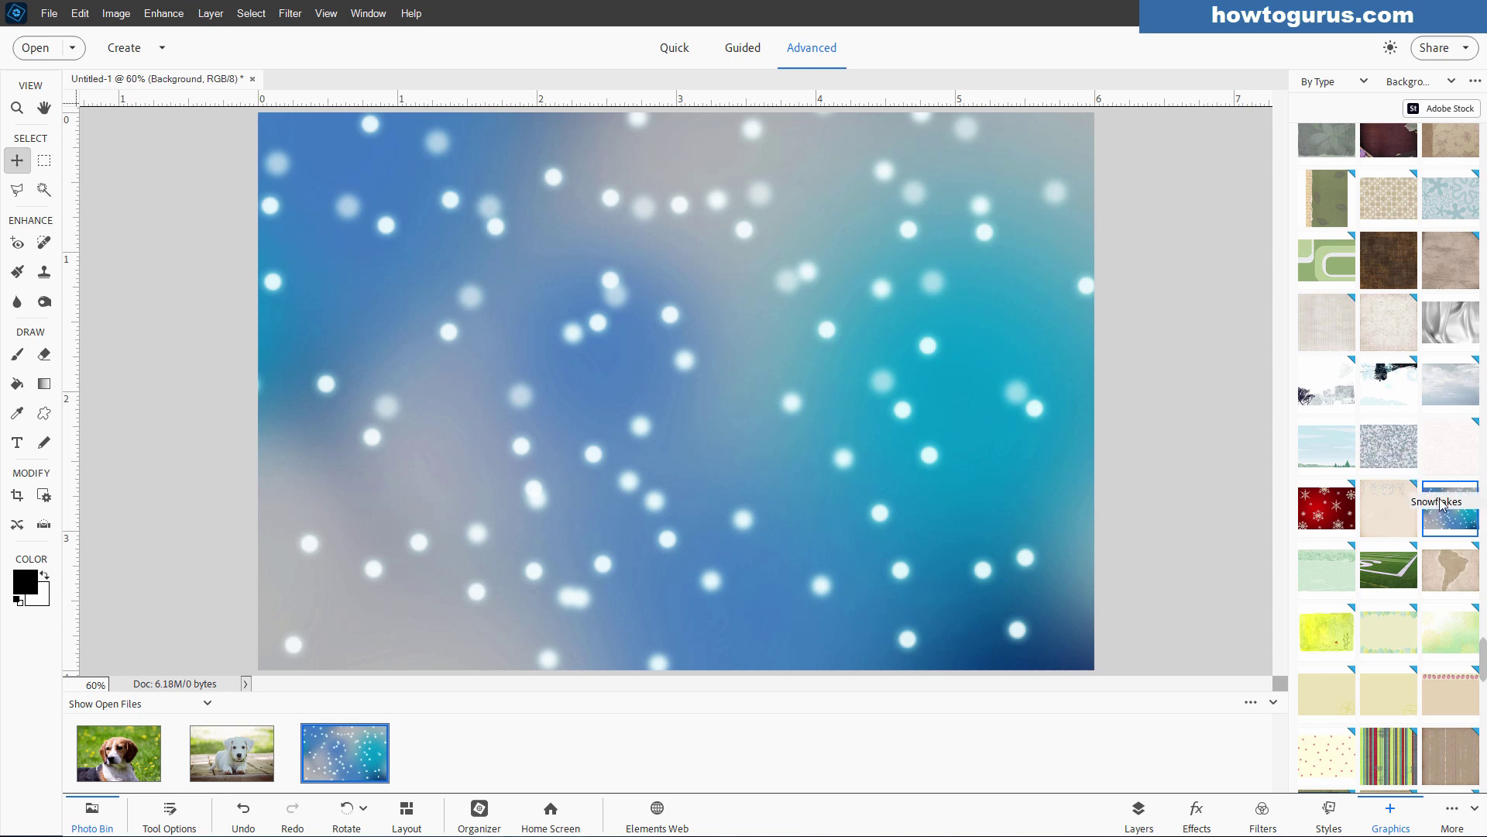
{"action": "left_click_drag", "start_coordinate": [1445, 498], "coordinate": [1158, 790]}
{"action": "left_click", "coordinate": [1139, 811]}
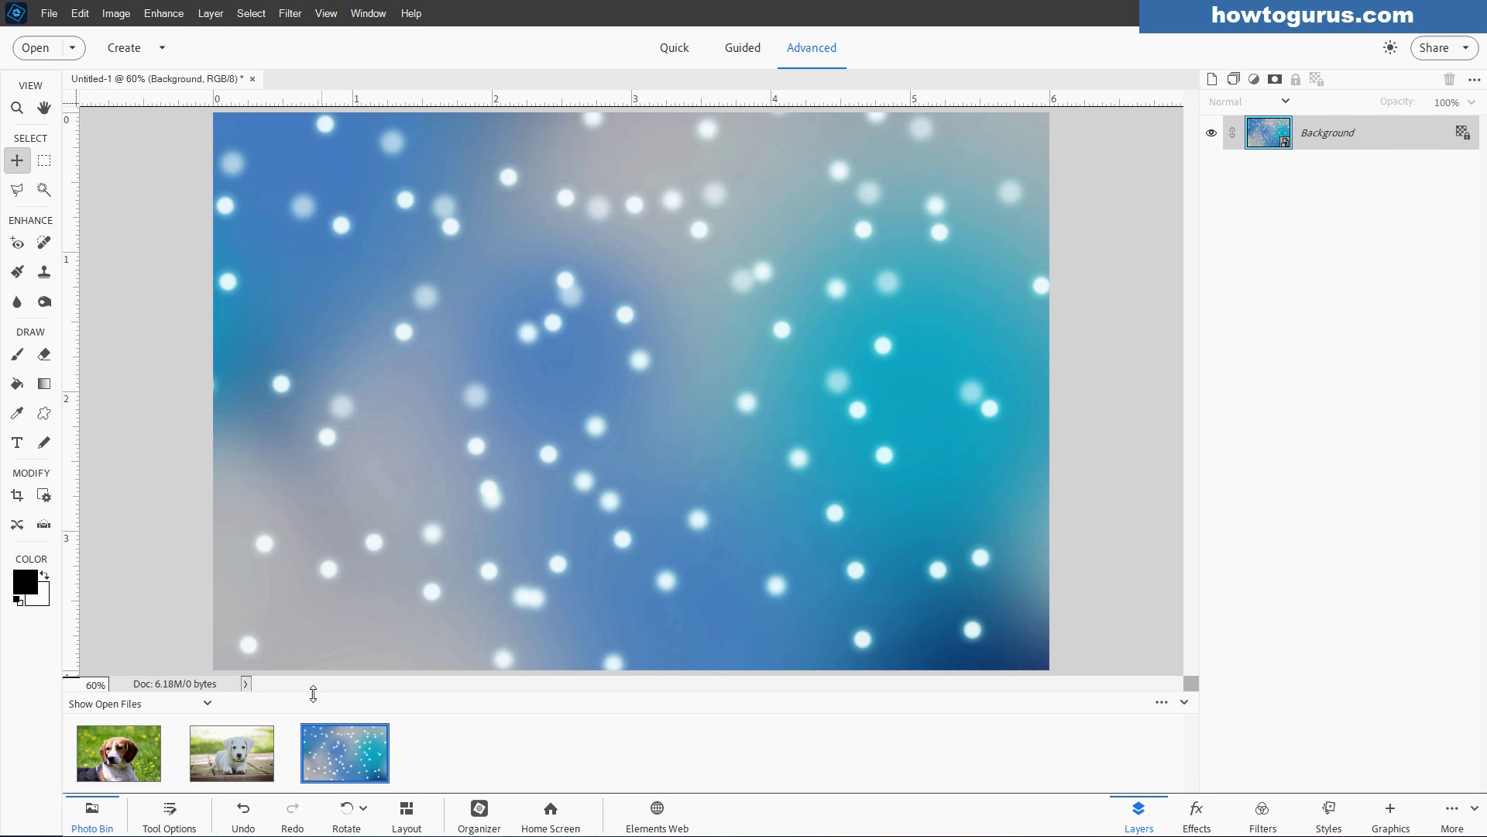
Duplicate the puppy photo's Background layer as Background copy, then minimize the puppy window.
{"action": "left_click", "coordinate": [248, 751]}
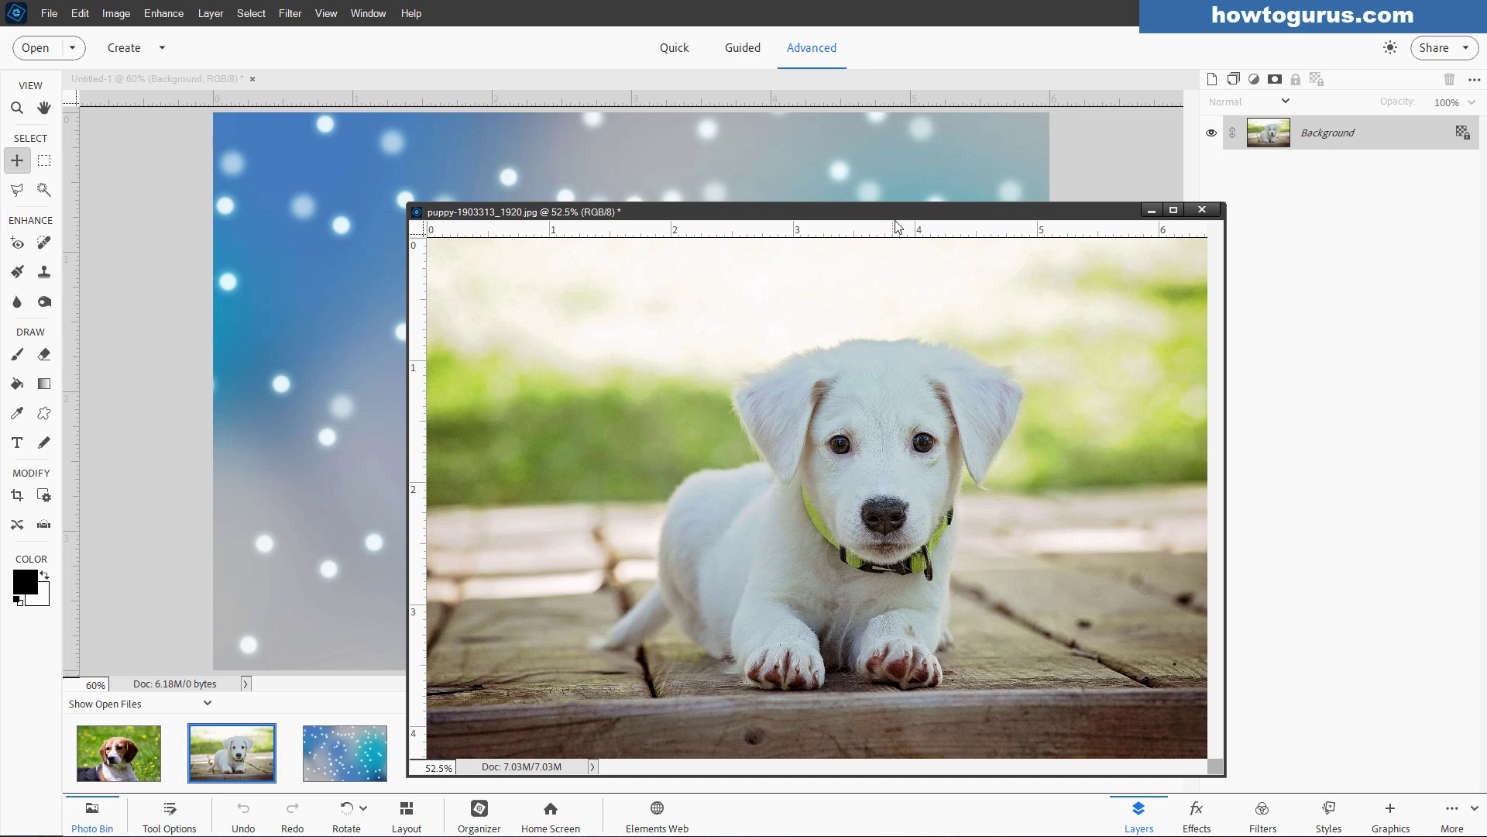
{"action": "left_click_drag", "start_coordinate": [896, 221], "coordinate": [850, 210]}
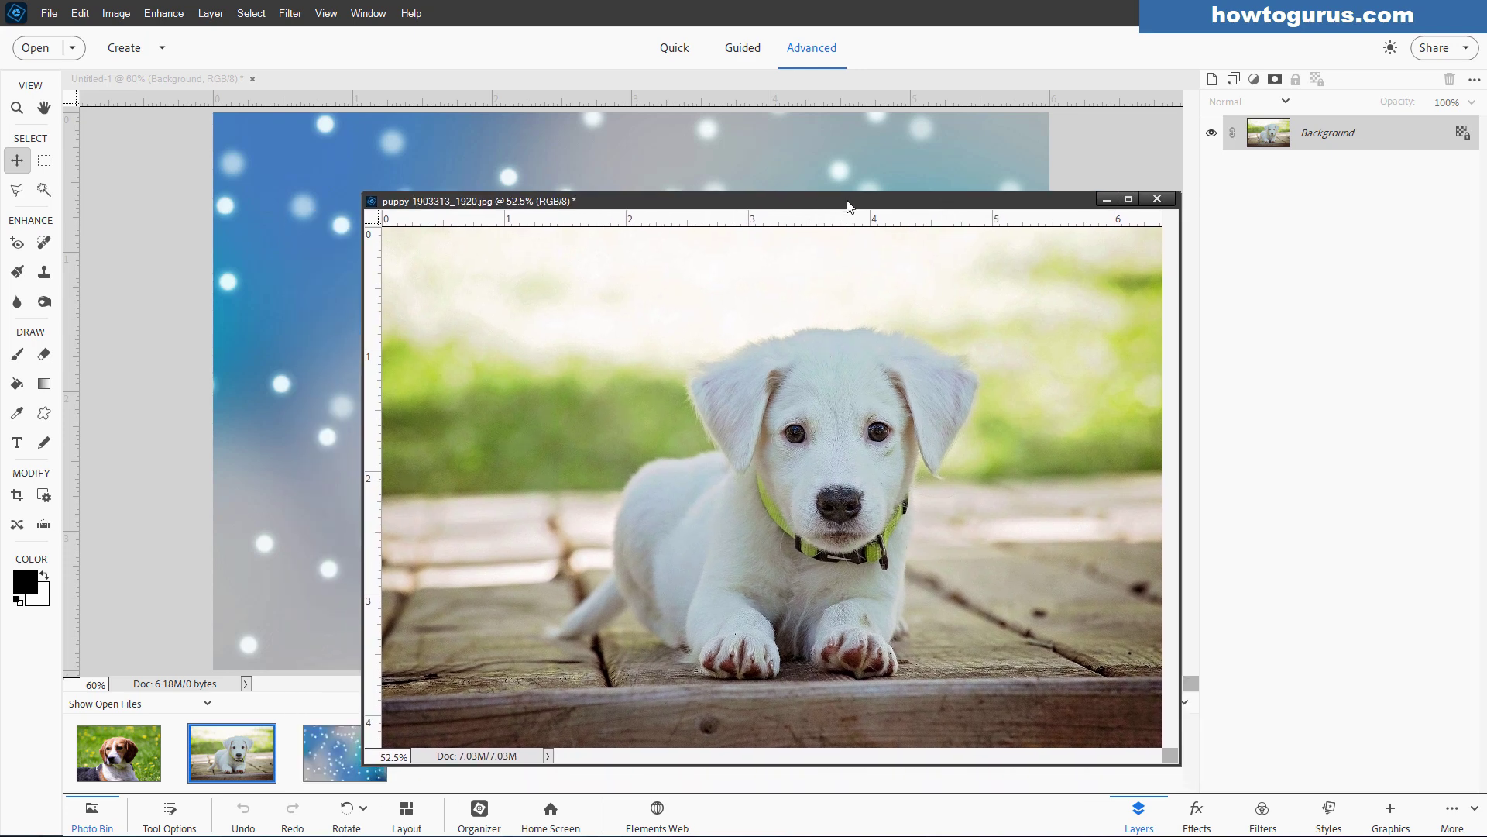
{"action": "right_click", "coordinate": [1326, 140]}
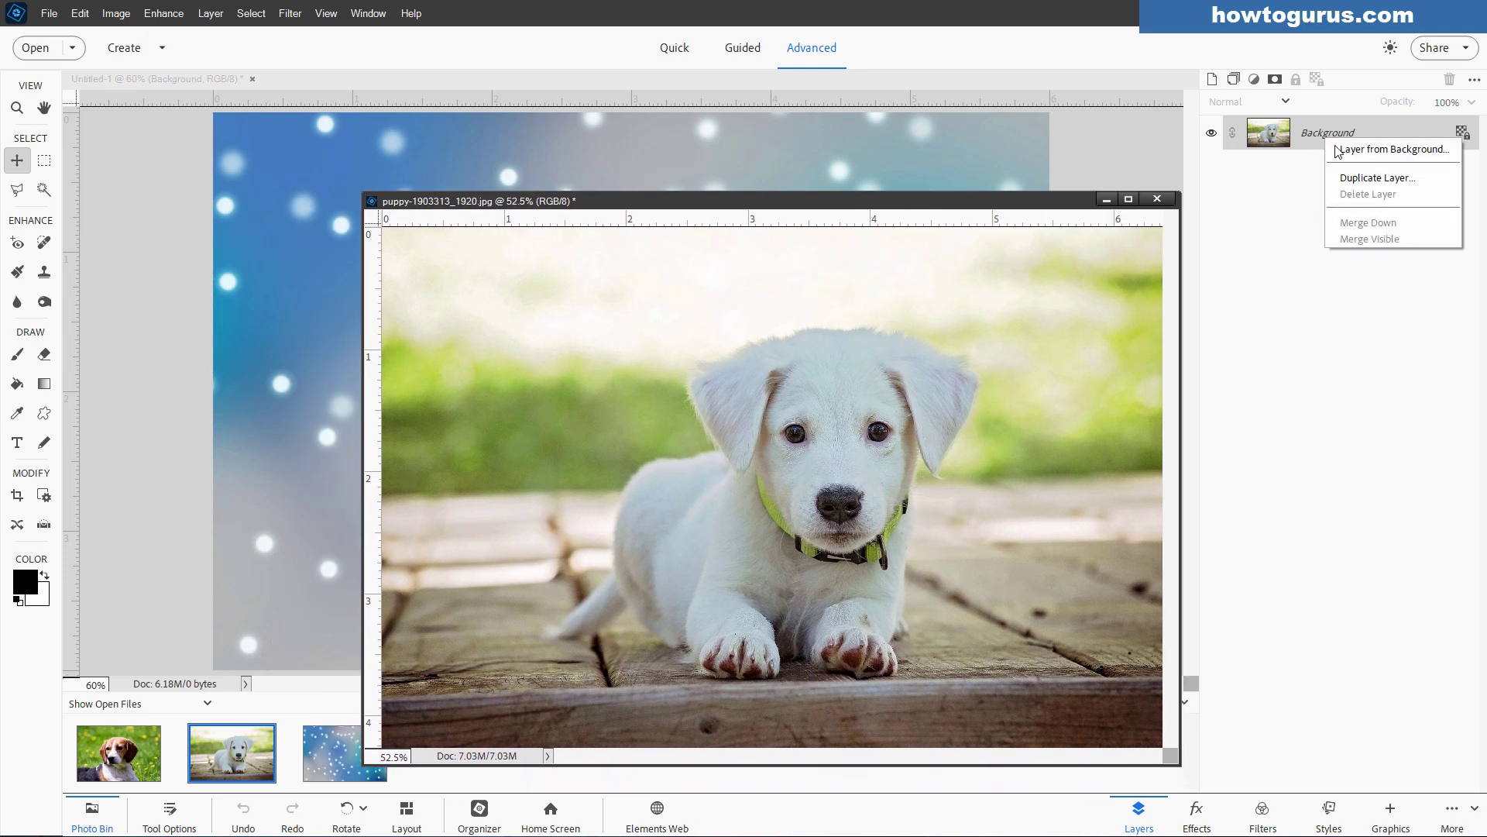
{"action": "left_click", "coordinate": [1363, 177]}
{"action": "left_click", "coordinate": [418, 271]}
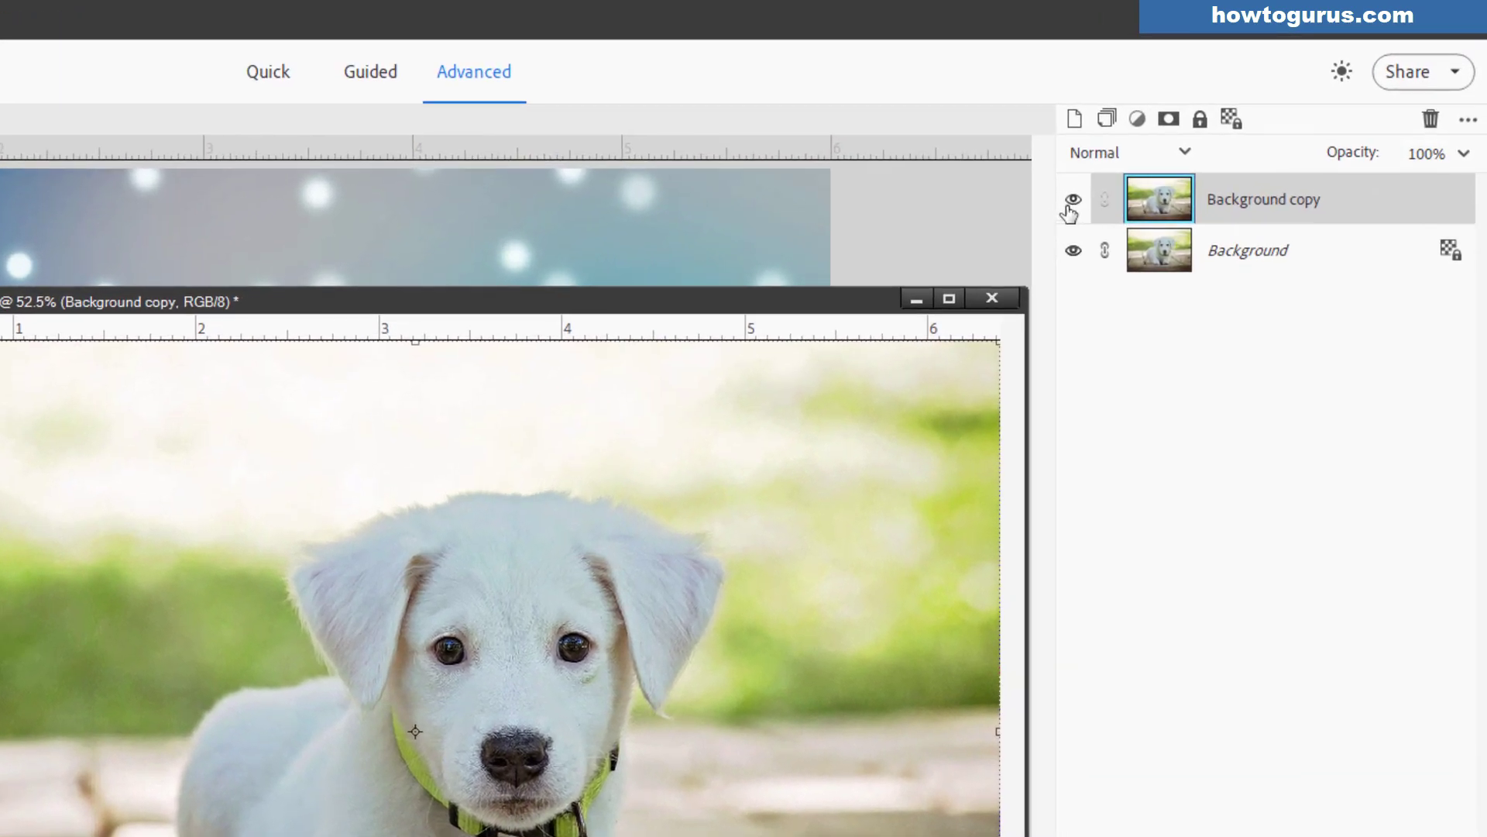
{"action": "left_click", "coordinate": [1211, 134]}
{"action": "left_click", "coordinate": [1073, 201]}
{"action": "left_click", "coordinate": [915, 301]}
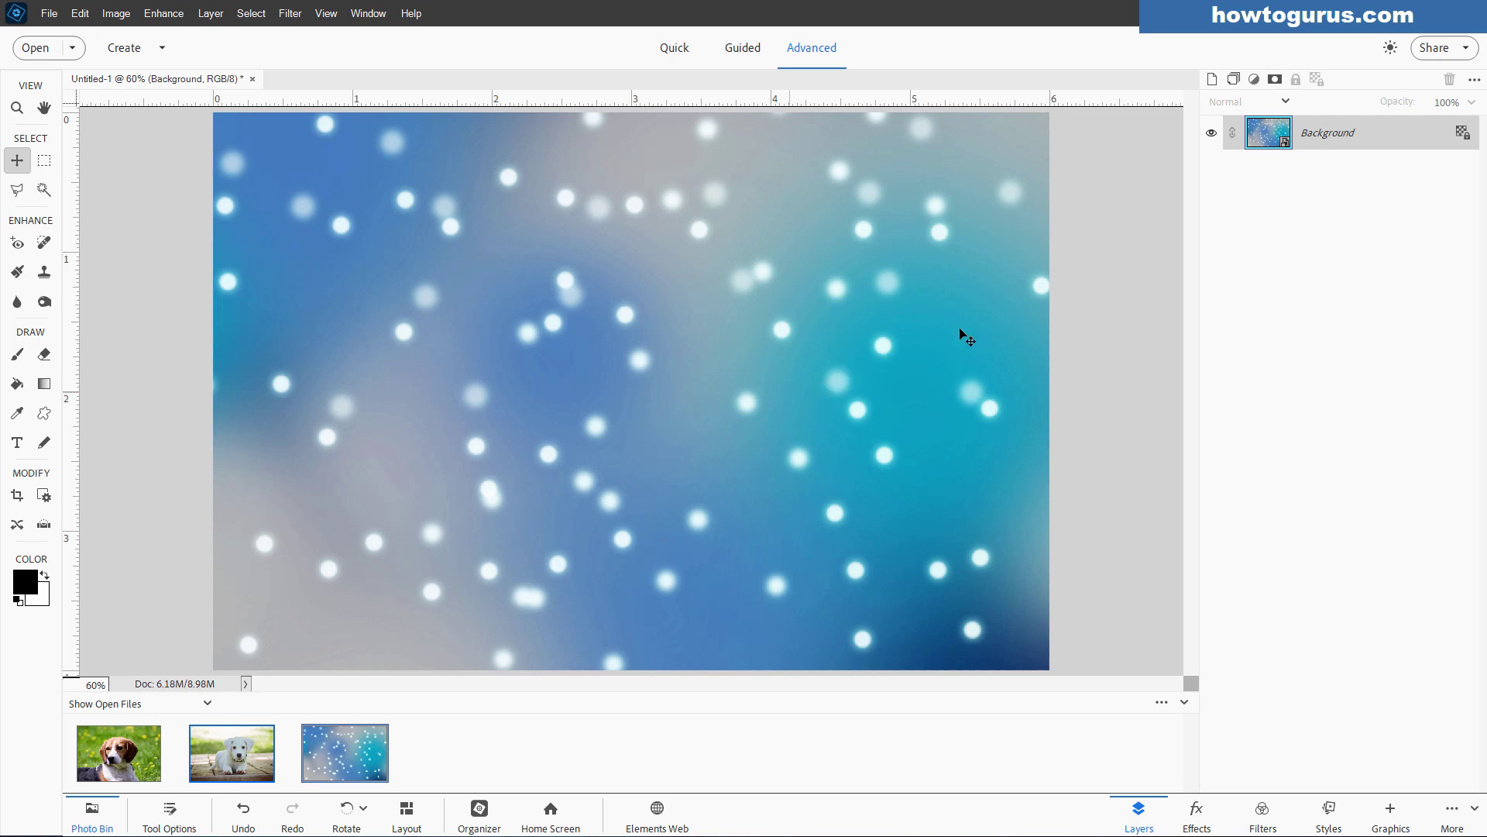
Duplicate the bokeh Background layer as Background copy and hide the copy.
{"action": "right_click", "coordinate": [1309, 145]}
{"action": "left_click", "coordinate": [1361, 169]}
{"action": "left_click", "coordinate": [416, 275]}
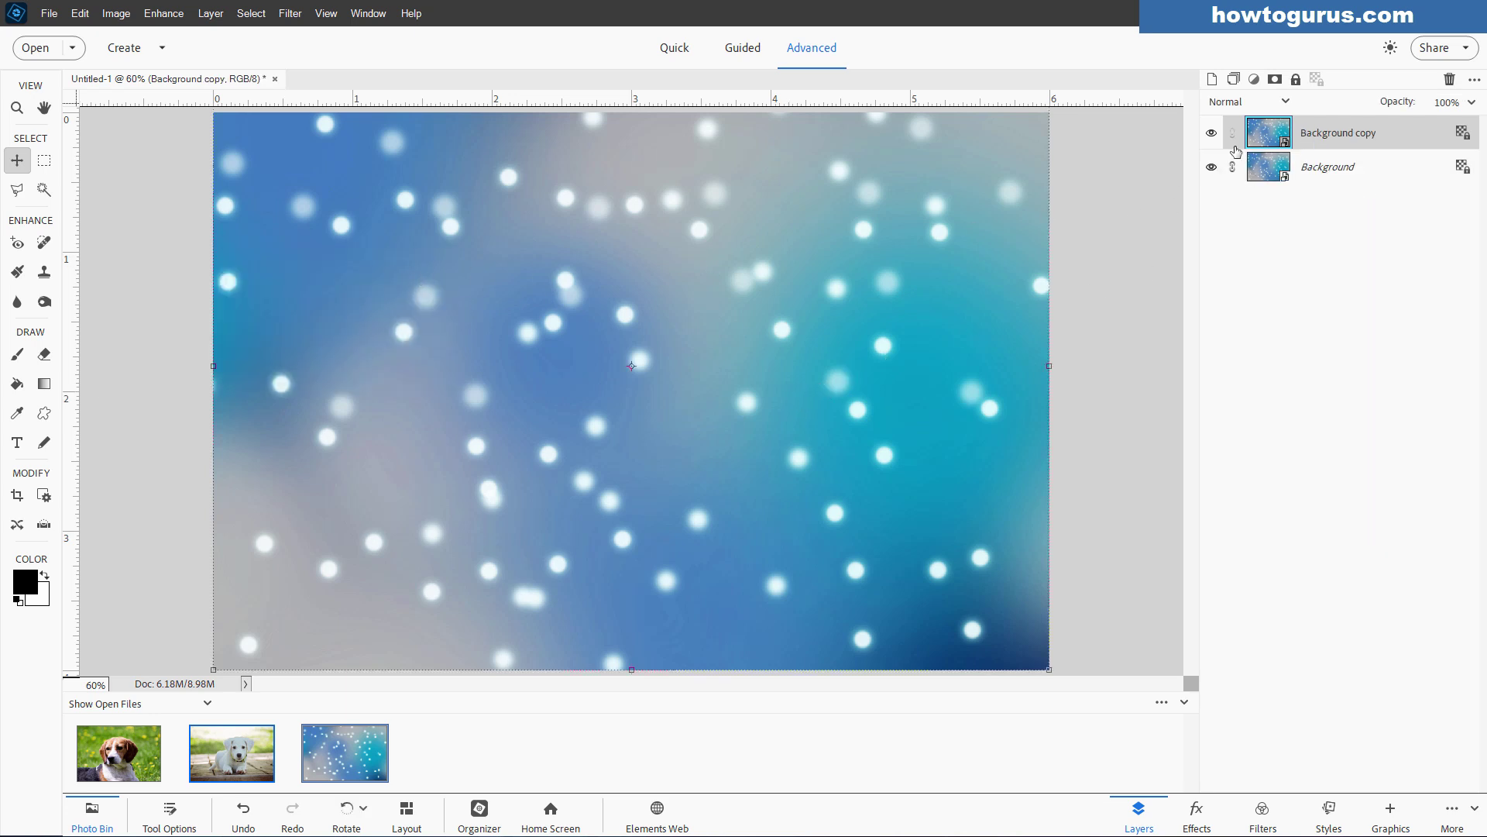
{"action": "left_click", "coordinate": [1212, 133]}
Apply the Snow texture to Background and compare it against the visible bokeh copy.
{"action": "left_click", "coordinate": [1392, 809]}
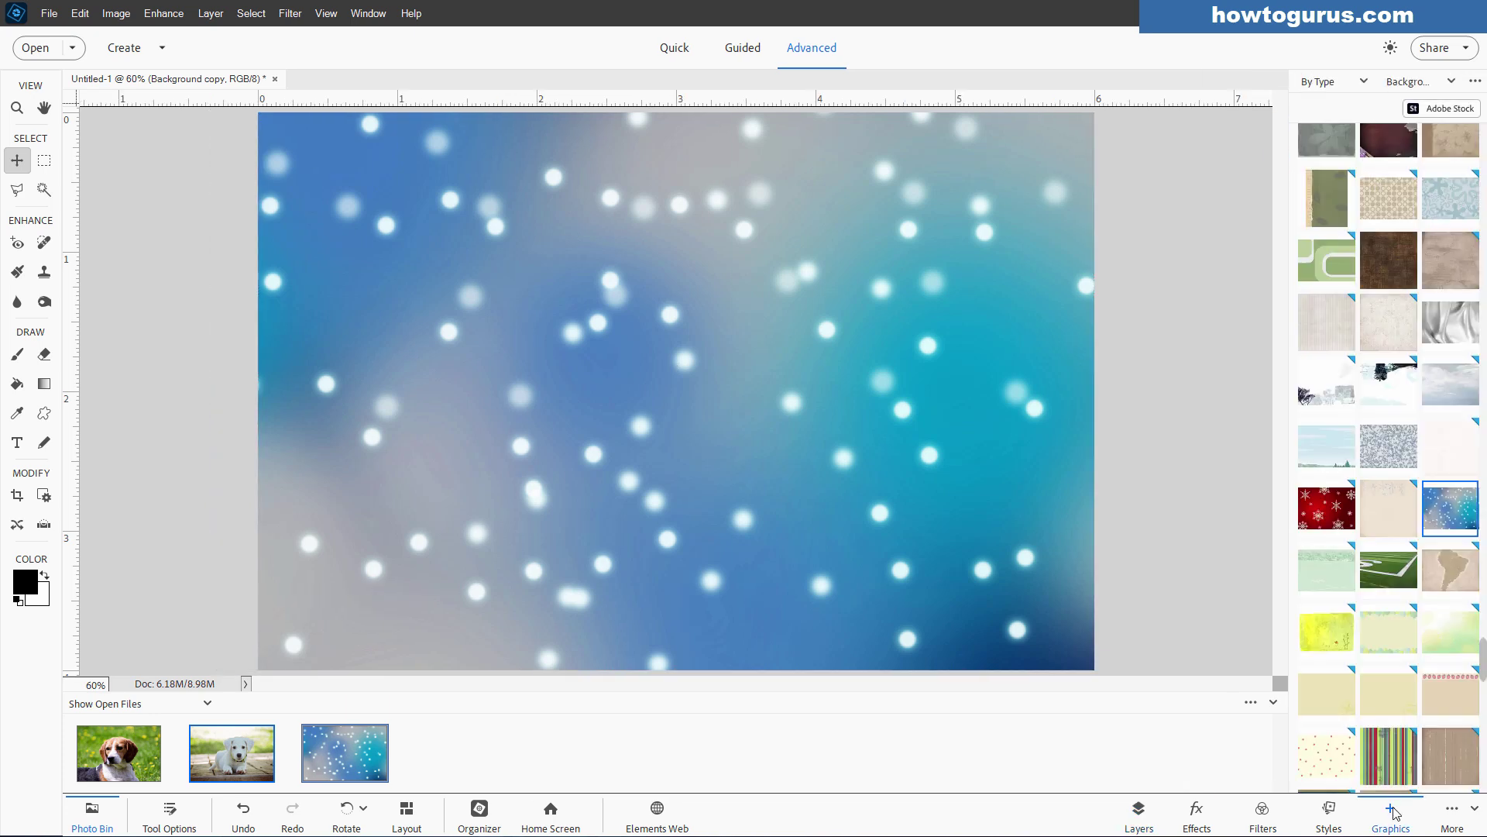
{"action": "double_click", "coordinate": [1393, 443]}
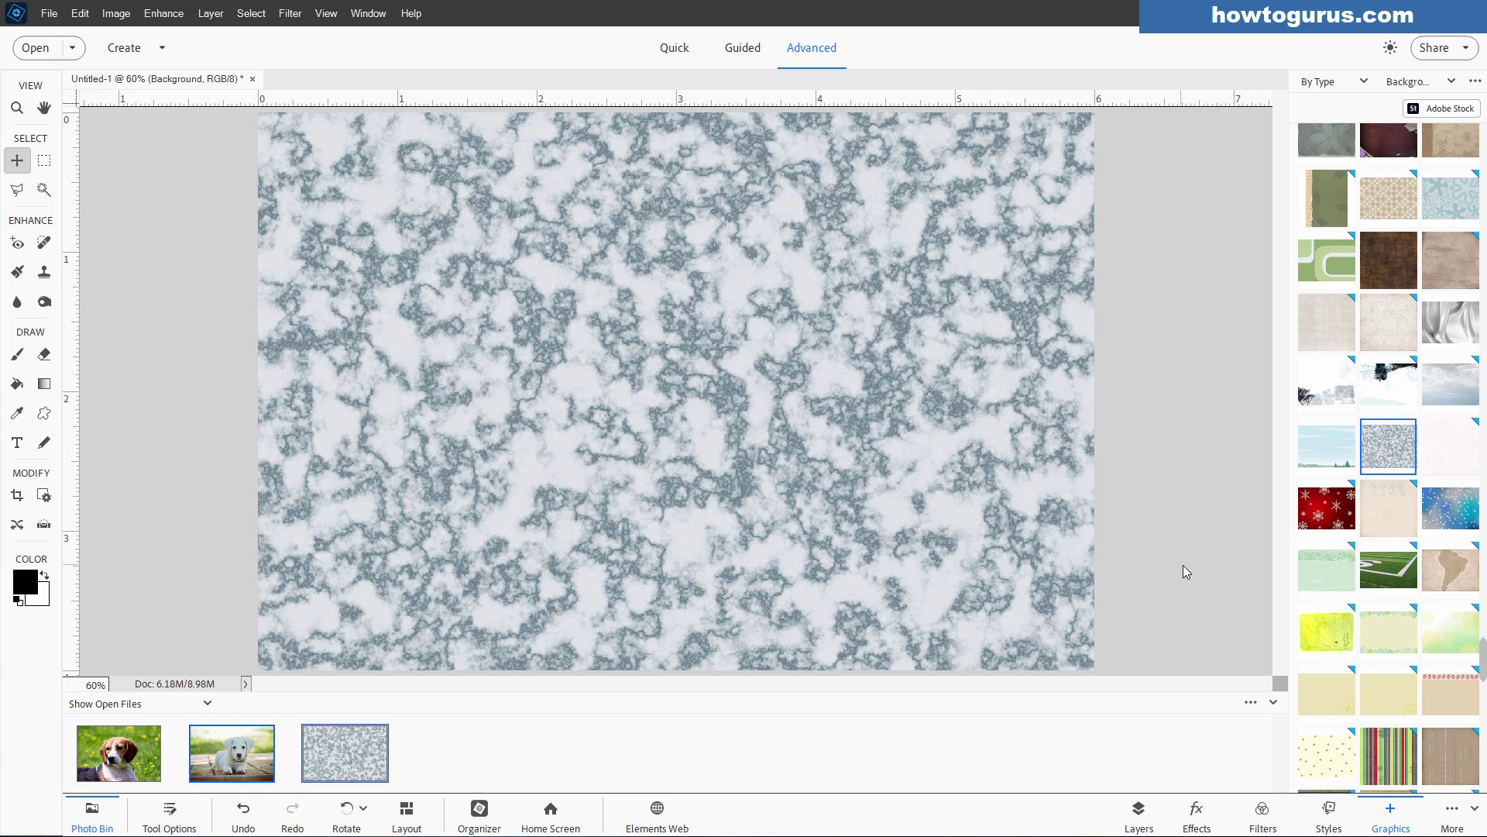
{"action": "left_click", "coordinate": [1139, 810]}
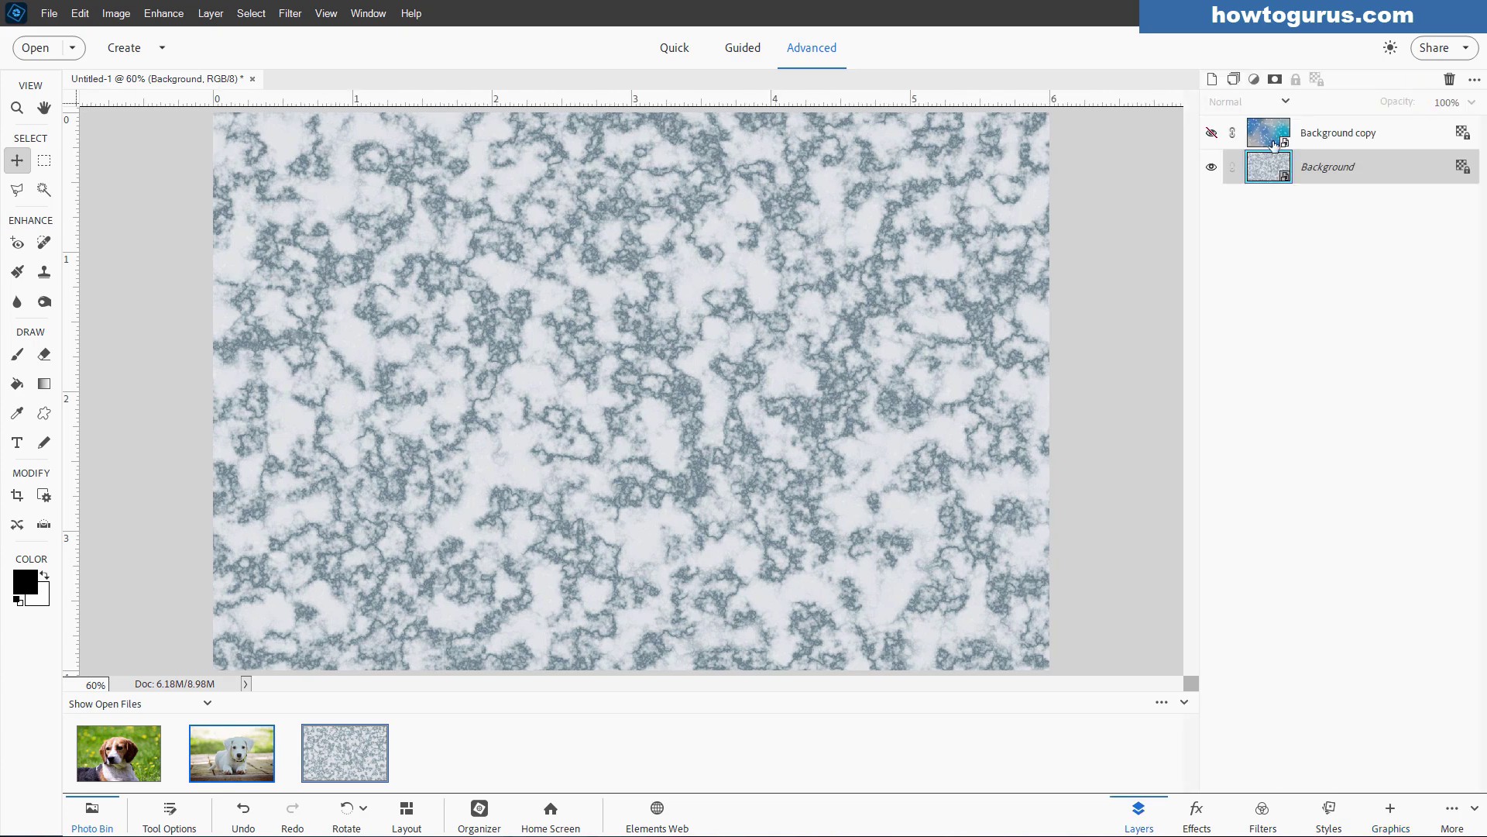
{"action": "left_click", "coordinate": [1213, 134]}
{"action": "left_click", "coordinate": [1214, 134]}
{"action": "left_click", "coordinate": [1212, 134]}
{"action": "left_click", "coordinate": [1212, 134]}
{"action": "left_click", "coordinate": [1212, 134]}
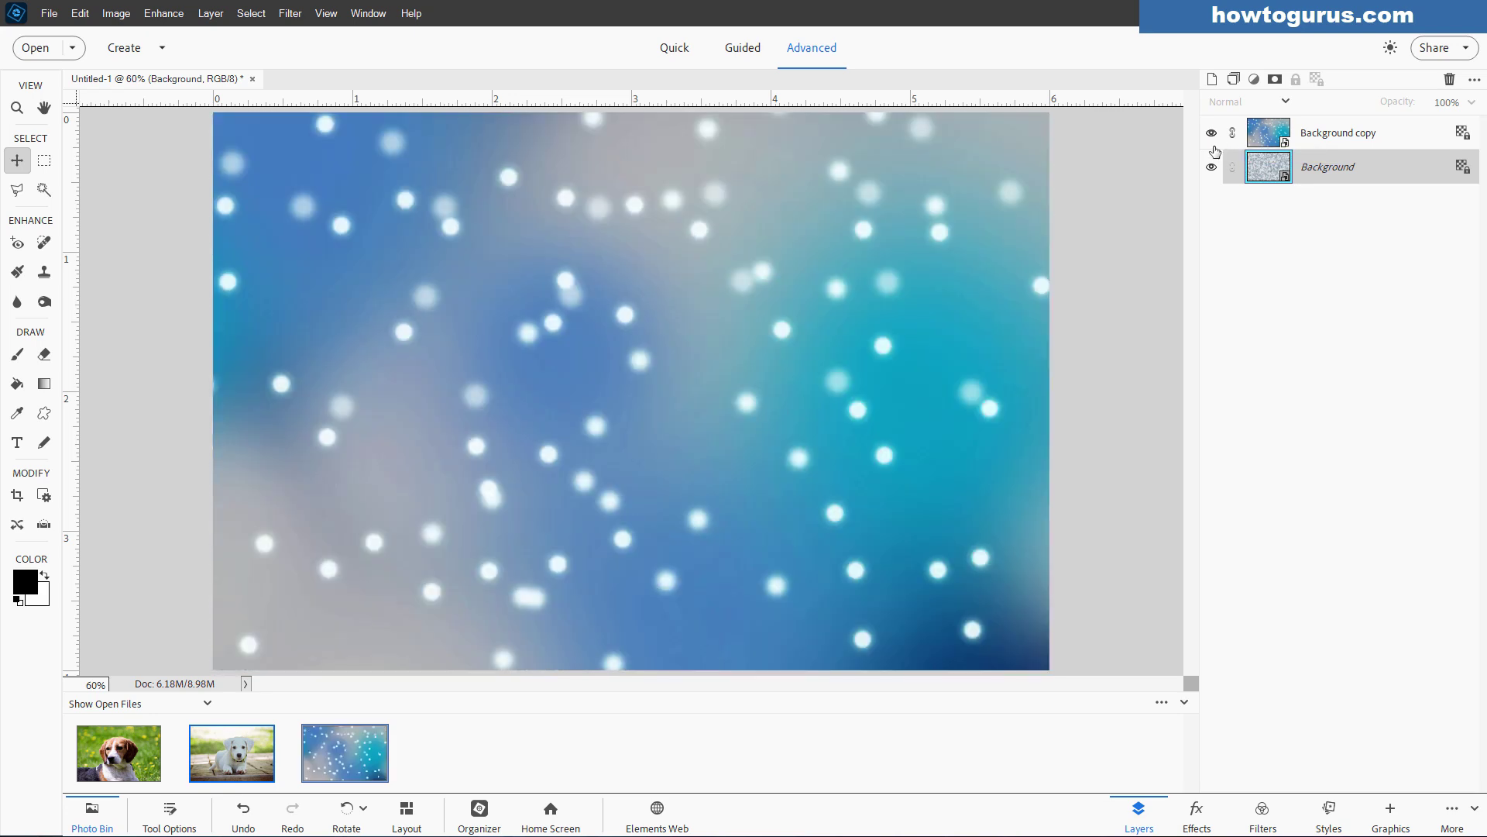
Duplicate the Background layer as Background copy 2.
{"action": "right_click", "coordinate": [1344, 174]}
{"action": "left_click", "coordinate": [1357, 208]}
{"action": "left_click", "coordinate": [417, 274]}
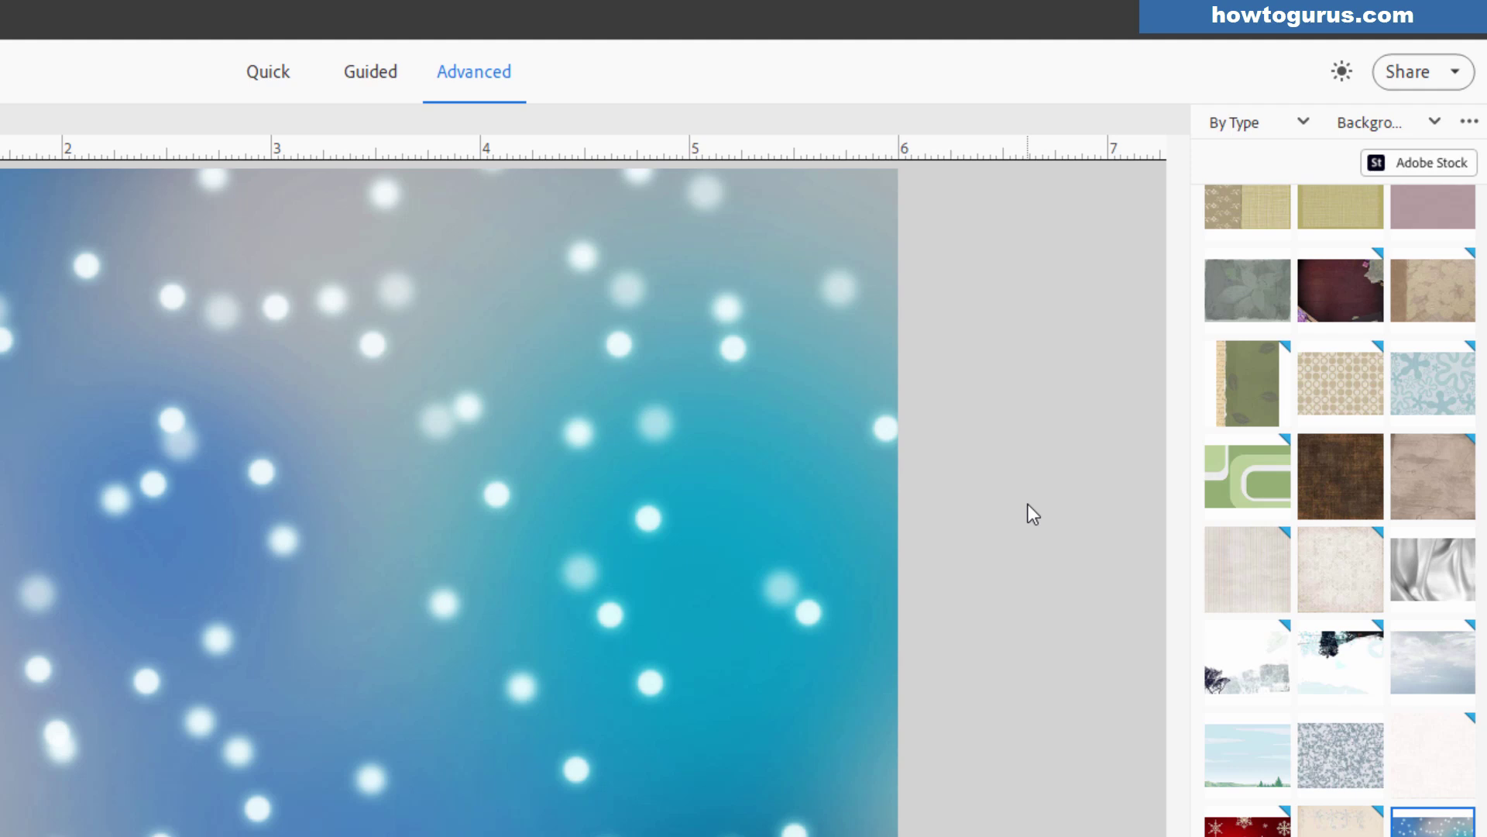
{"action": "left_click", "coordinate": [1351, 120]}
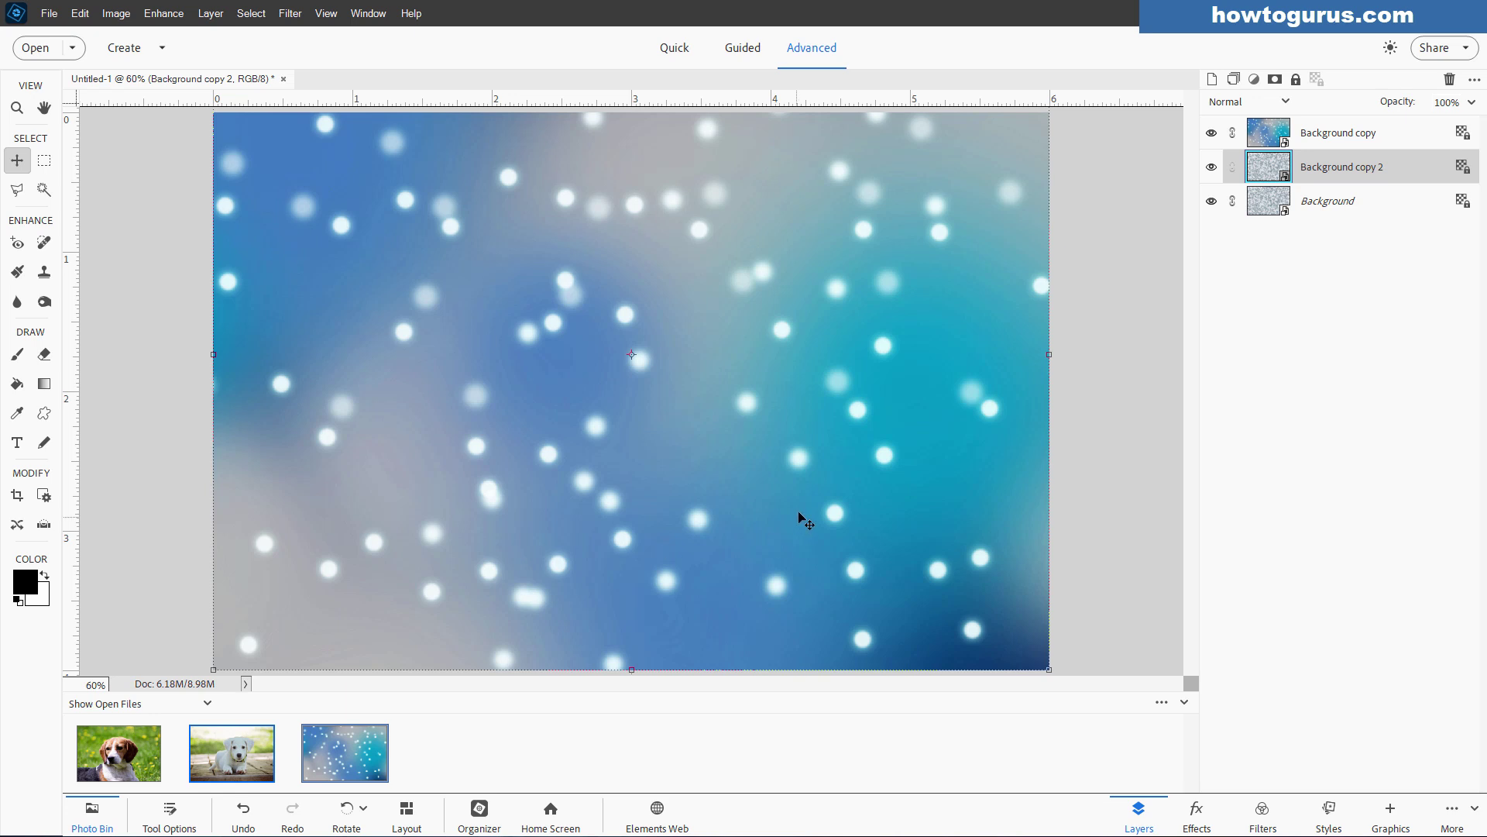
Switch the Graphics panel to Frames and scroll to find the Kennel frame.
{"action": "left_click", "coordinate": [1399, 805]}
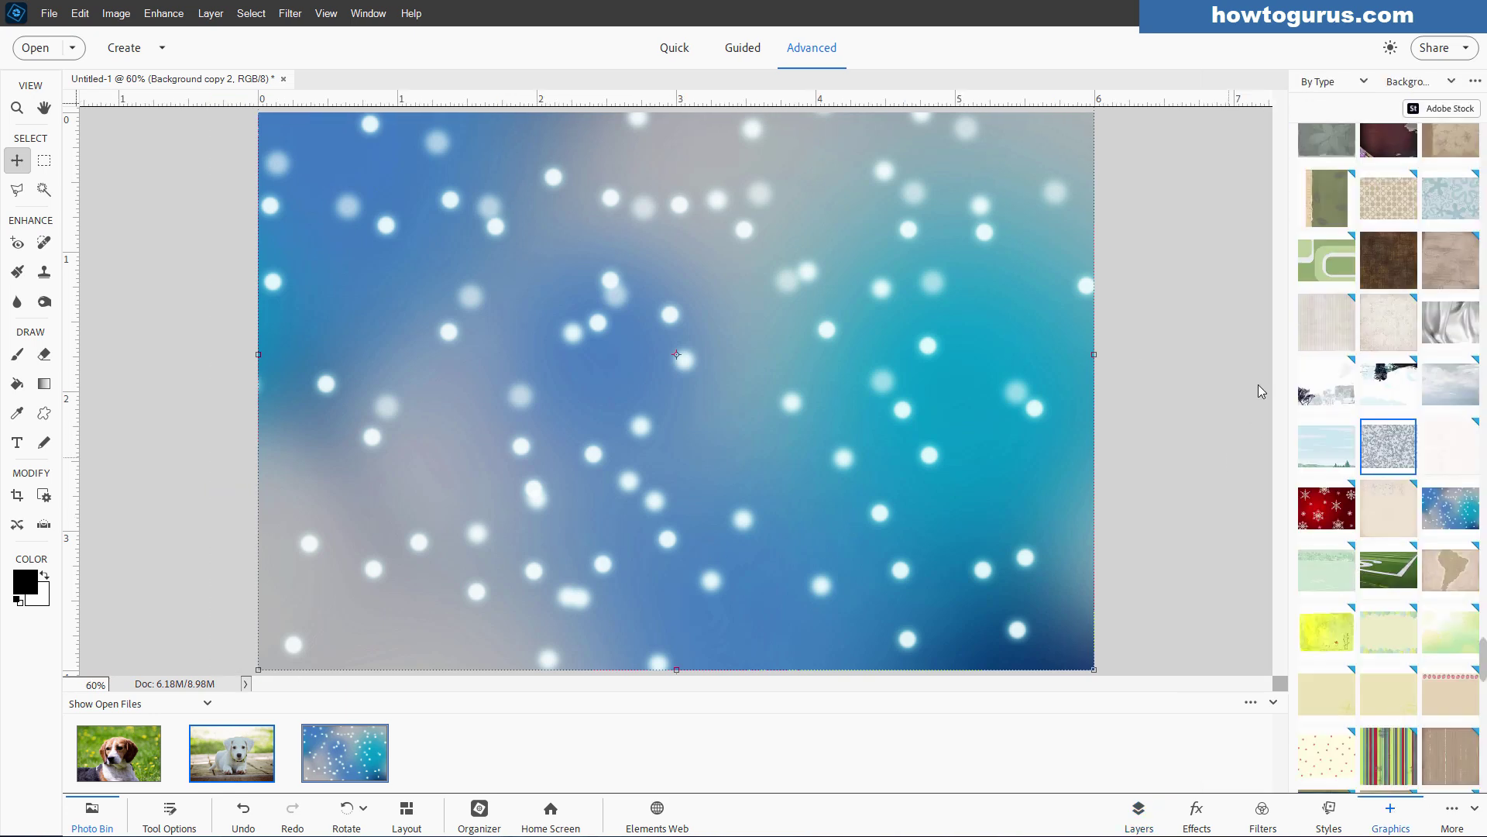
{"action": "left_click", "coordinate": [1438, 82]}
{"action": "left_click", "coordinate": [1416, 116]}
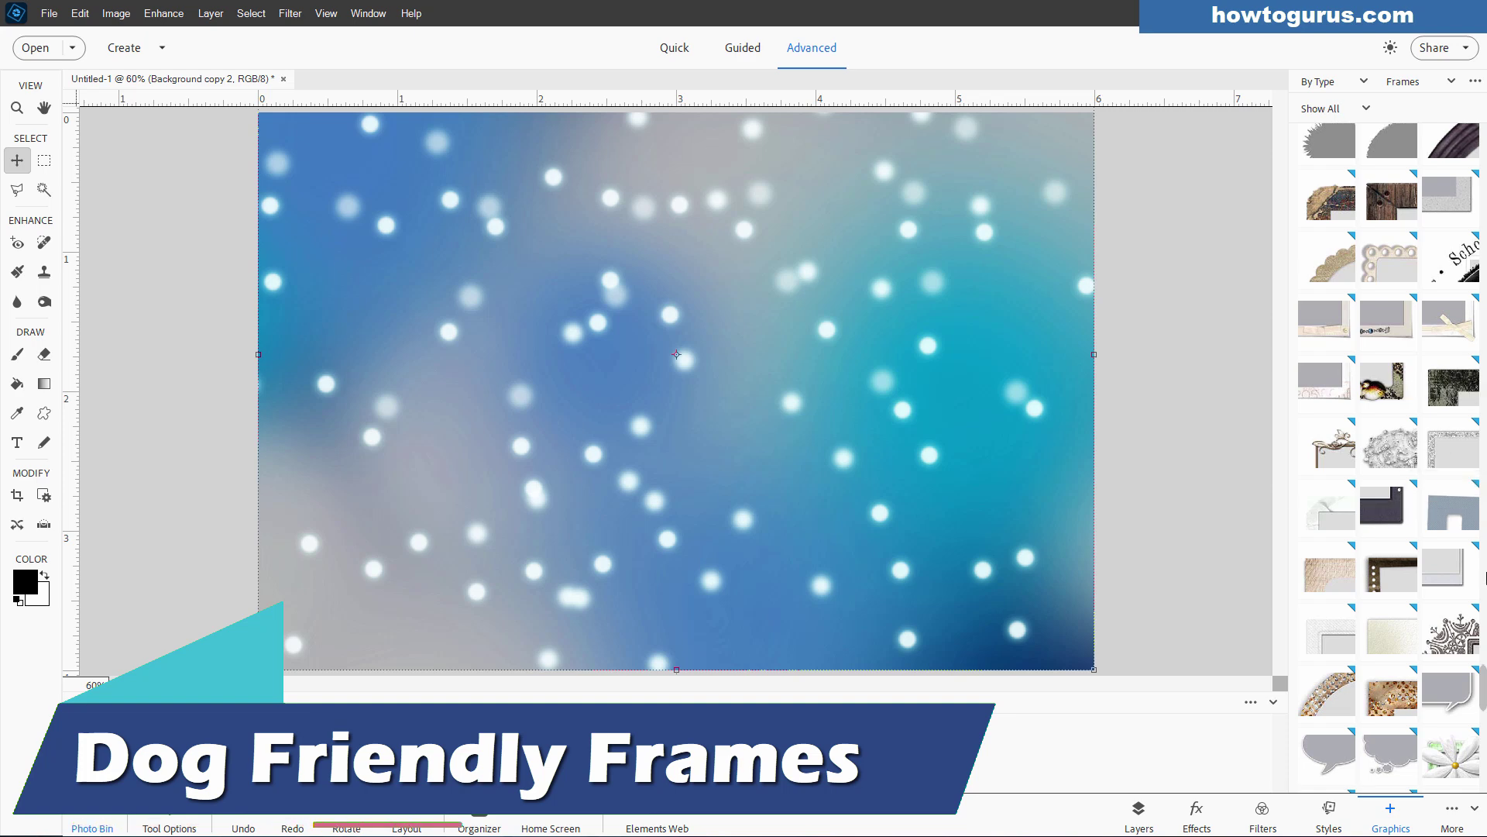
{"action": "scroll", "coordinate": [1481, 640], "scroll_direction": "up", "scroll_amount": 8}
{"action": "scroll", "coordinate": [1481, 643], "scroll_direction": "up", "scroll_amount": 5}
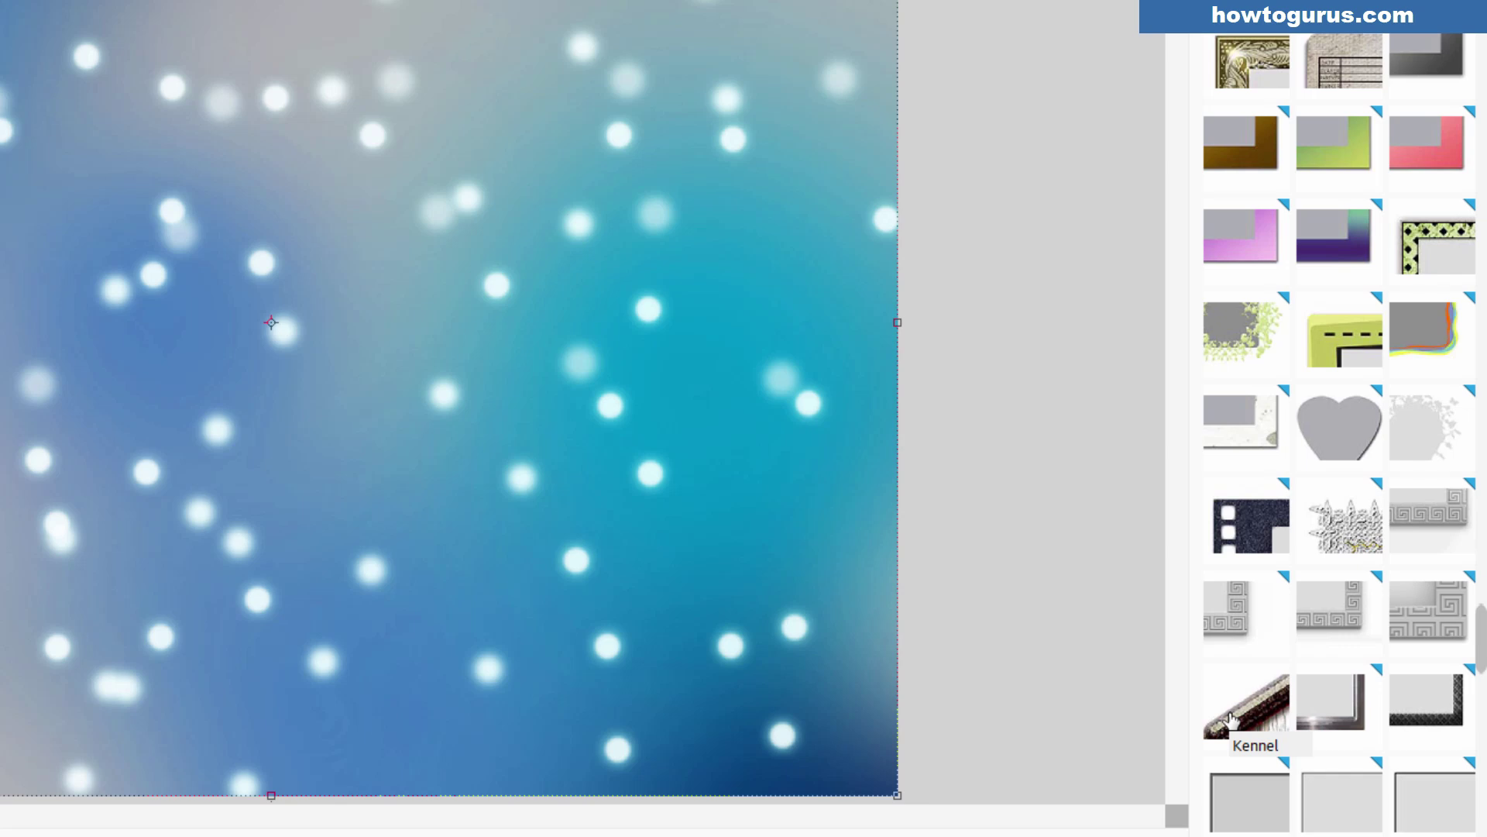
Place the Kennel frame and move Background copy into the _DZKennel 1 group below MASK.
{"action": "double_click", "coordinate": [1230, 719]}
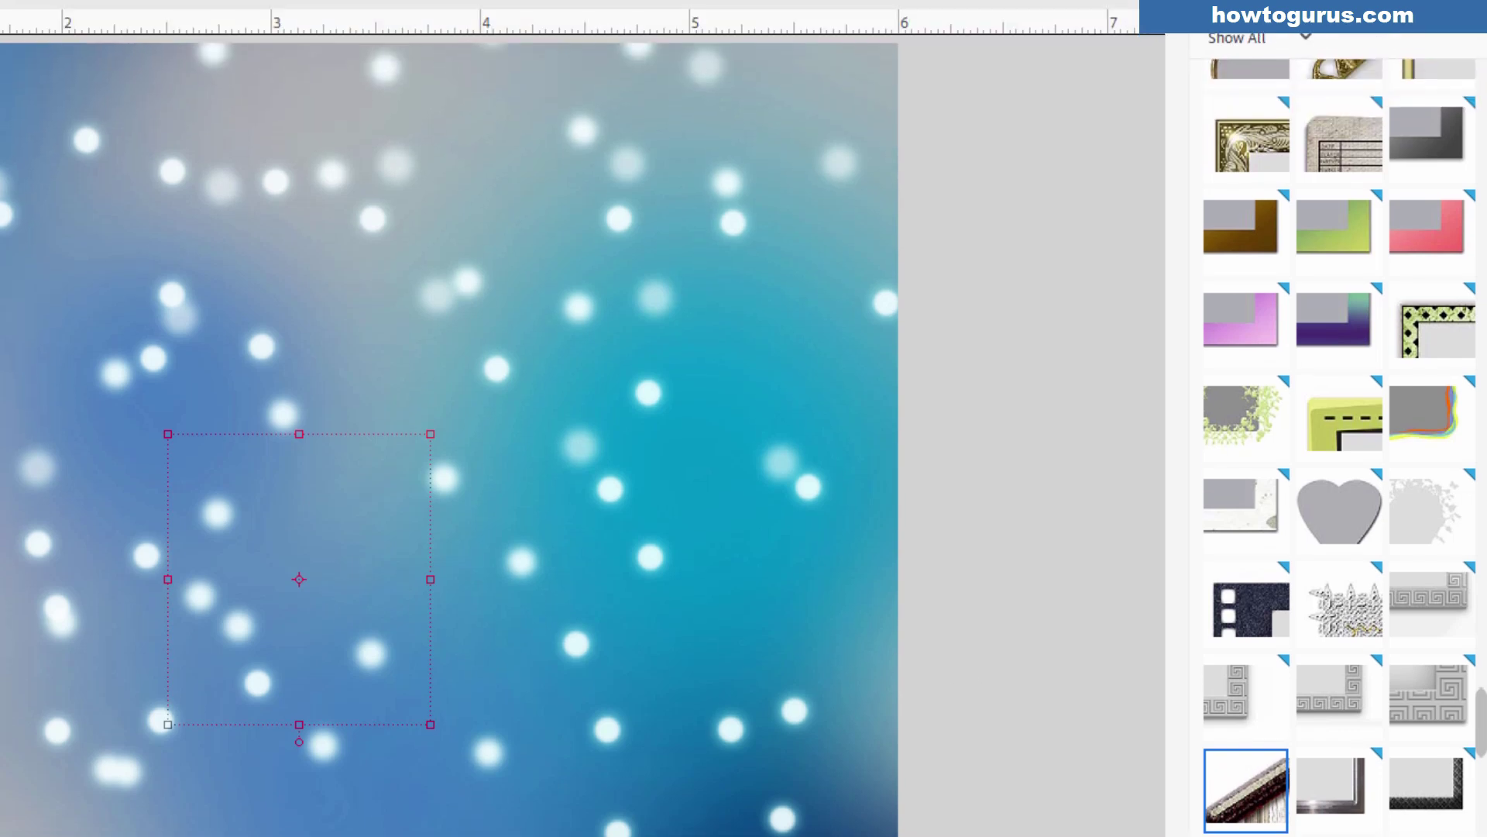
{"action": "key", "text": "F11"}
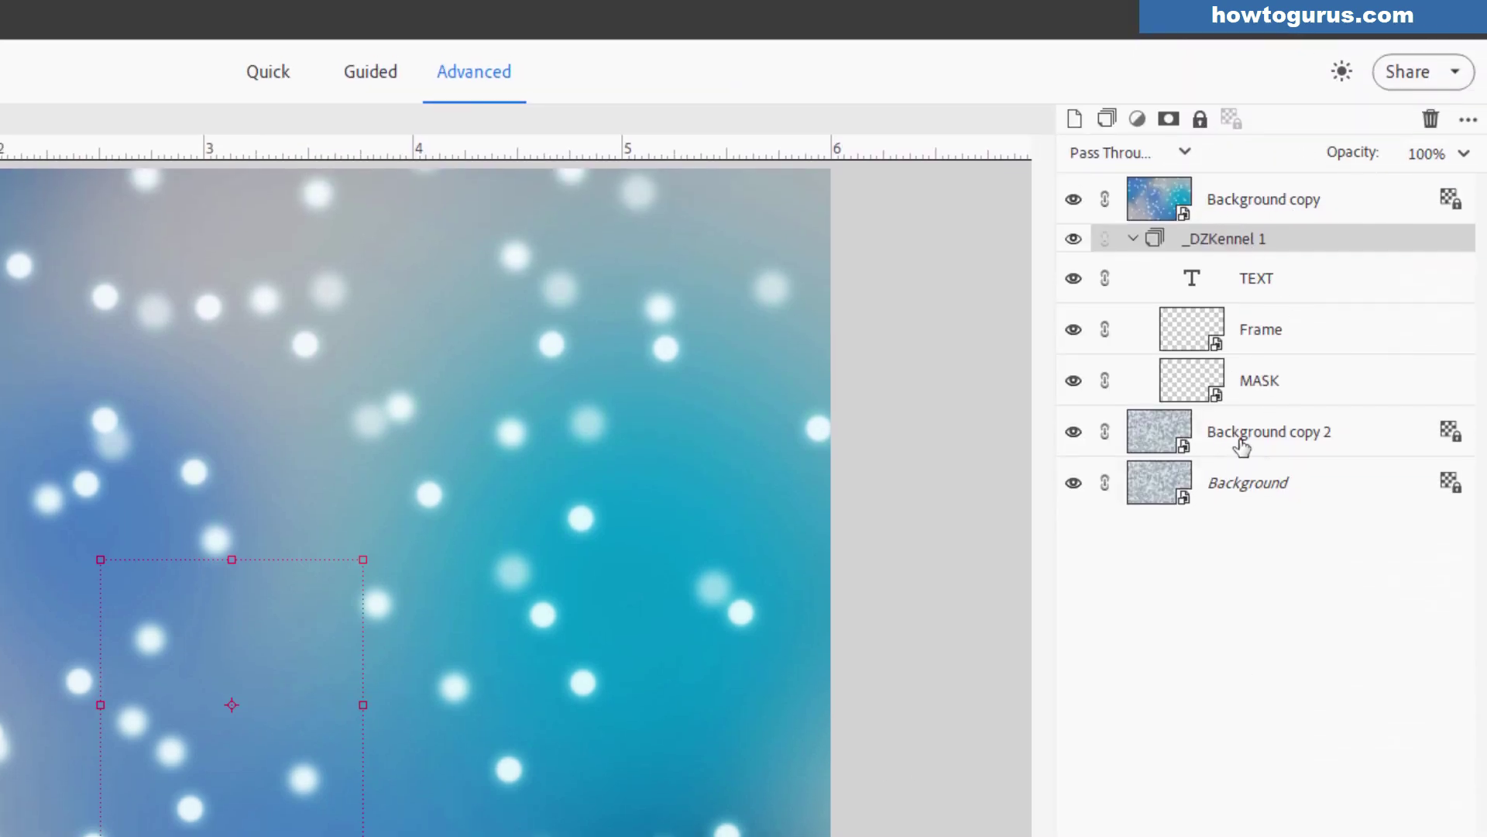
{"action": "left_click", "coordinate": [1344, 208]}
{"action": "left_click_drag", "start_coordinate": [1378, 201], "coordinate": [1361, 397]}
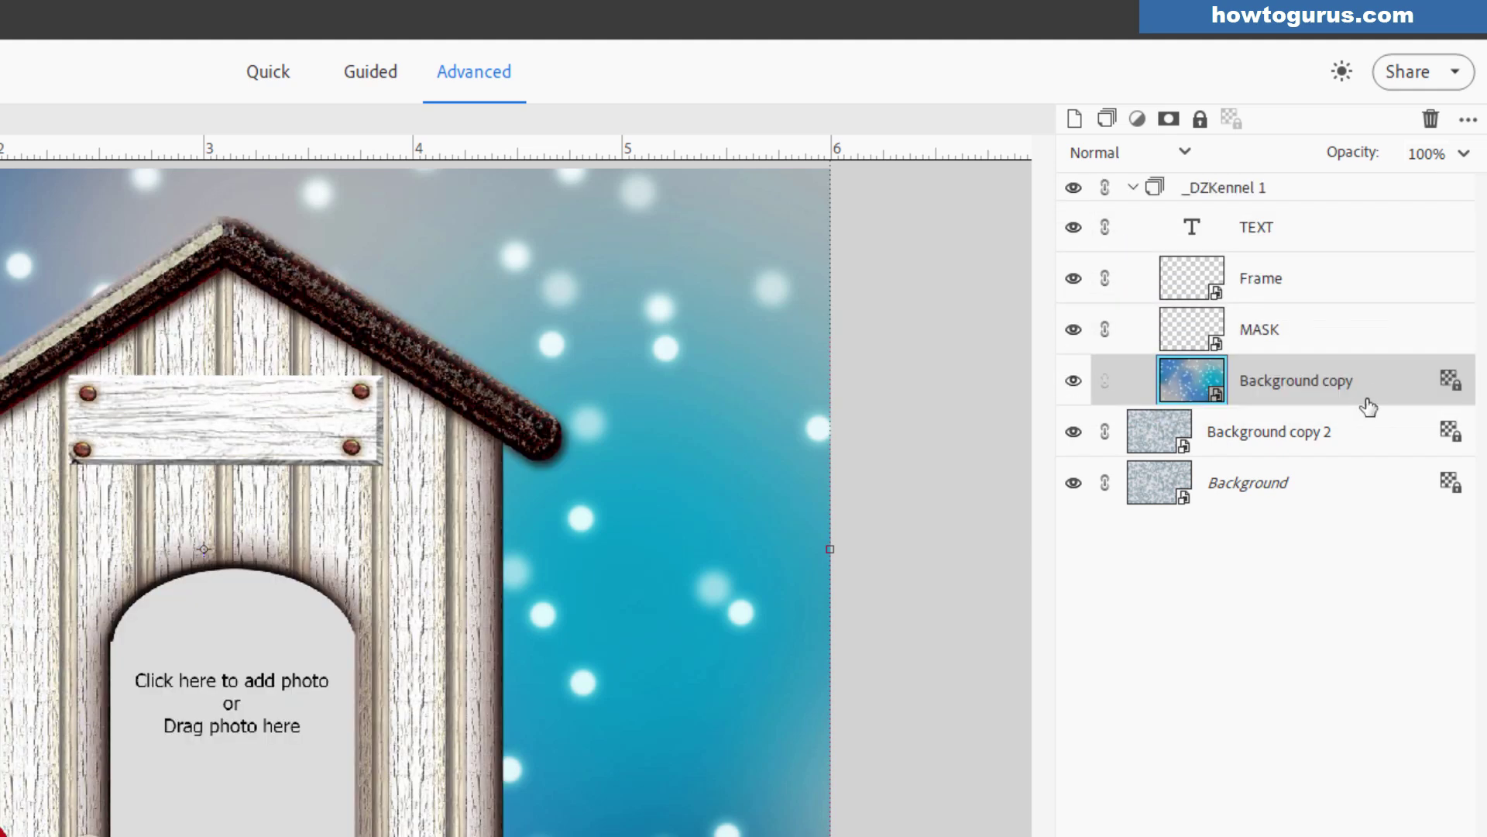
Collapse and expand the _DZKennel 1 group, select TEXT, and toggle the Frame layer's visibility.
{"action": "left_click", "coordinate": [1137, 189]}
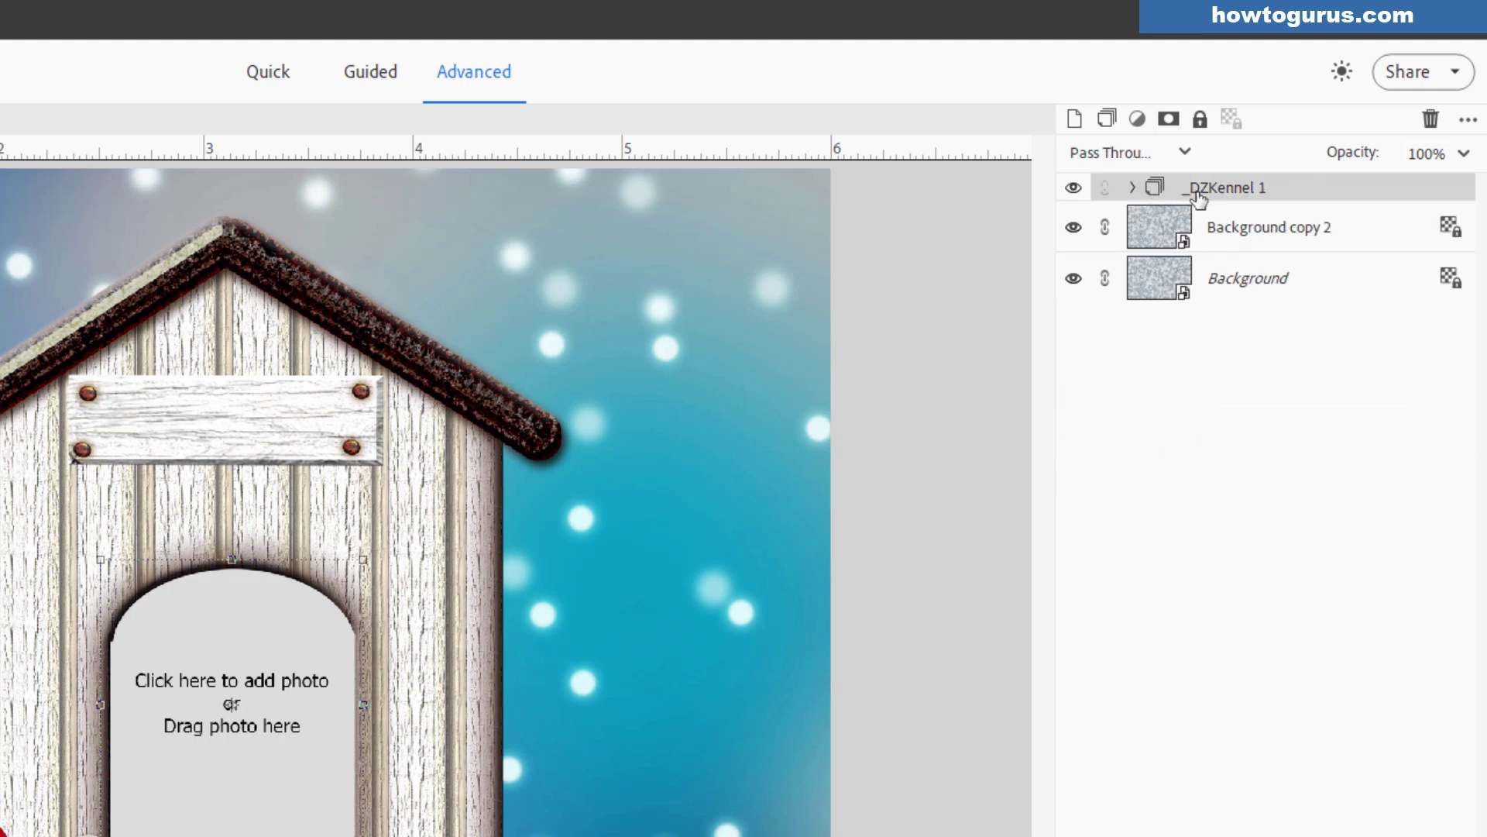
{"action": "left_click", "coordinate": [1133, 189]}
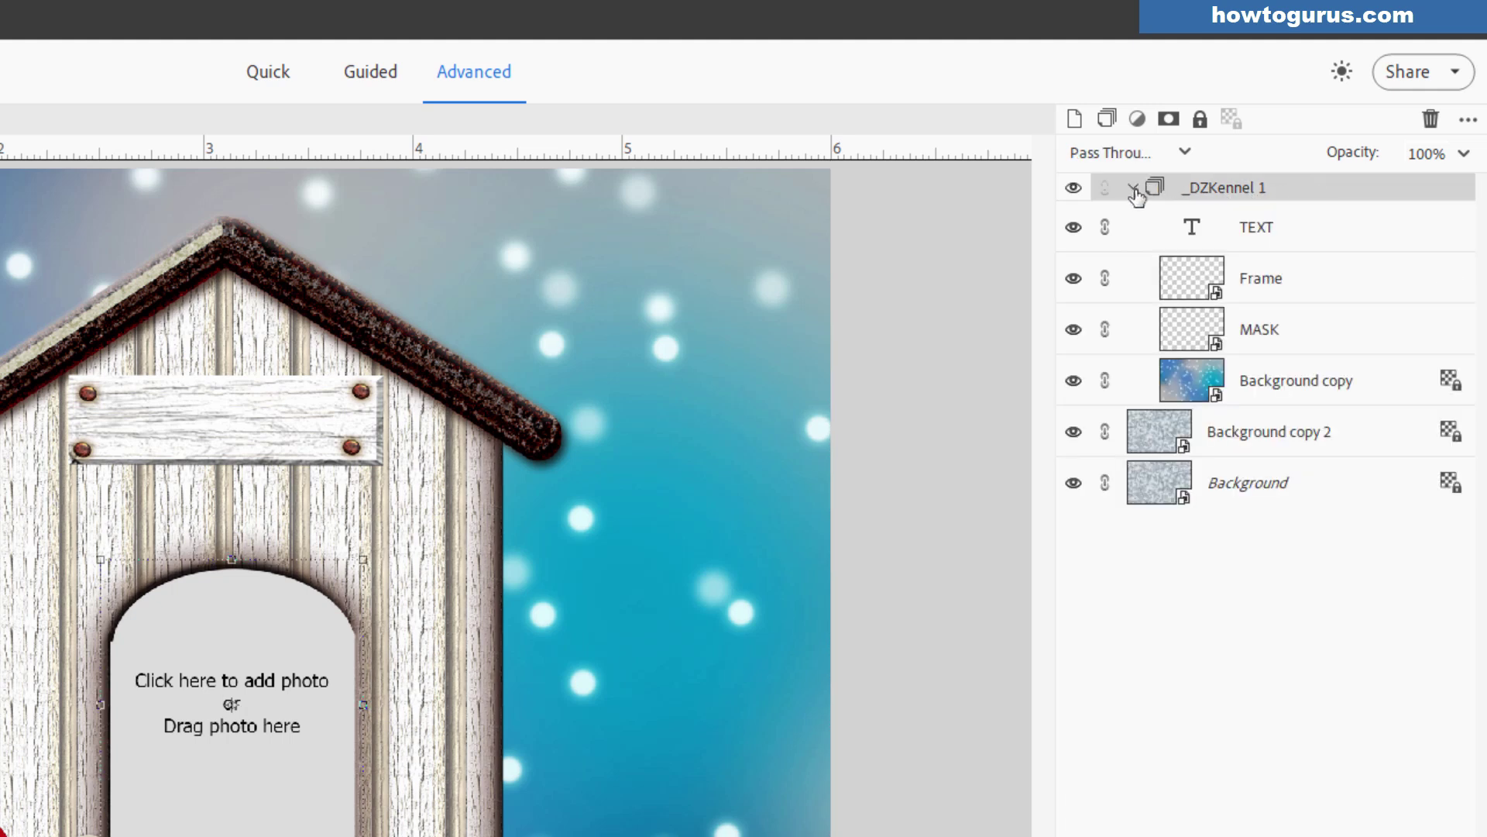
{"action": "left_click", "coordinate": [1133, 189]}
{"action": "left_click", "coordinate": [1134, 189]}
{"action": "left_click", "coordinate": [1270, 240]}
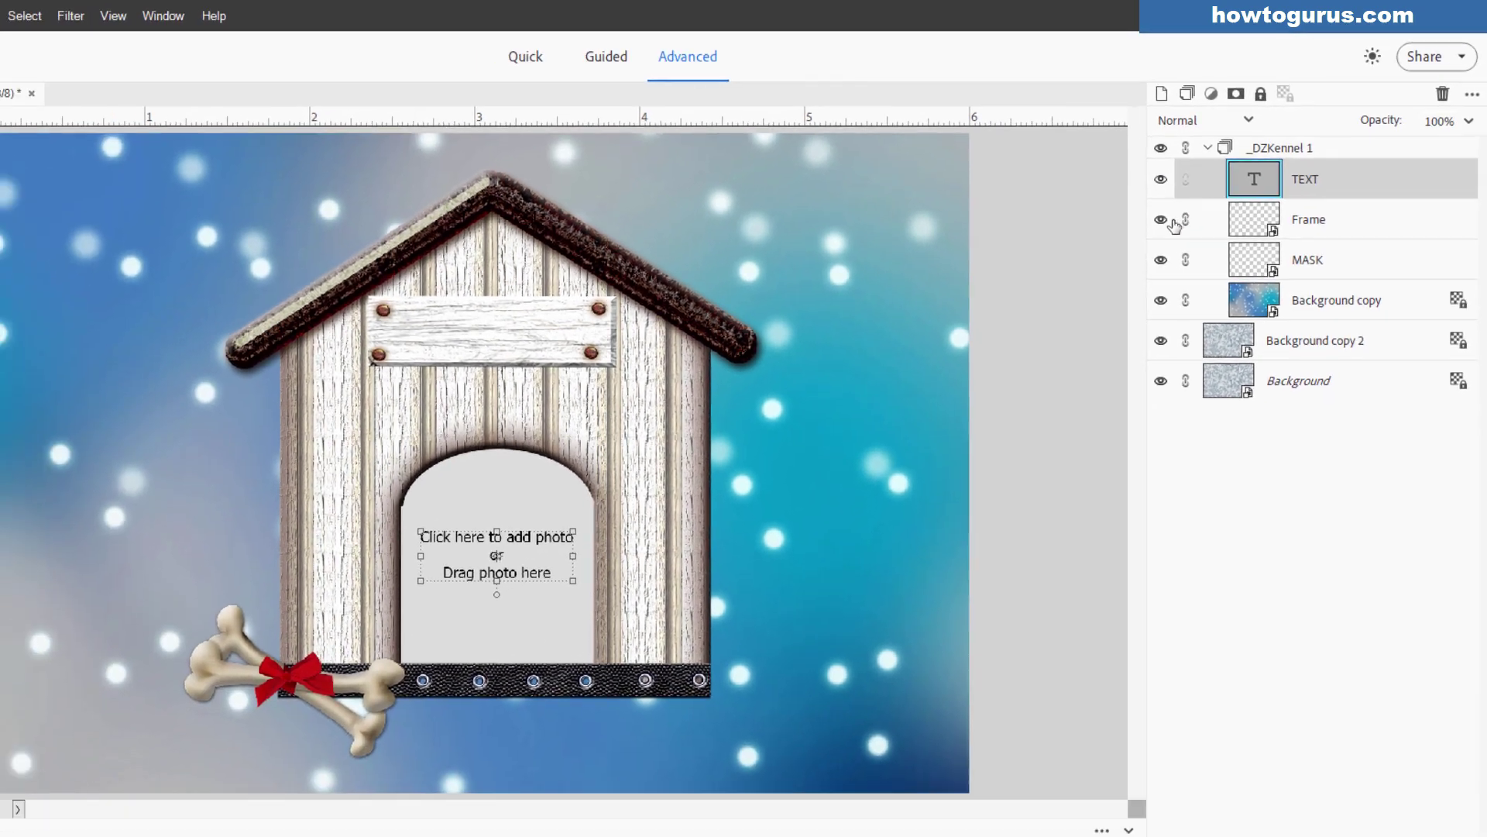
{"action": "left_click", "coordinate": [1092, 266]}
{"action": "left_click", "coordinate": [1213, 187]}
{"action": "left_click", "coordinate": [1213, 187]}
{"action": "left_click", "coordinate": [1213, 186]}
Toggle the Frame and grey MASK layers to inspect the mask, leaving both visible.
{"action": "left_click", "coordinate": [1212, 220]}
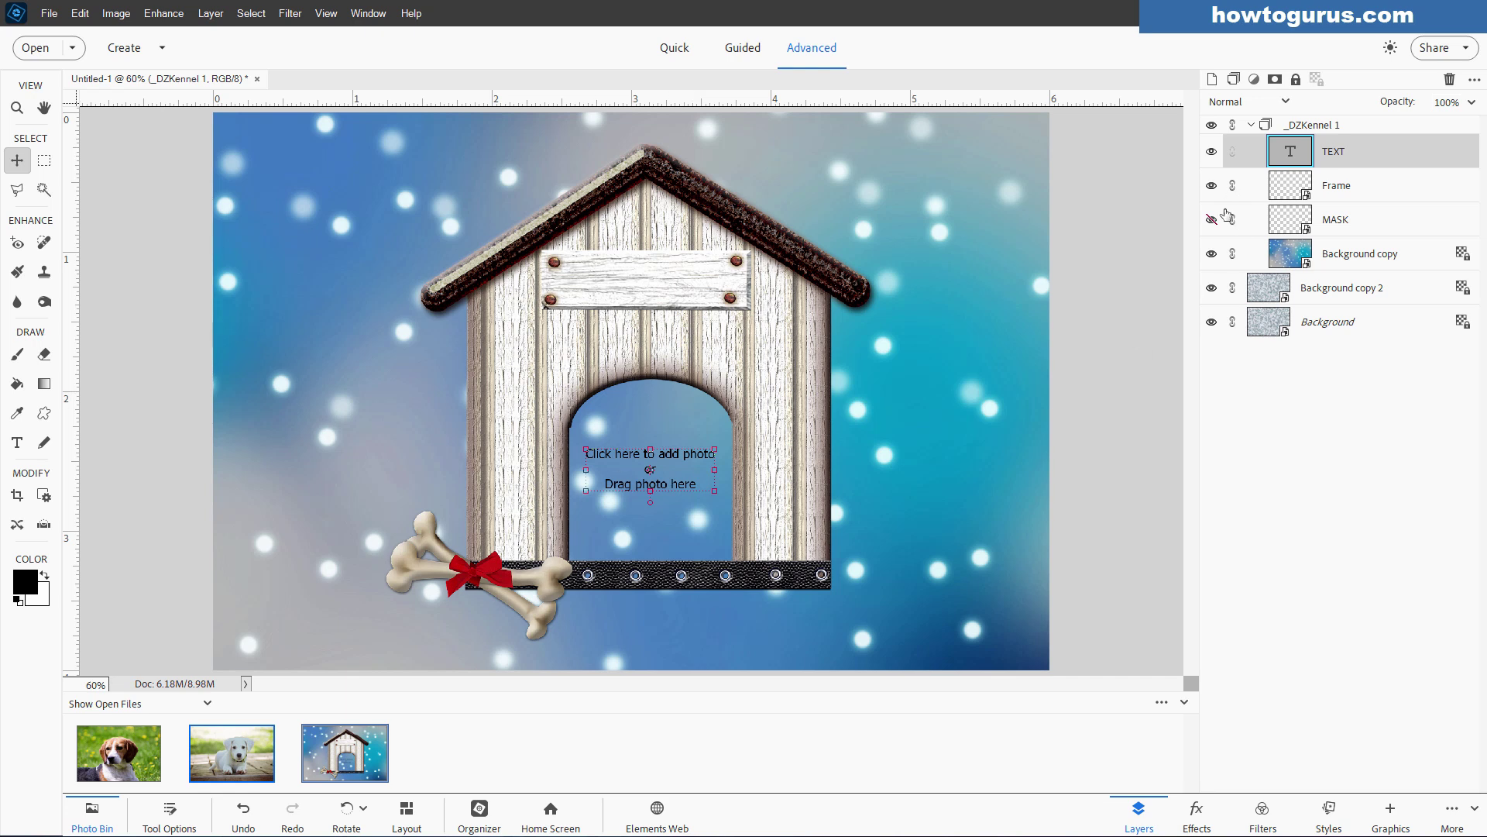
{"action": "left_click", "coordinate": [1213, 187]}
{"action": "left_click", "coordinate": [1213, 221]}
{"action": "left_click", "coordinate": [1213, 221]}
{"action": "left_click", "coordinate": [1213, 221]}
{"action": "left_click", "coordinate": [1213, 221]}
{"action": "left_click", "coordinate": [1213, 220]}
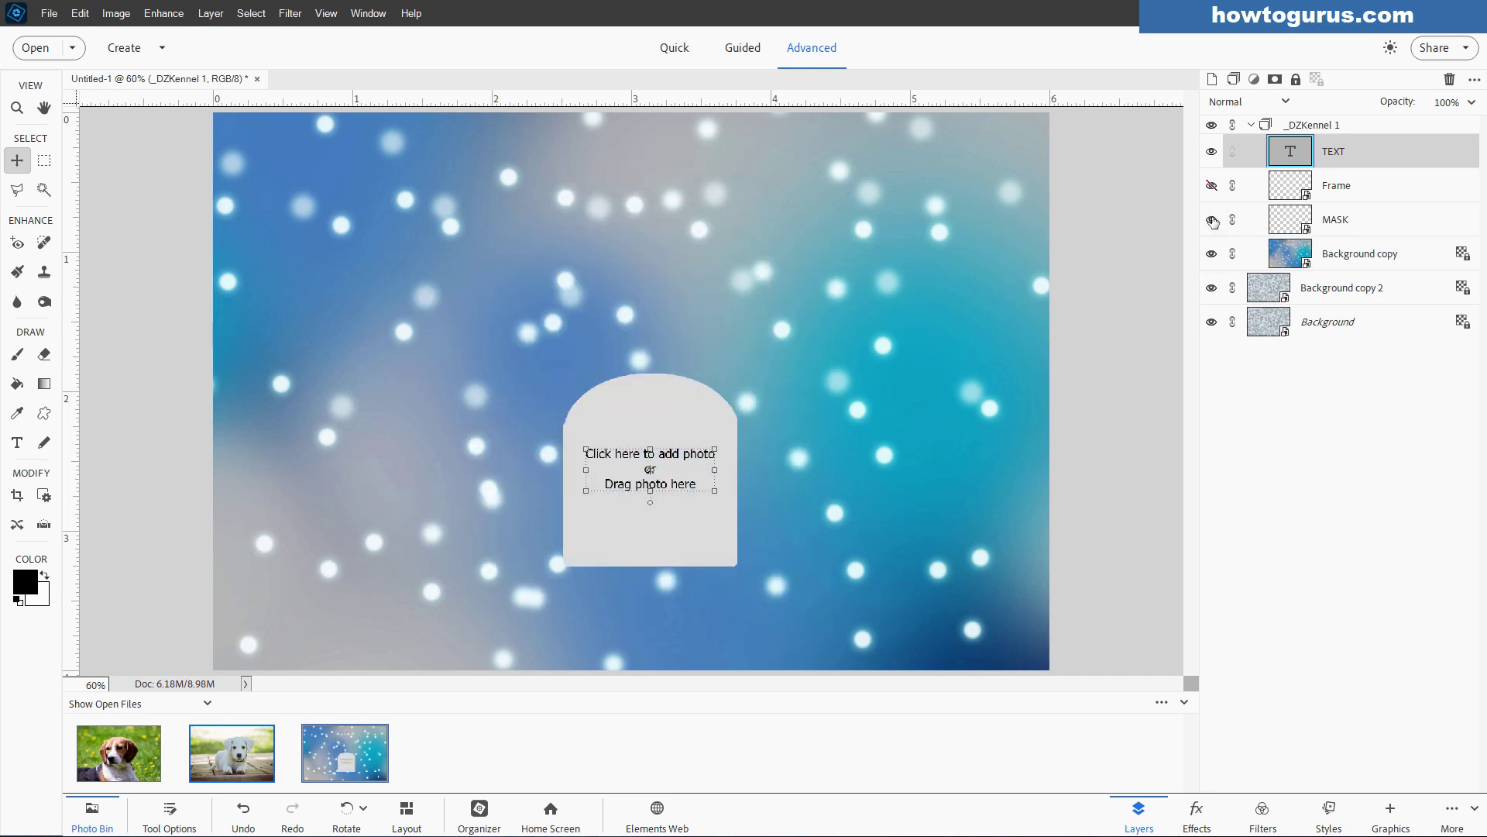
{"action": "left_click", "coordinate": [1212, 186]}
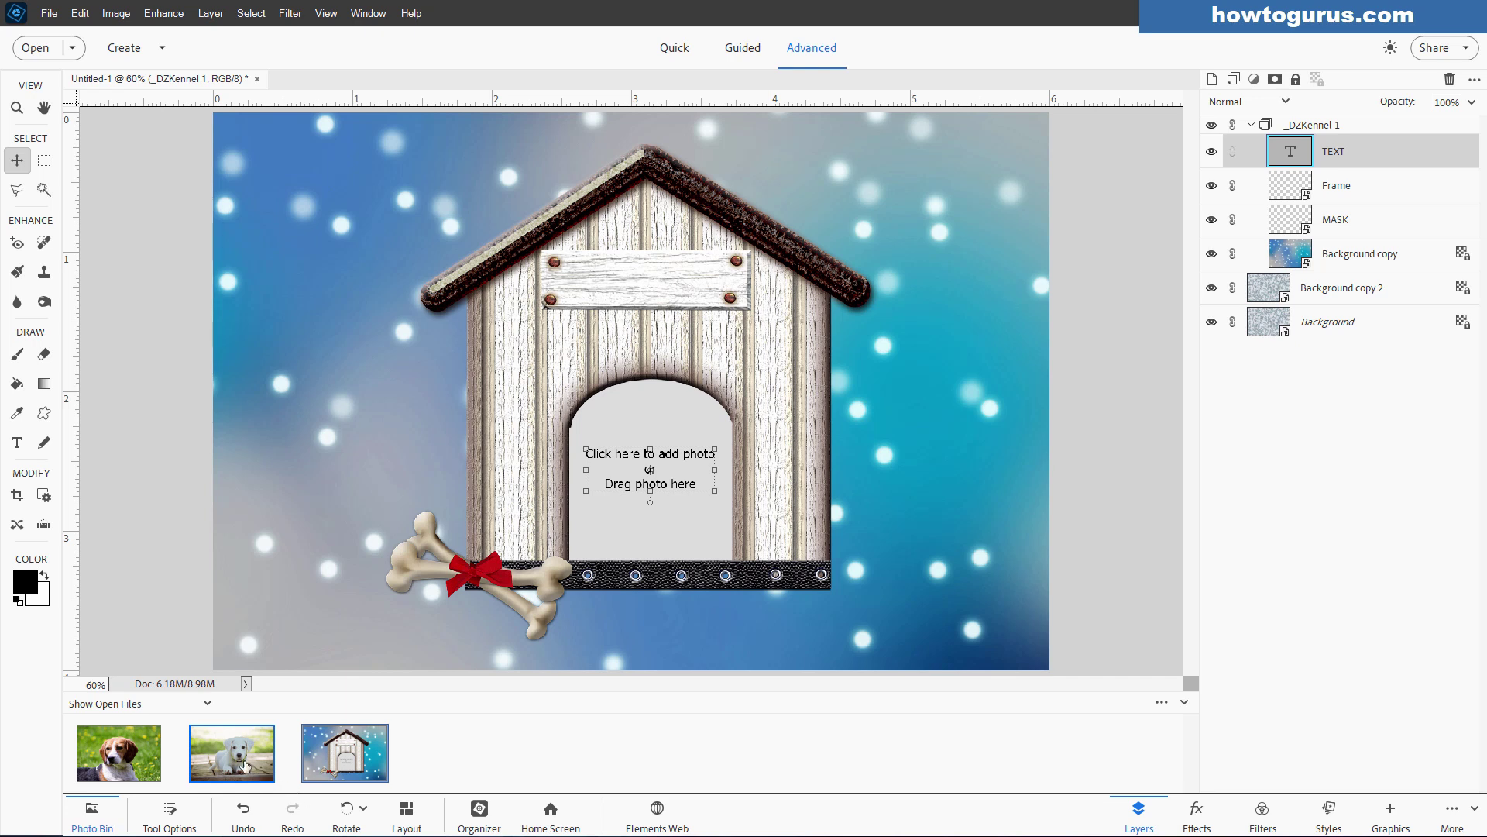
Drag the white puppy photo from the Photo Bin into the kennel's photo placeholder.
{"action": "left_click_drag", "start_coordinate": [244, 763], "coordinate": [630, 489]}
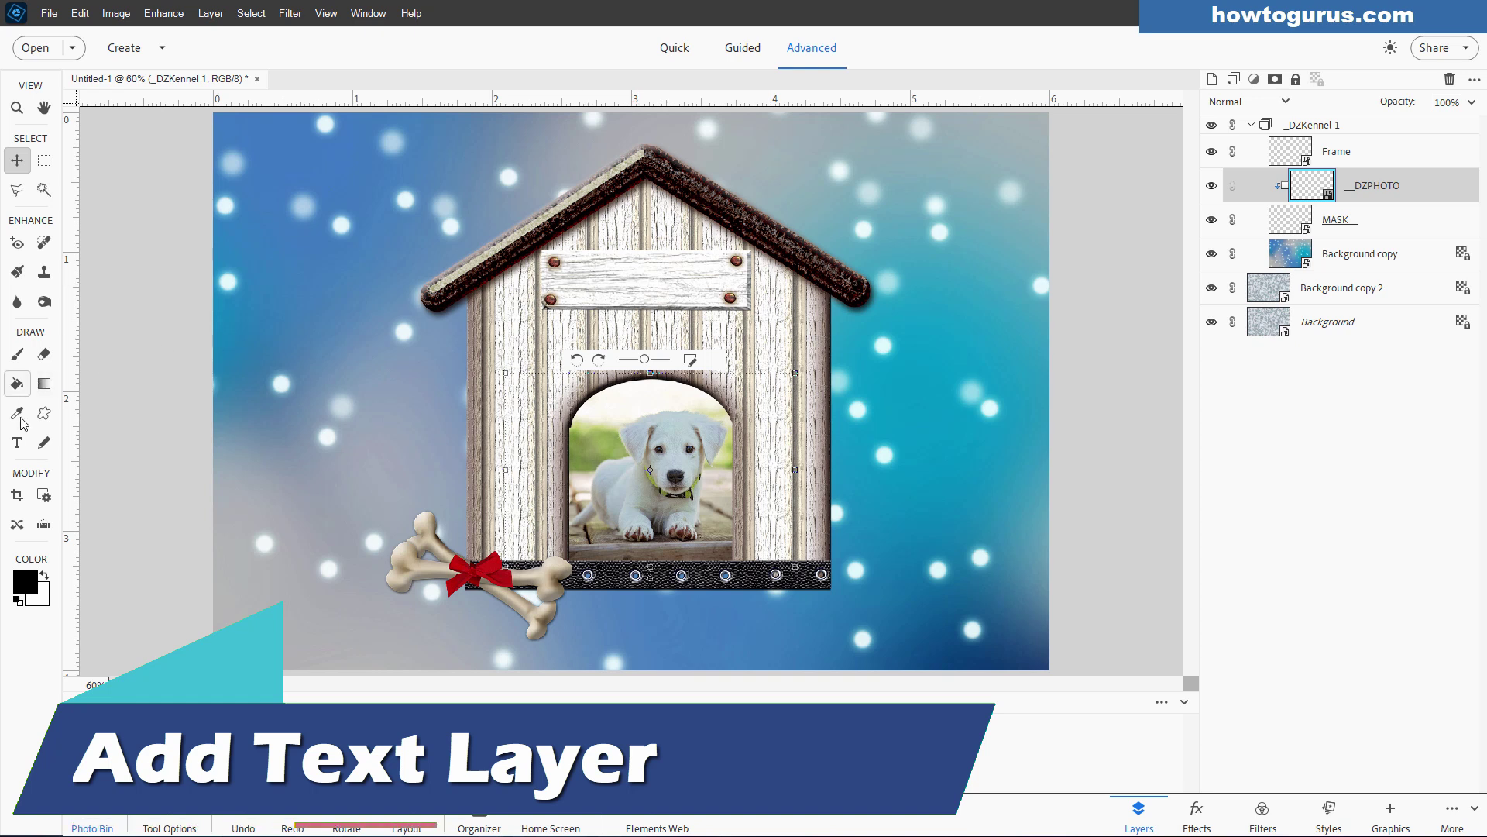
Add a horizontal text layer reading 'Fido' above the kennel group.
{"action": "left_click", "coordinate": [17, 442]}
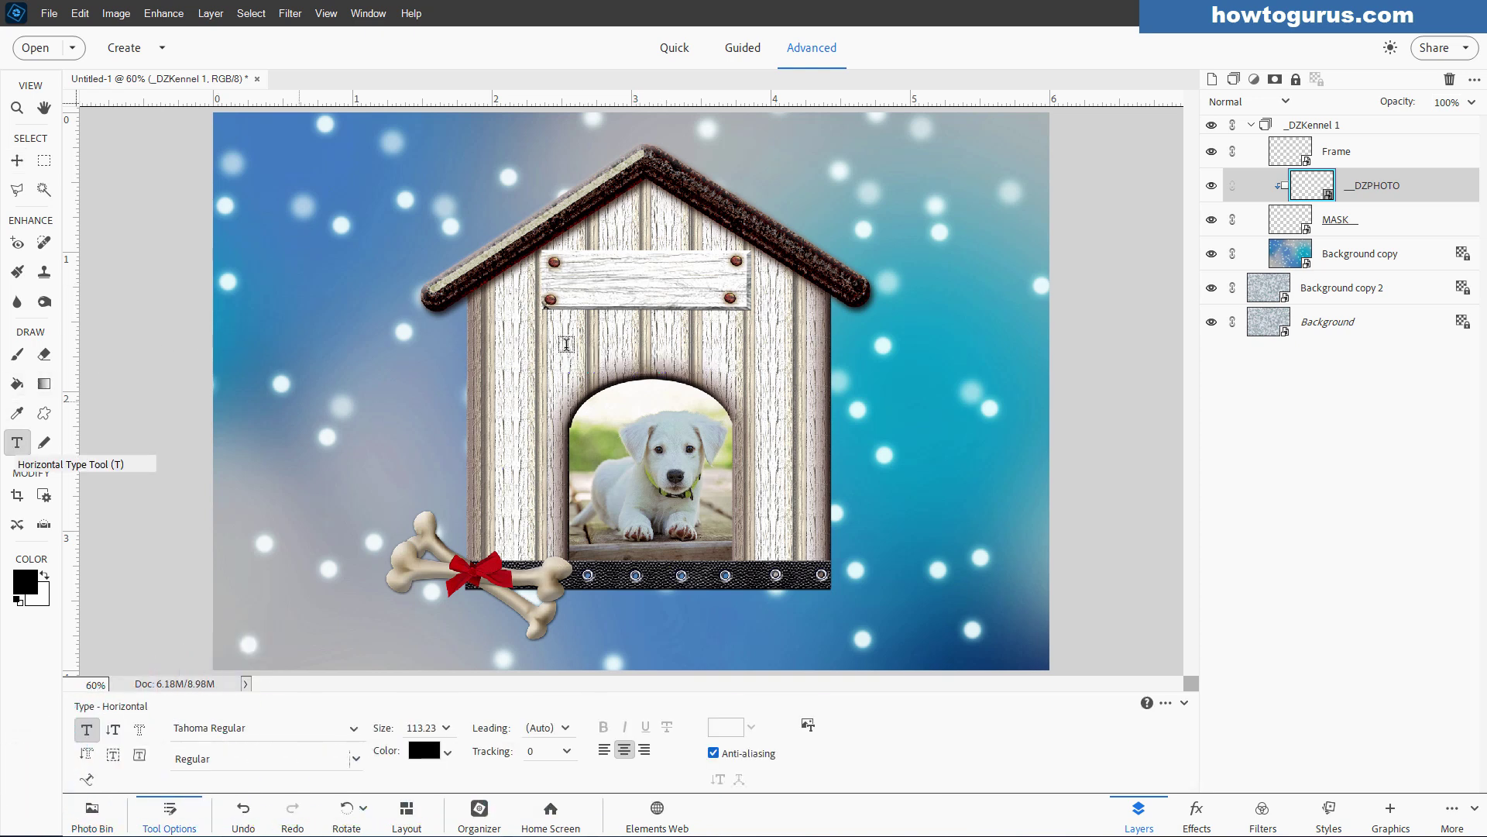
{"action": "left_click", "coordinate": [1268, 127]}
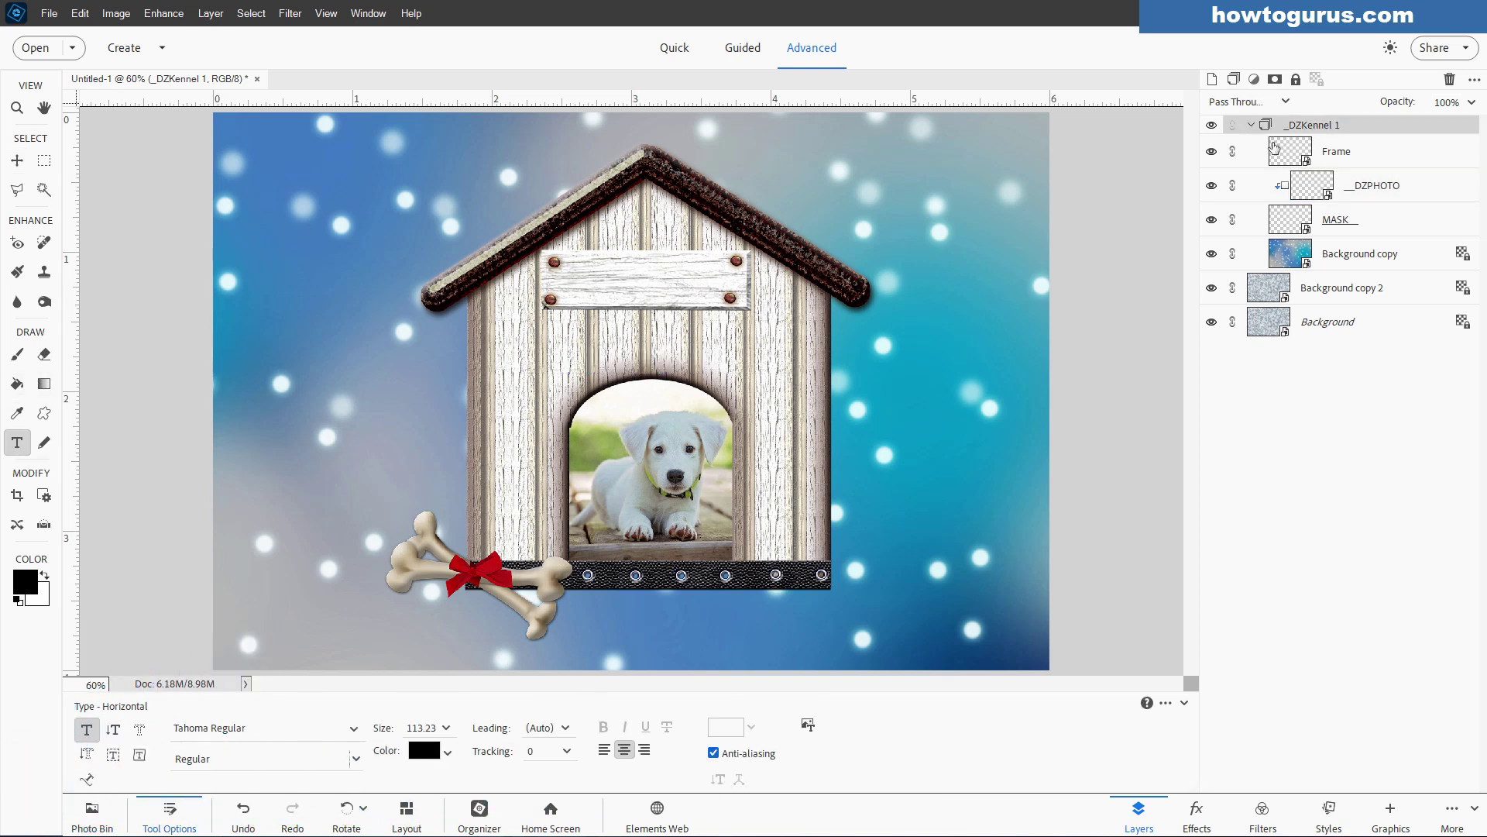
{"action": "left_click", "coordinate": [633, 285]}
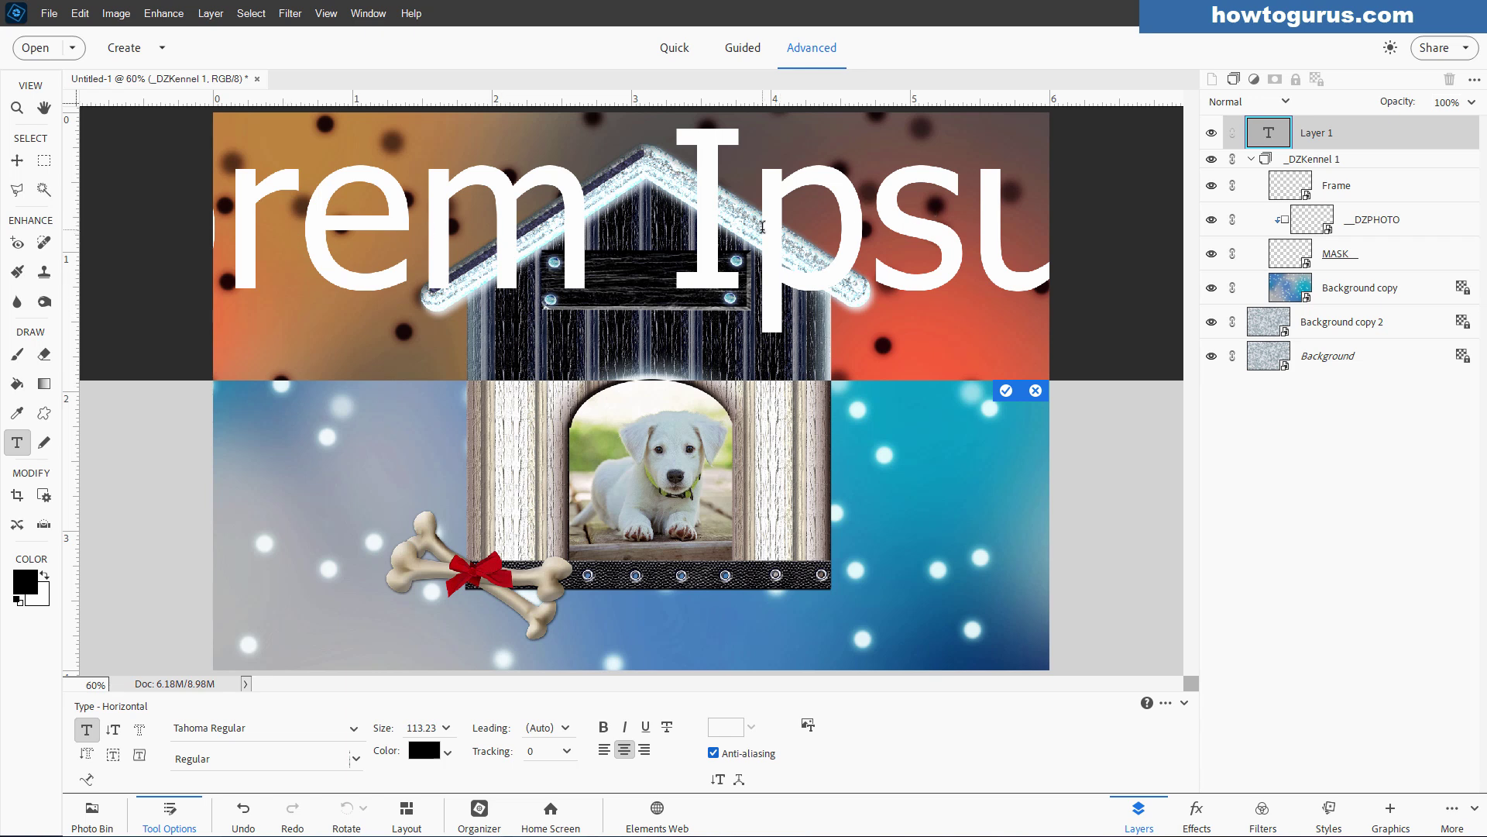
{"action": "type", "text": "Fido"}
{"action": "left_click", "coordinate": [780, 392]}
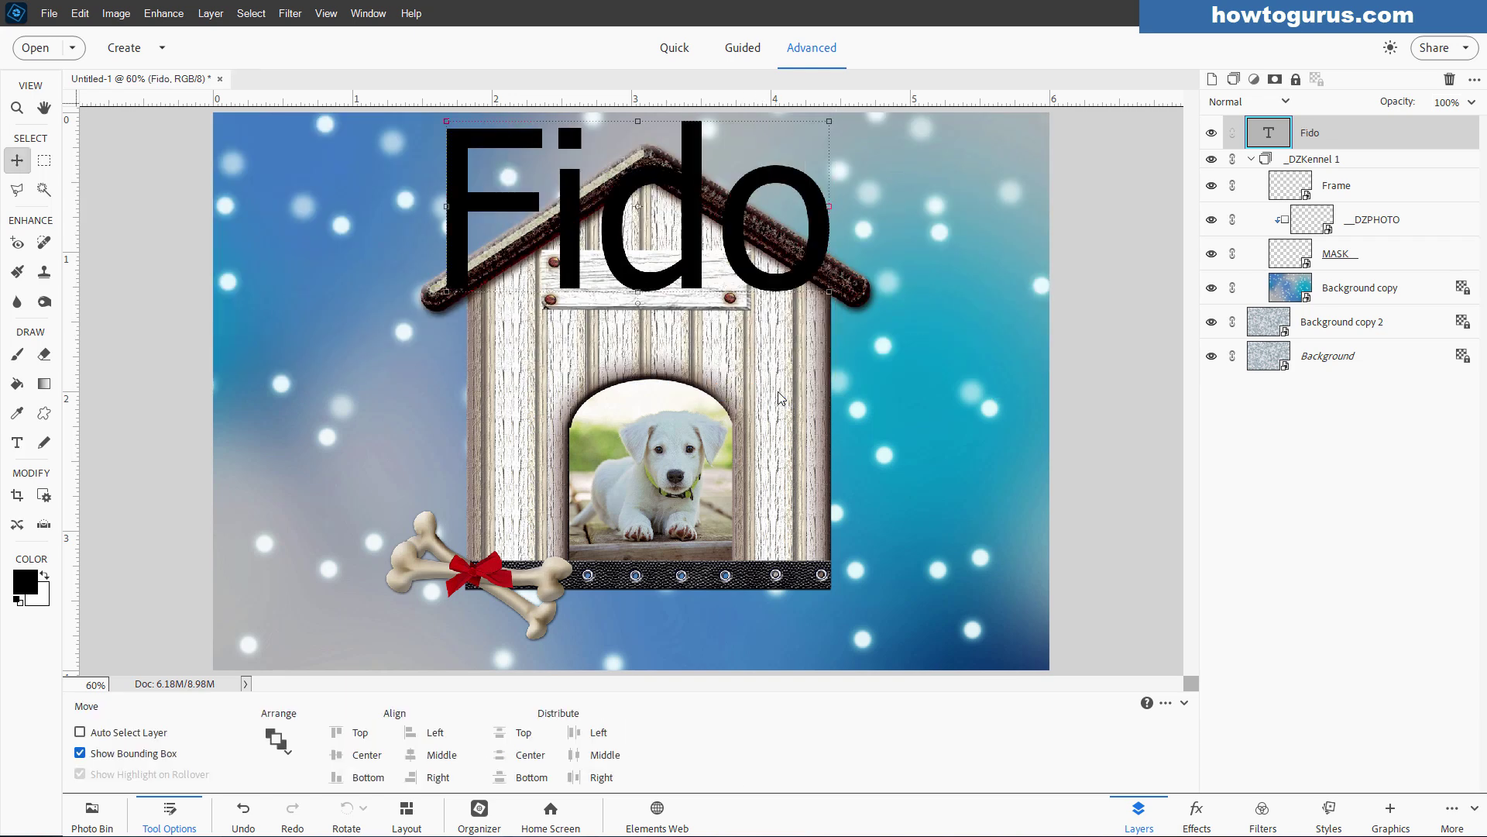
Shrink the Fido text size and move it onto the kennel's wooden sign.
{"action": "double_click", "coordinate": [606, 264]}
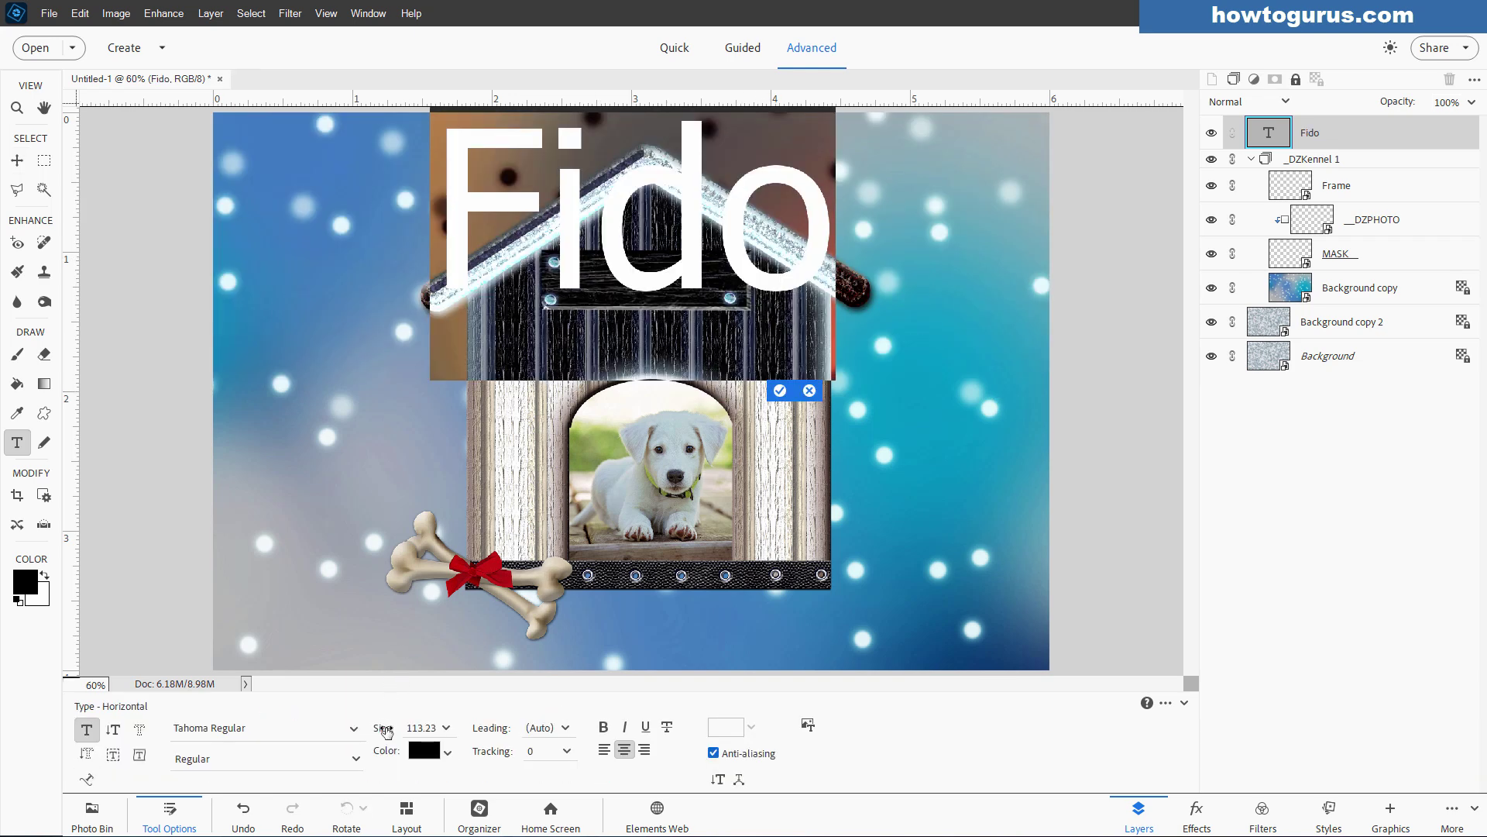
{"action": "left_click_drag", "start_coordinate": [385, 733], "coordinate": [324, 731]}
{"action": "left_click", "coordinate": [780, 391]}
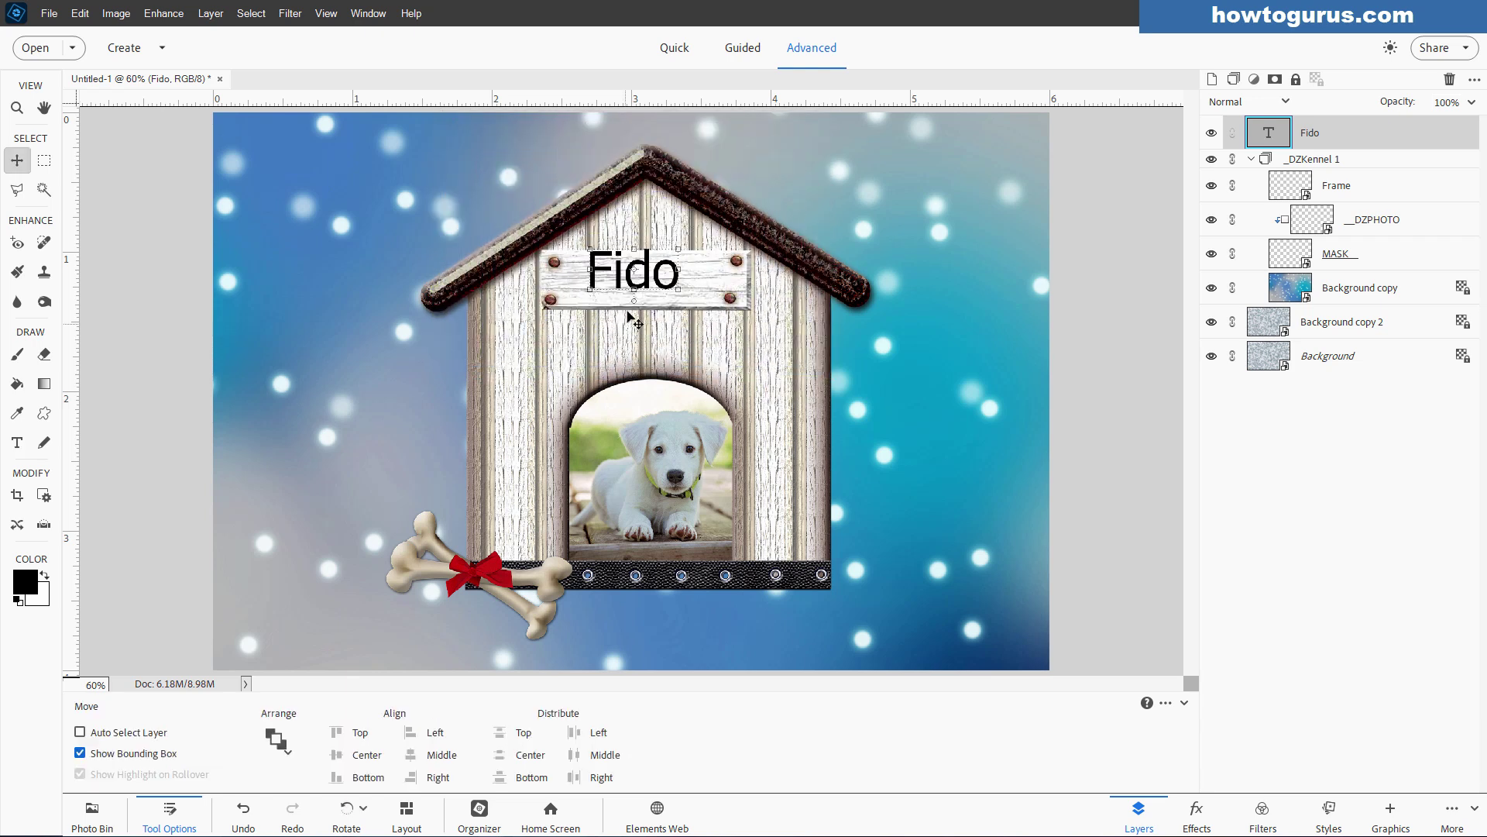
{"action": "left_click_drag", "start_coordinate": [624, 281], "coordinate": [695, 296]}
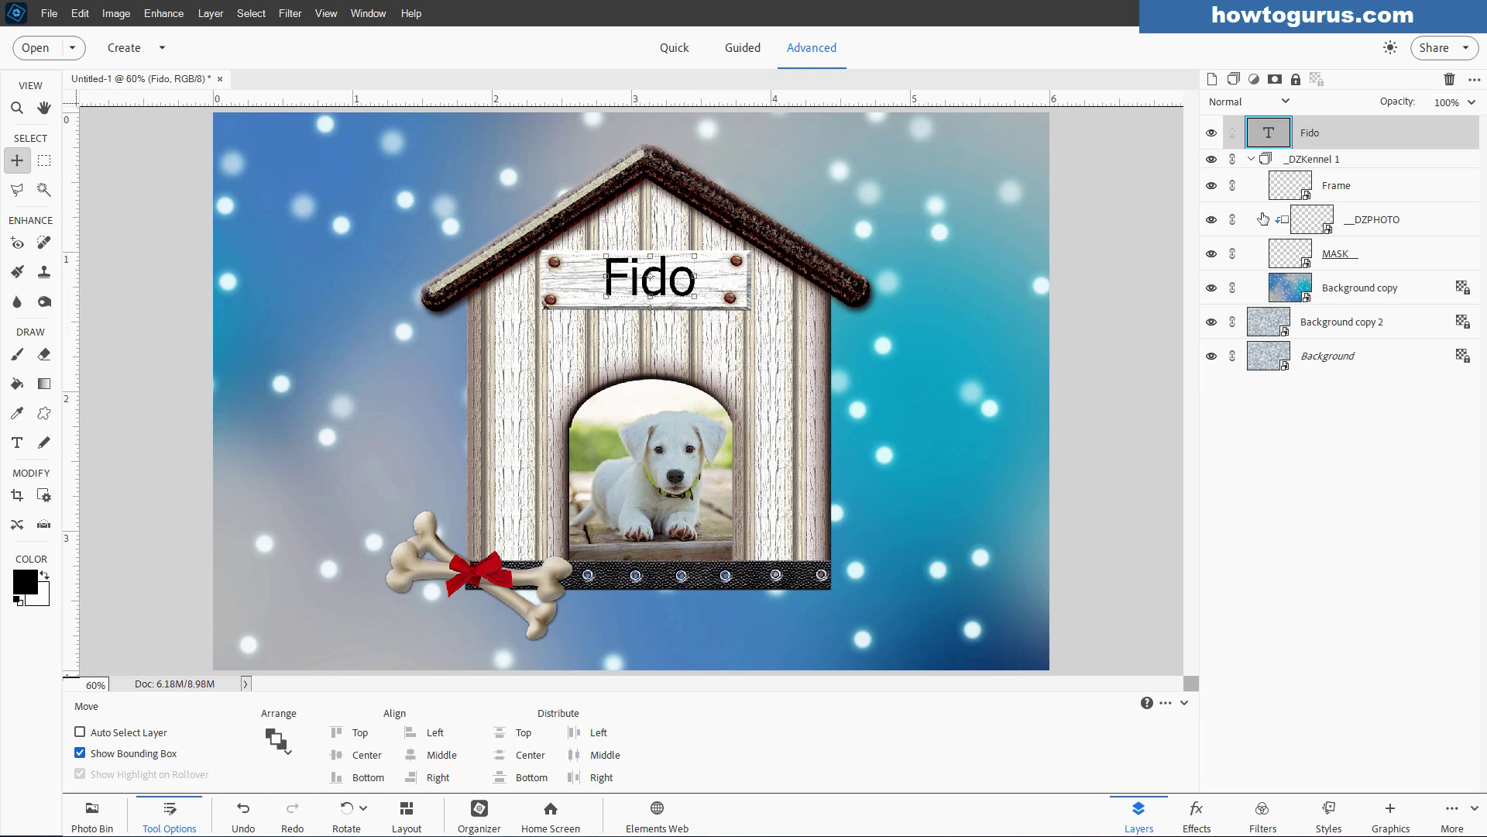
Hide the Fido text layer and select the _DZKennel 1 group.
{"action": "left_click", "coordinate": [1211, 132]}
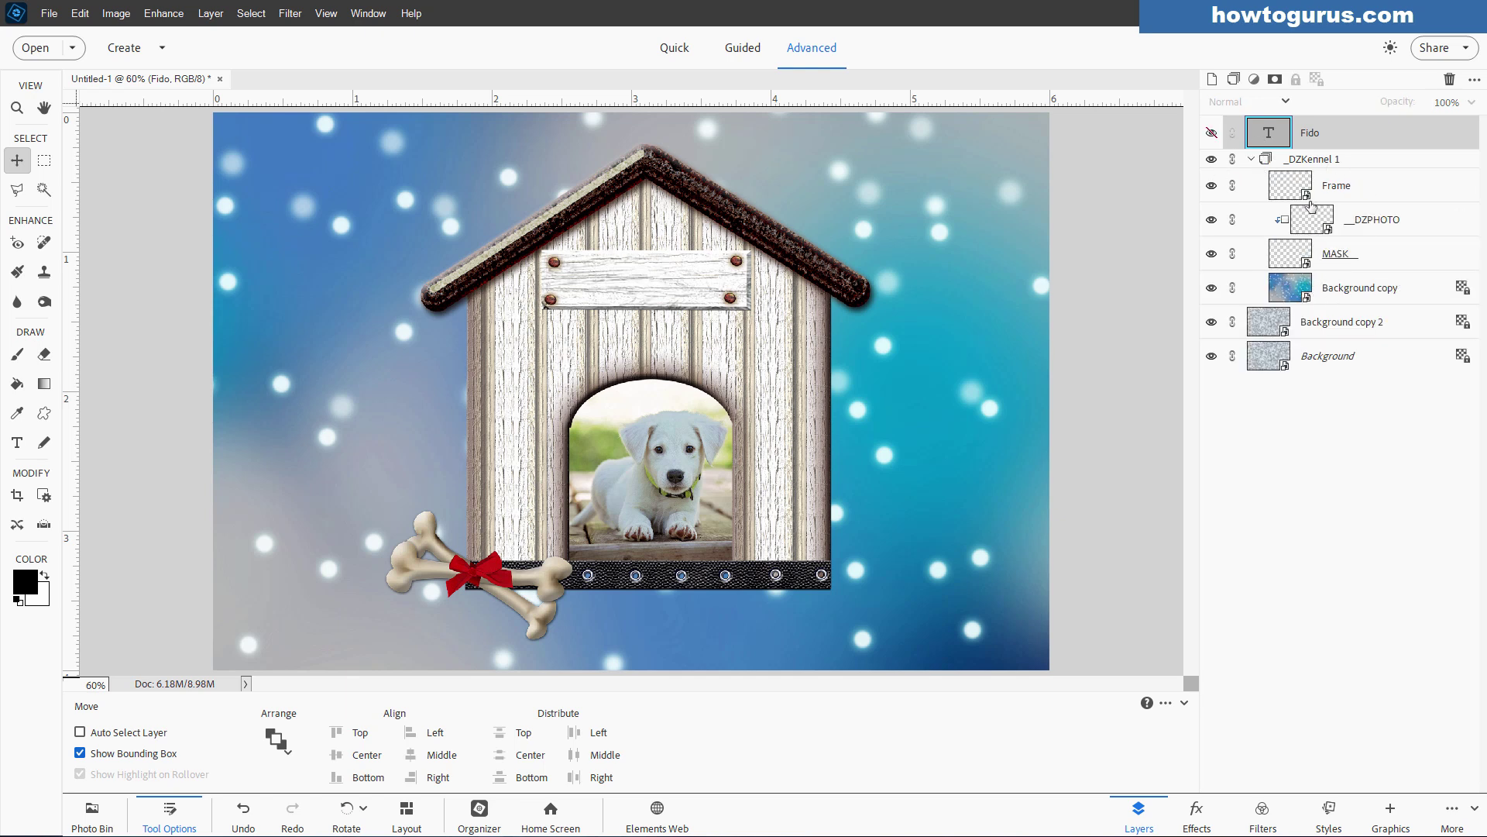
{"action": "left_click_drag", "start_coordinate": [1333, 284], "coordinate": [1329, 312]}
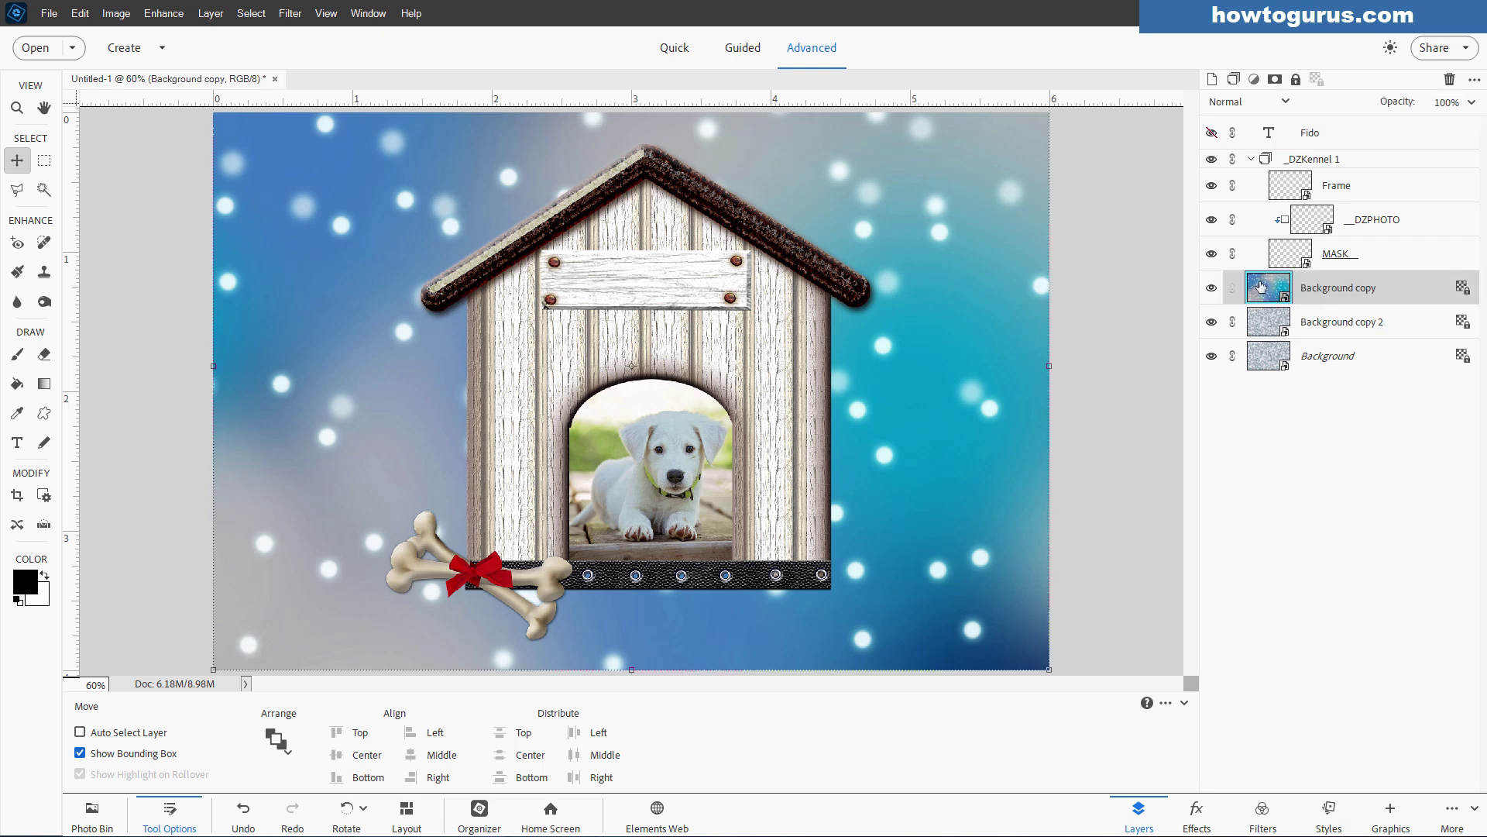
{"action": "left_click", "coordinate": [1292, 223]}
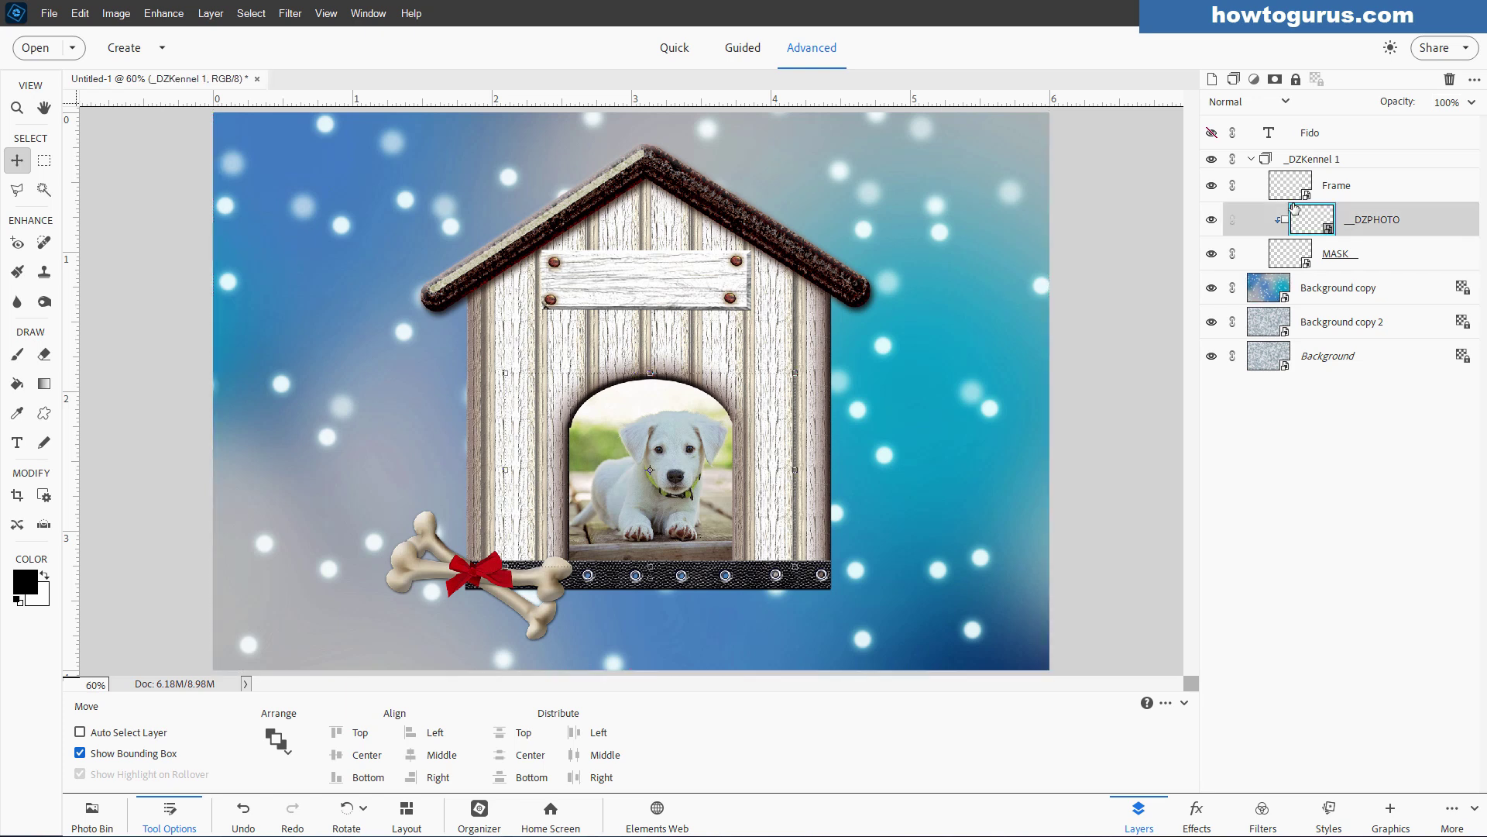
{"action": "left_click", "coordinate": [1255, 164]}
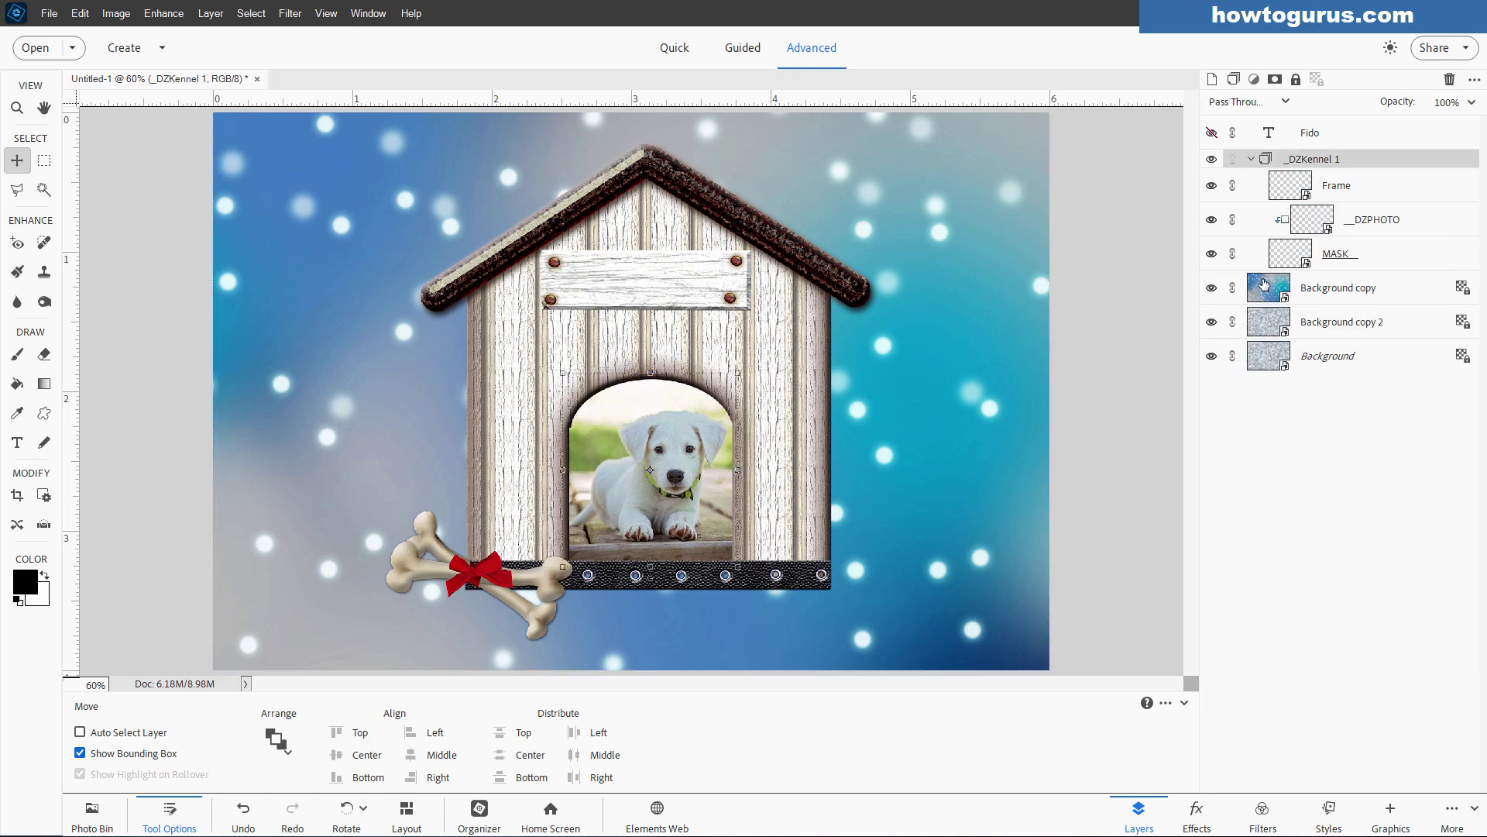
Delete the _DZKennel 1 group along with its contents.
{"action": "left_click", "coordinate": [1252, 160]}
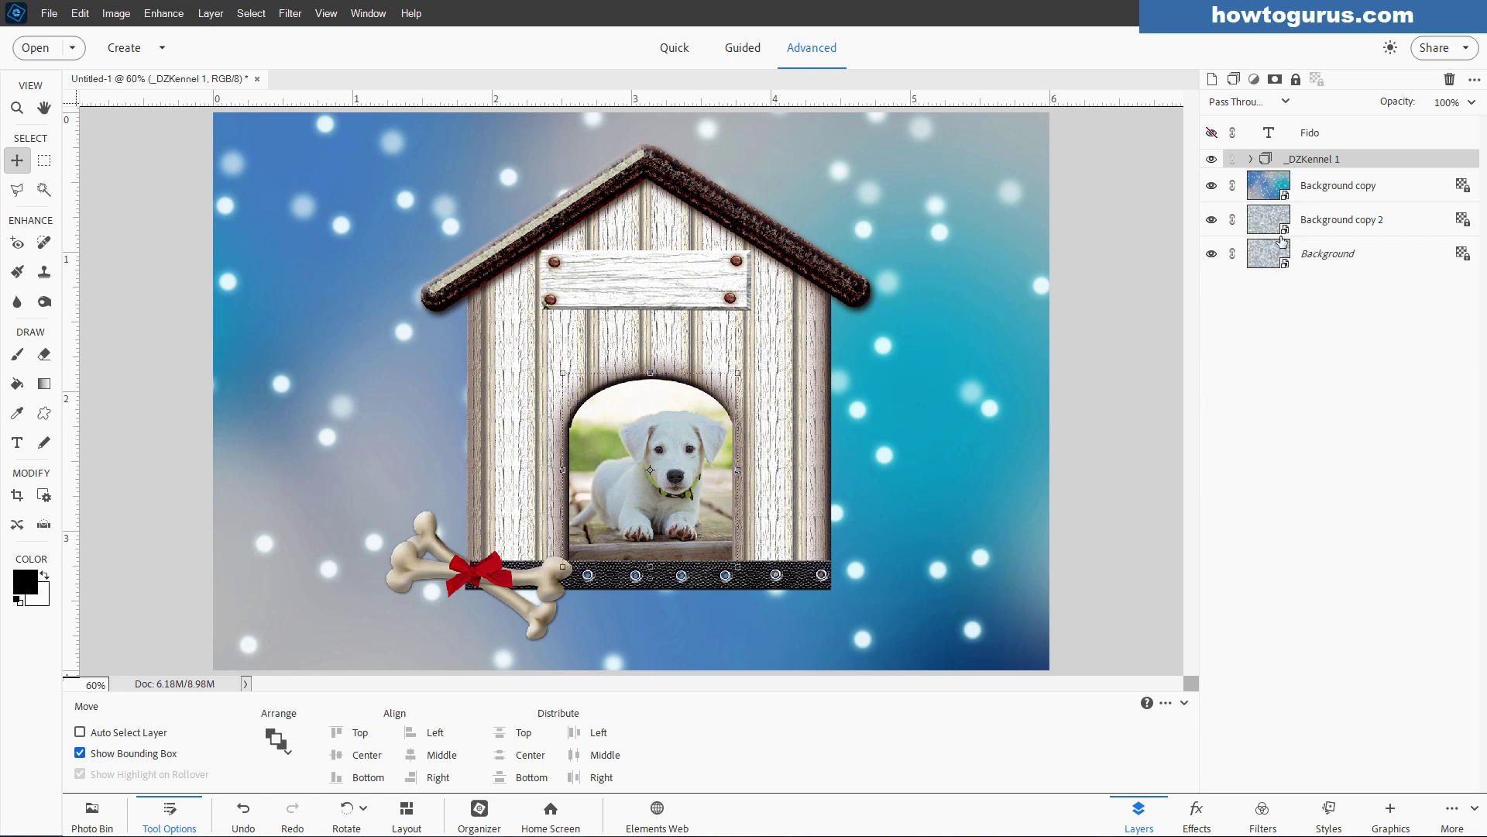
{"action": "left_click", "coordinate": [1251, 159]}
{"action": "left_click", "coordinate": [1251, 158]}
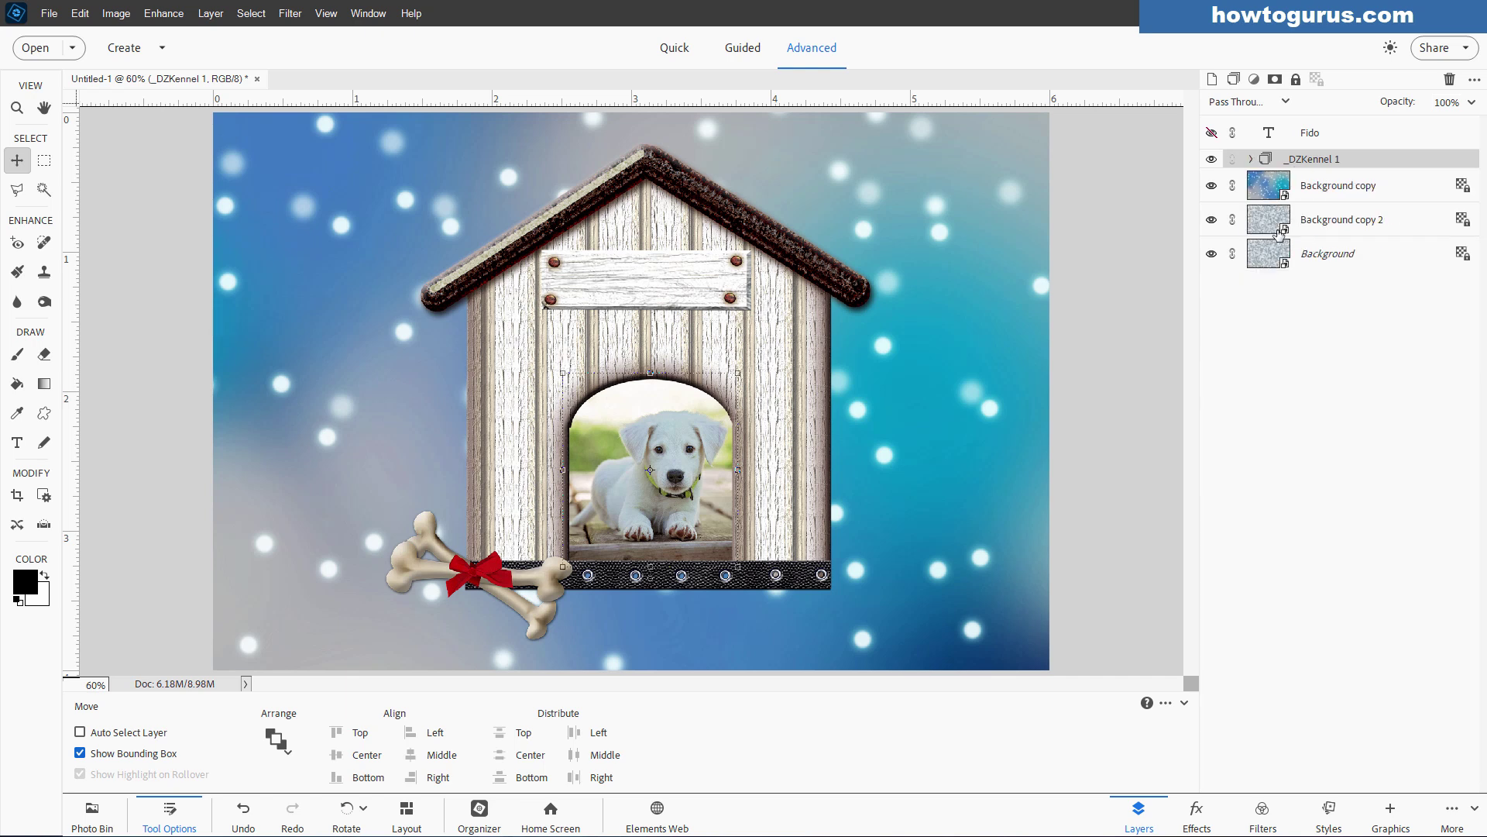
{"action": "left_click", "coordinate": [1252, 160]}
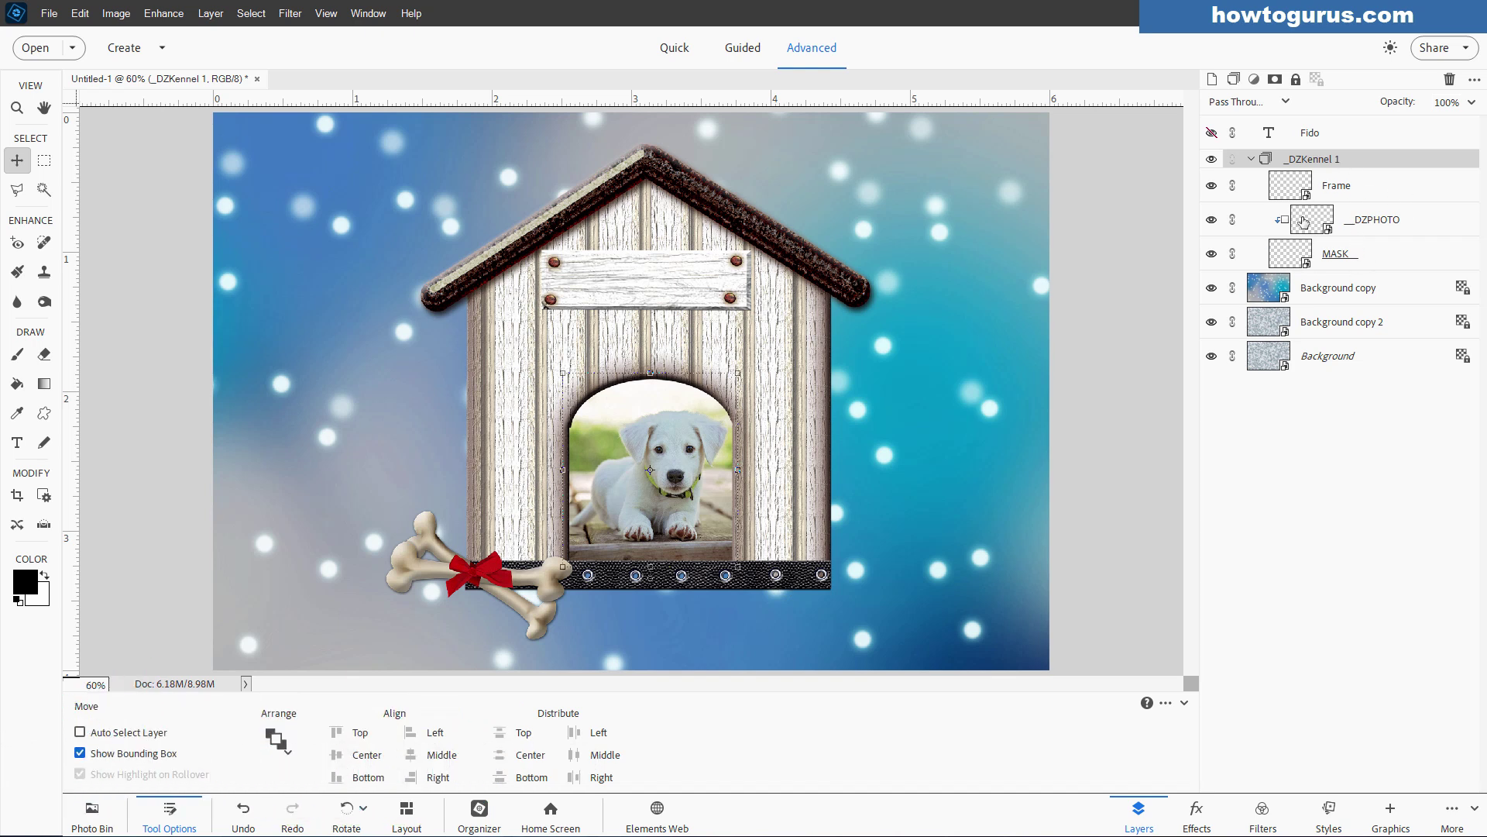
{"action": "left_click", "coordinate": [1450, 81]}
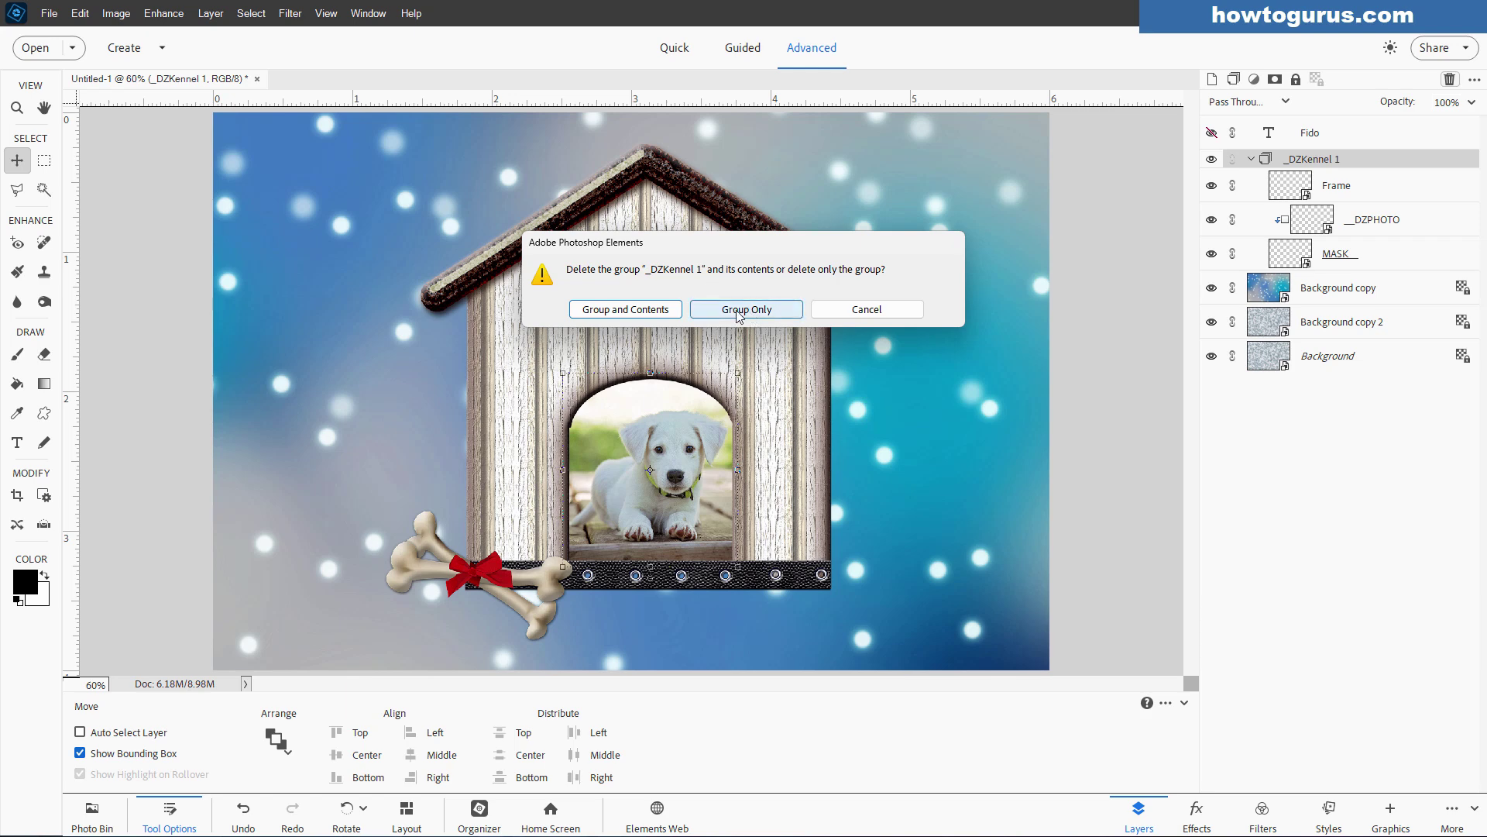
{"action": "left_click", "coordinate": [625, 309]}
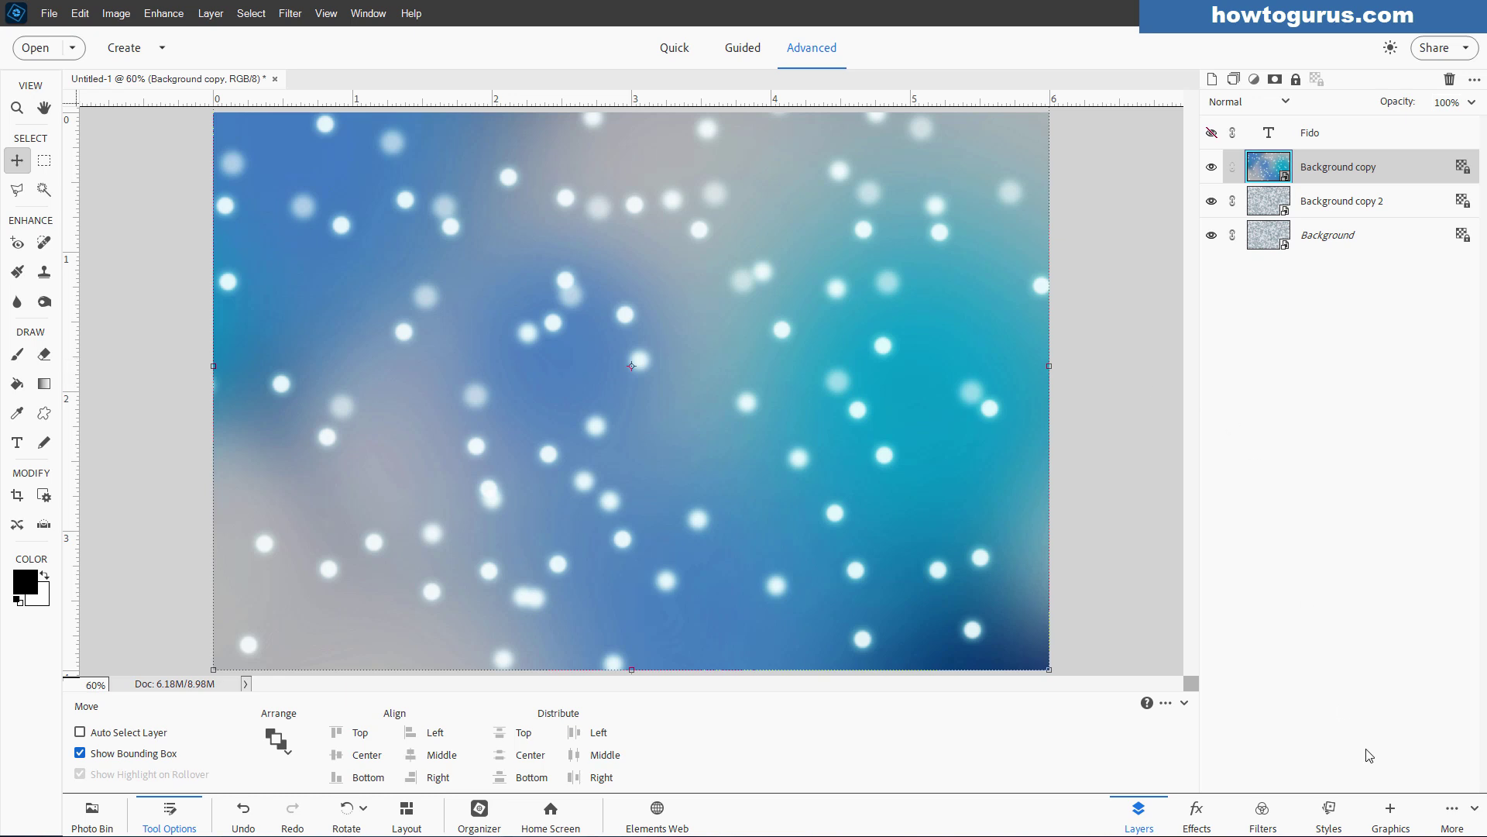
Add the Dog 01 brown frame with bone paperclip from Graphics, with the Photo Bin shown.
{"action": "left_click", "coordinate": [1392, 810]}
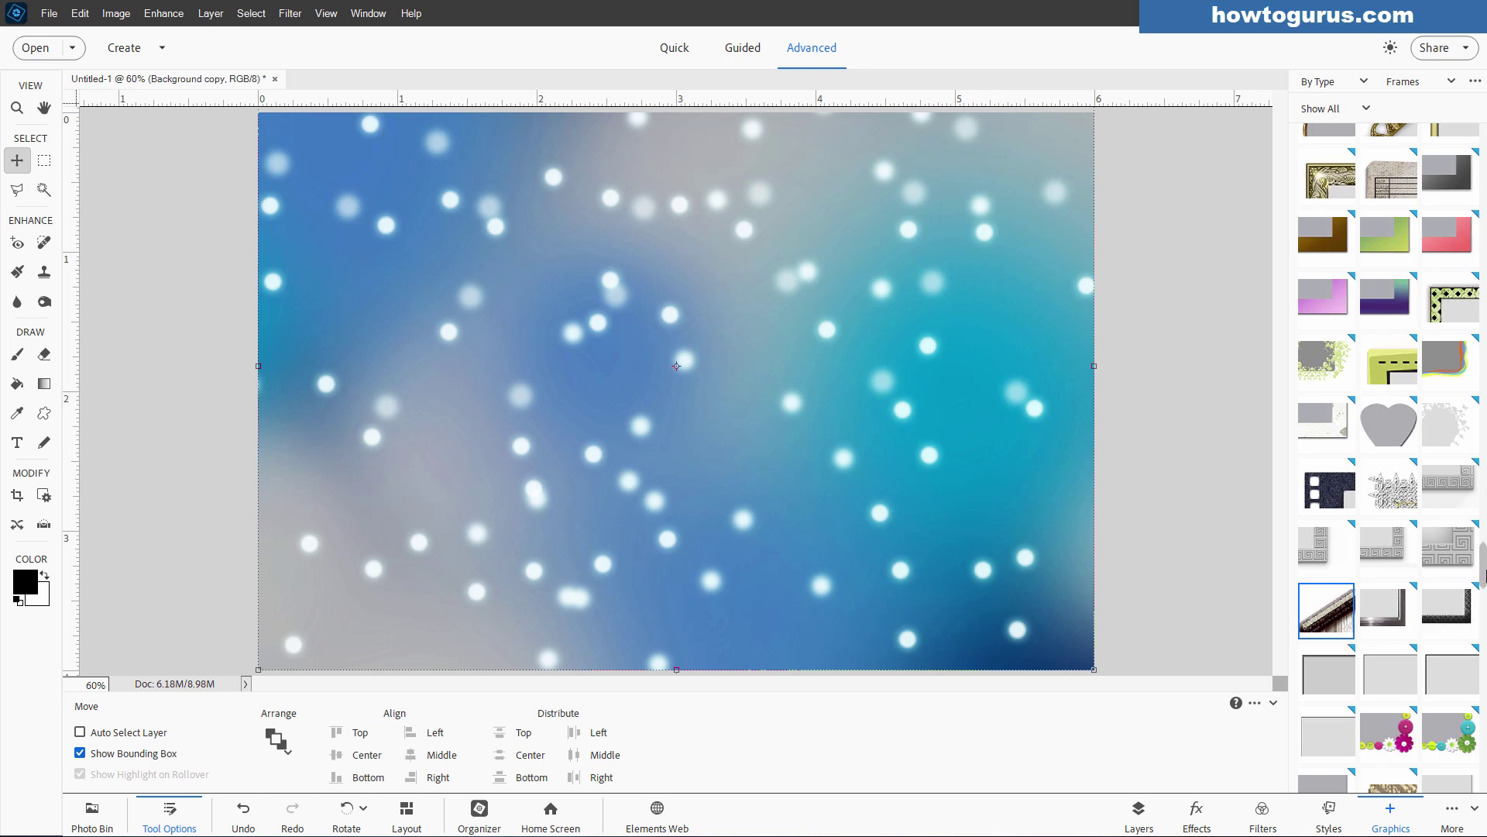
{"action": "left_click_drag", "start_coordinate": [1486, 570], "coordinate": [1484, 506]}
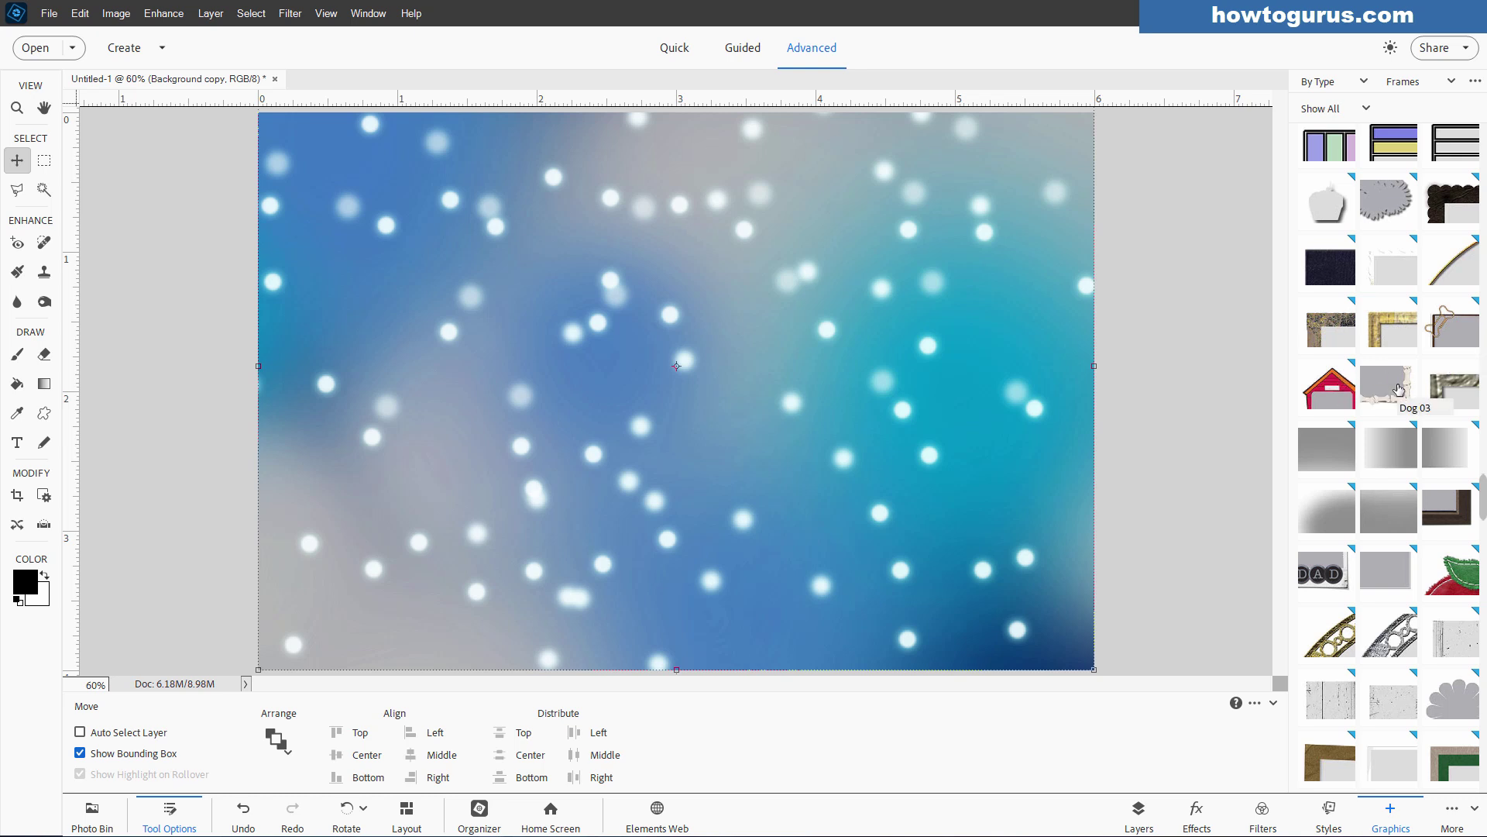
{"action": "double_click", "coordinate": [1457, 341]}
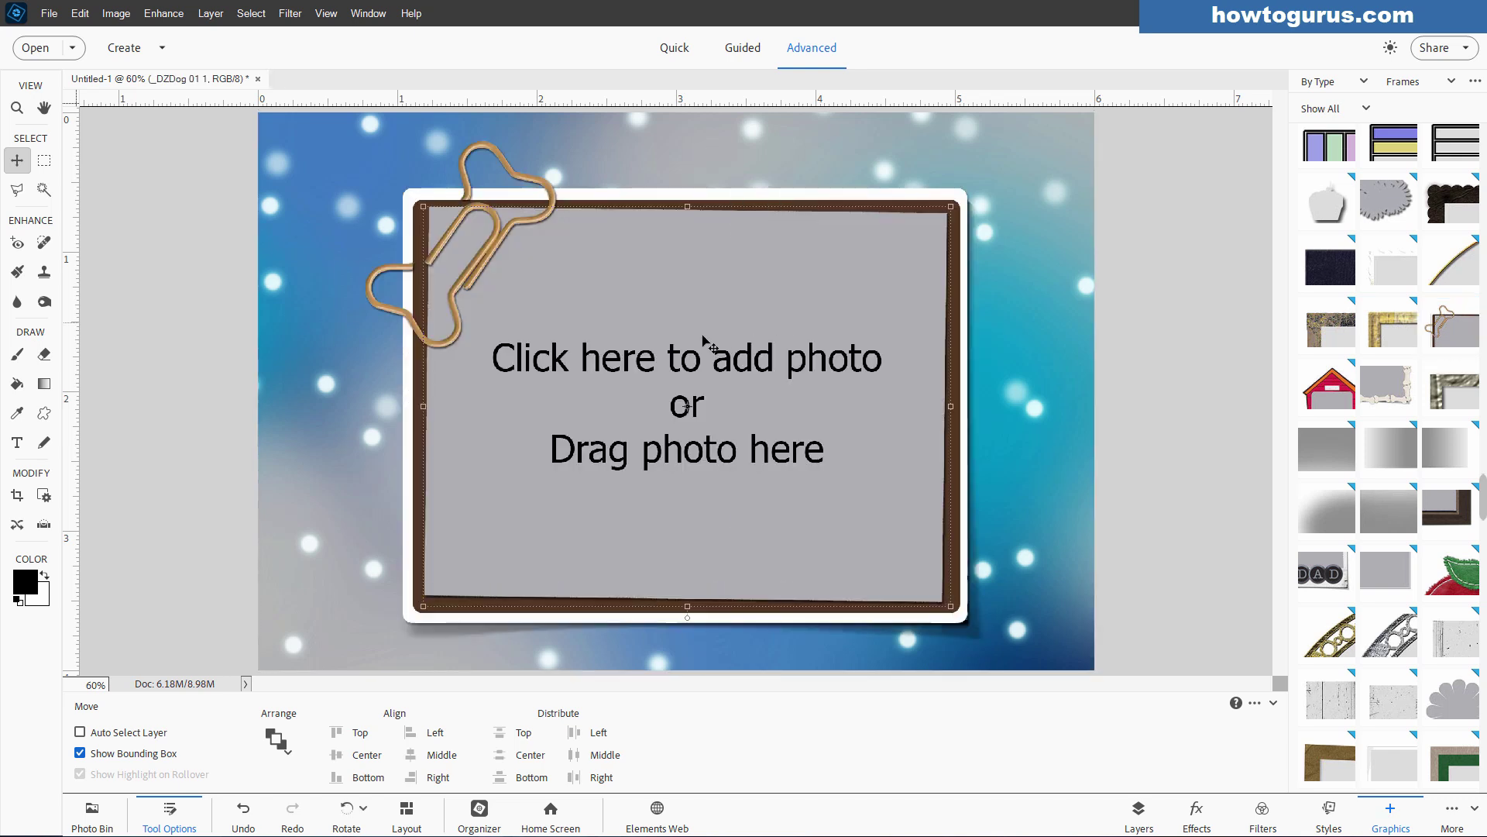
{"action": "left_click", "coordinate": [92, 813]}
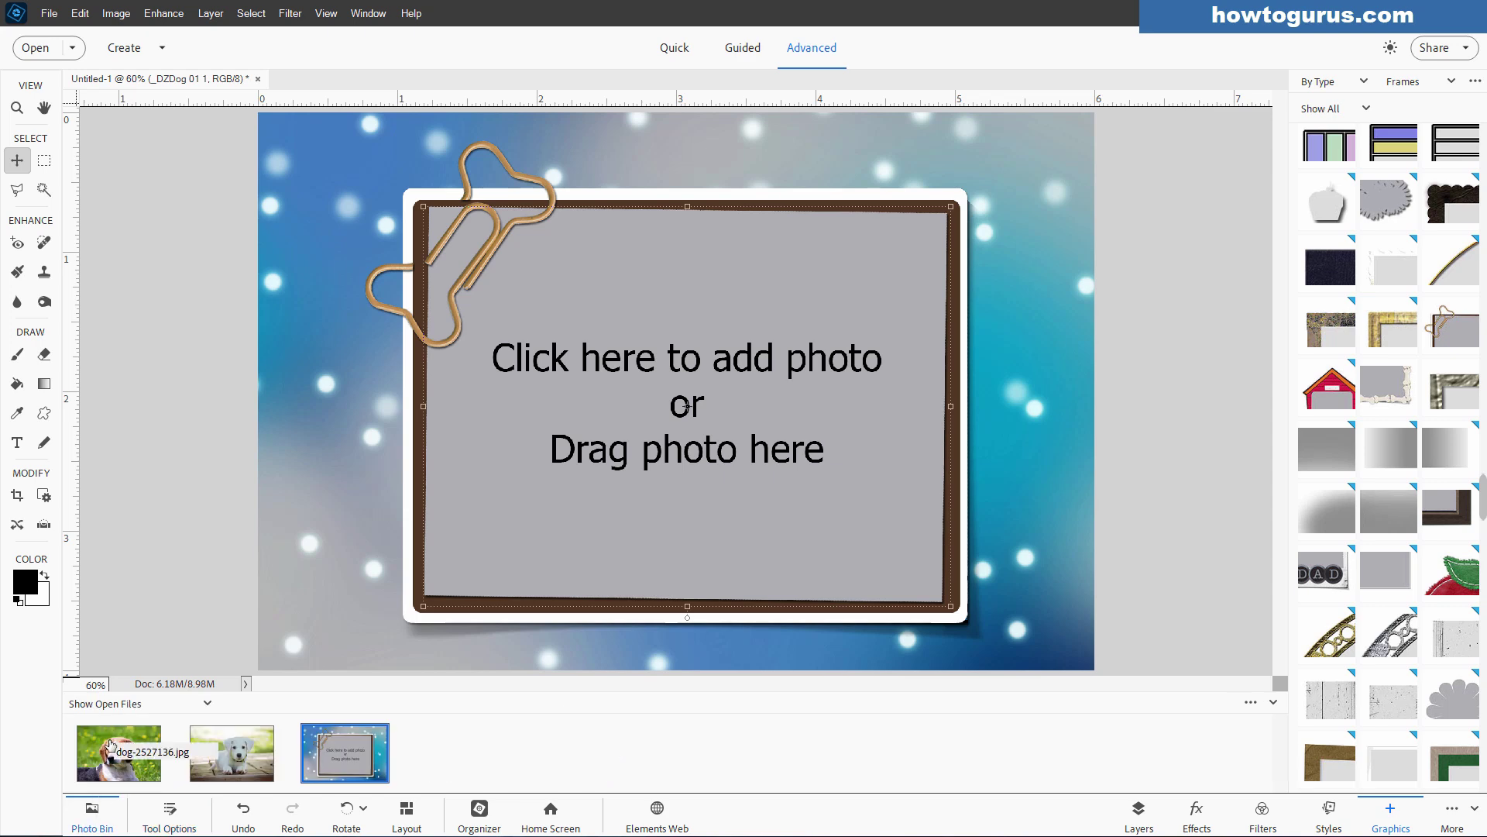
Drop the beagle photo into the frame, reposition it and enlarge it to 112.51%.
{"action": "left_click_drag", "start_coordinate": [120, 749], "coordinate": [622, 438]}
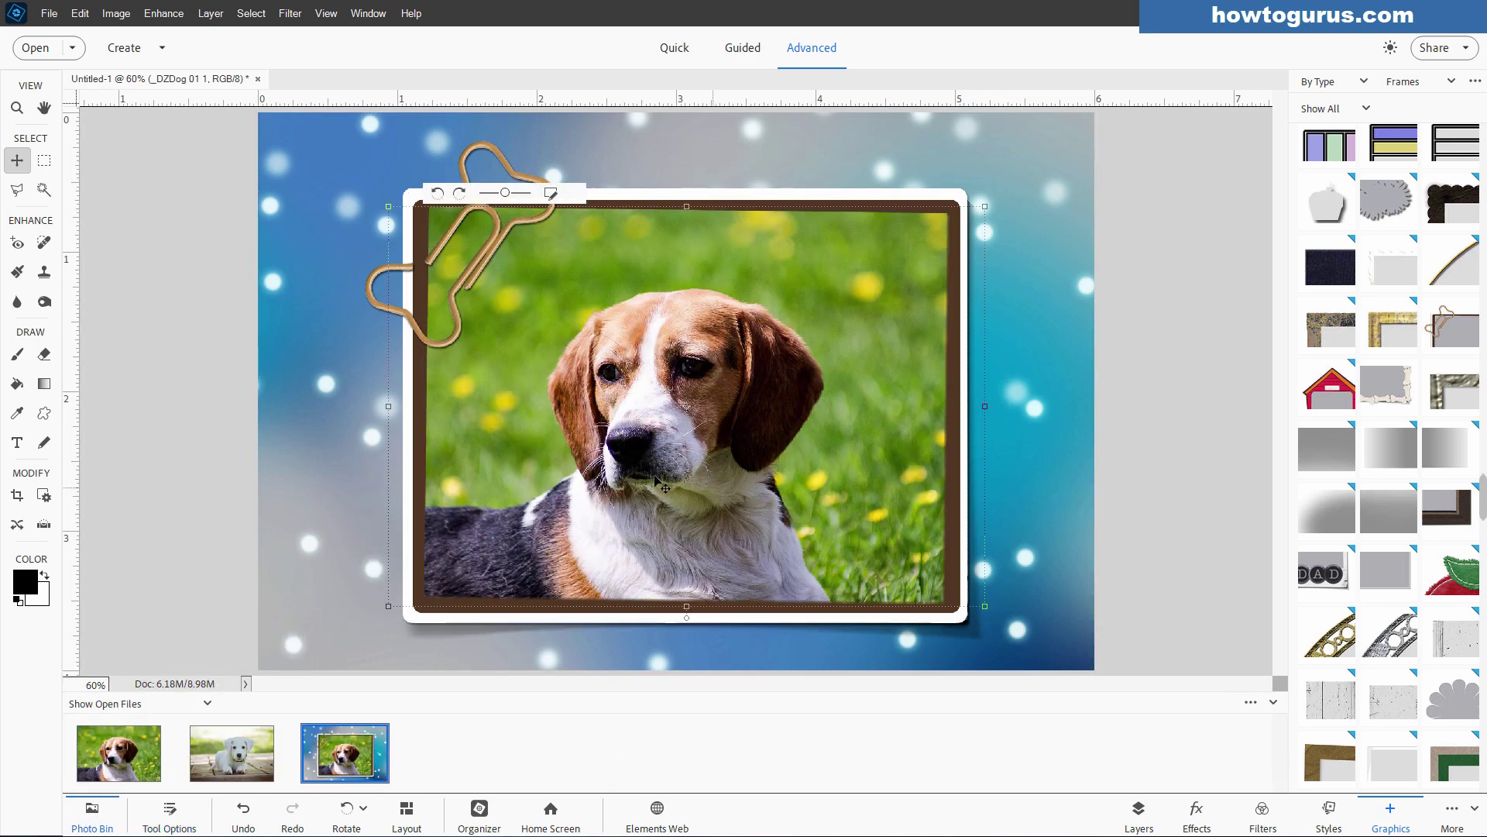
{"action": "left_click_drag", "start_coordinate": [653, 484], "coordinate": [492, 422]}
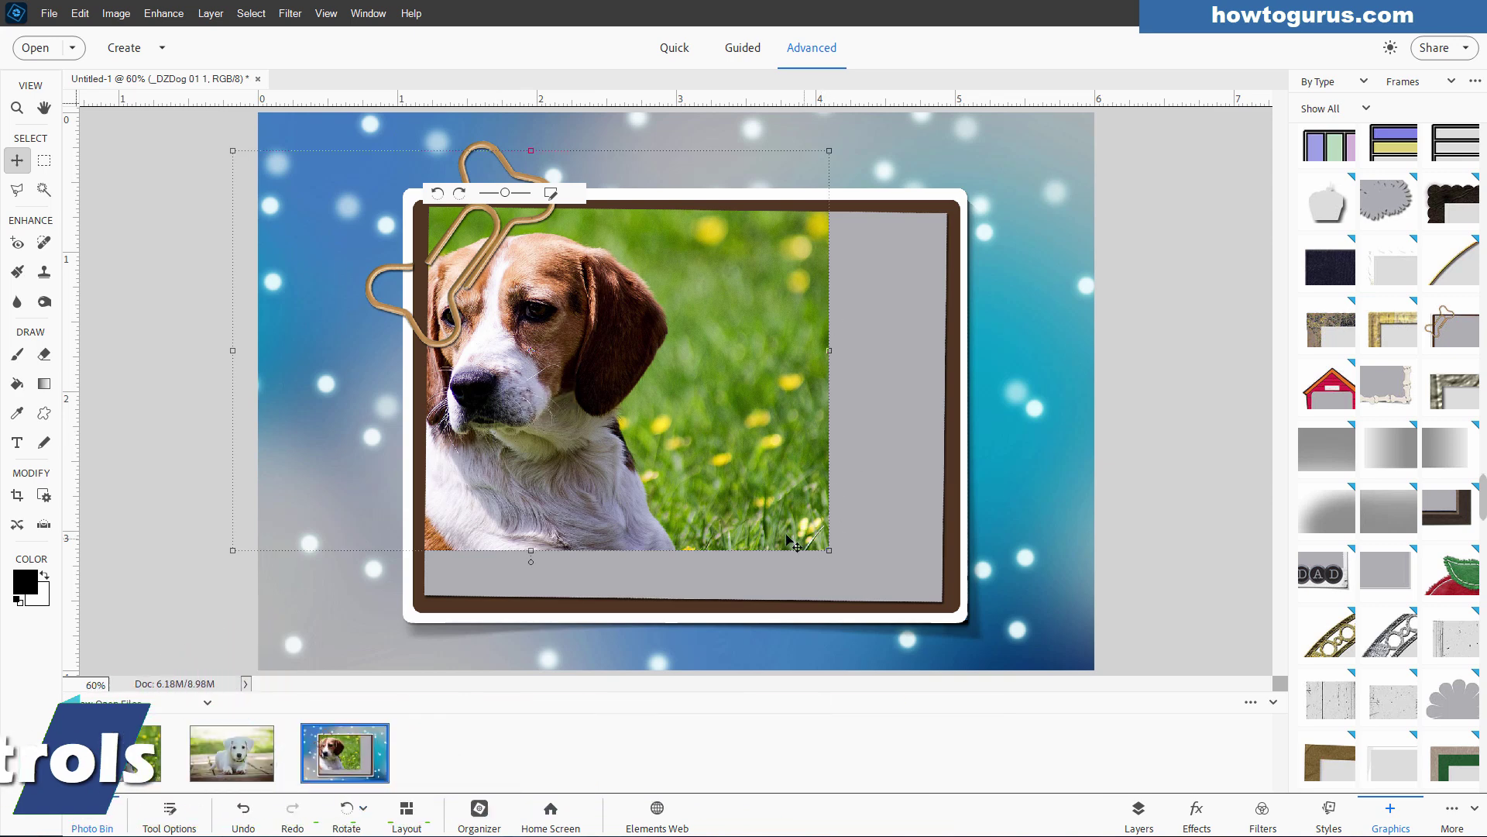
{"action": "left_click_drag", "start_coordinate": [611, 399], "coordinate": [751, 442]}
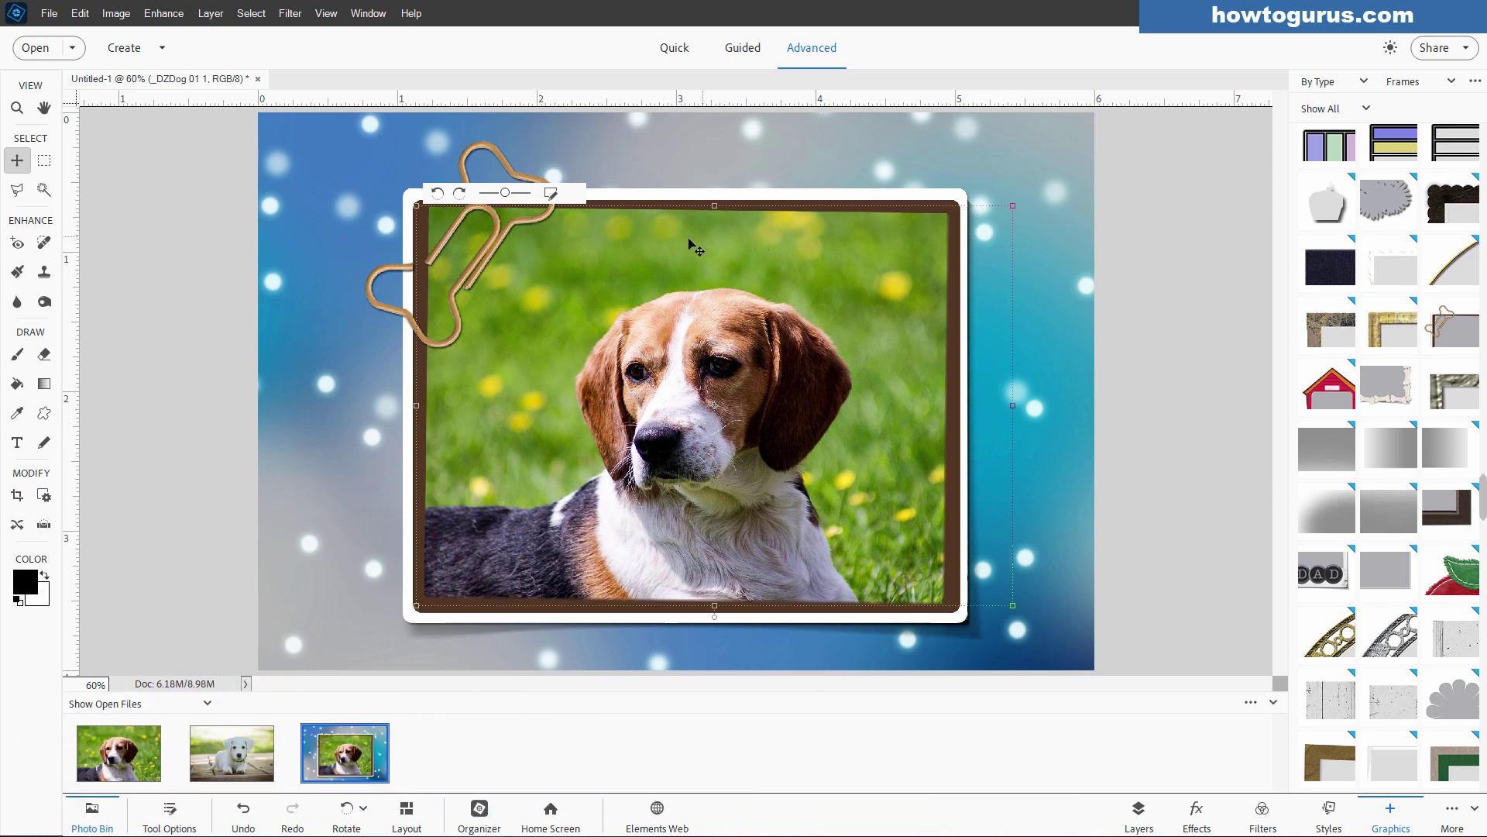
{"action": "left_click_drag", "start_coordinate": [509, 199], "coordinate": [510, 197]}
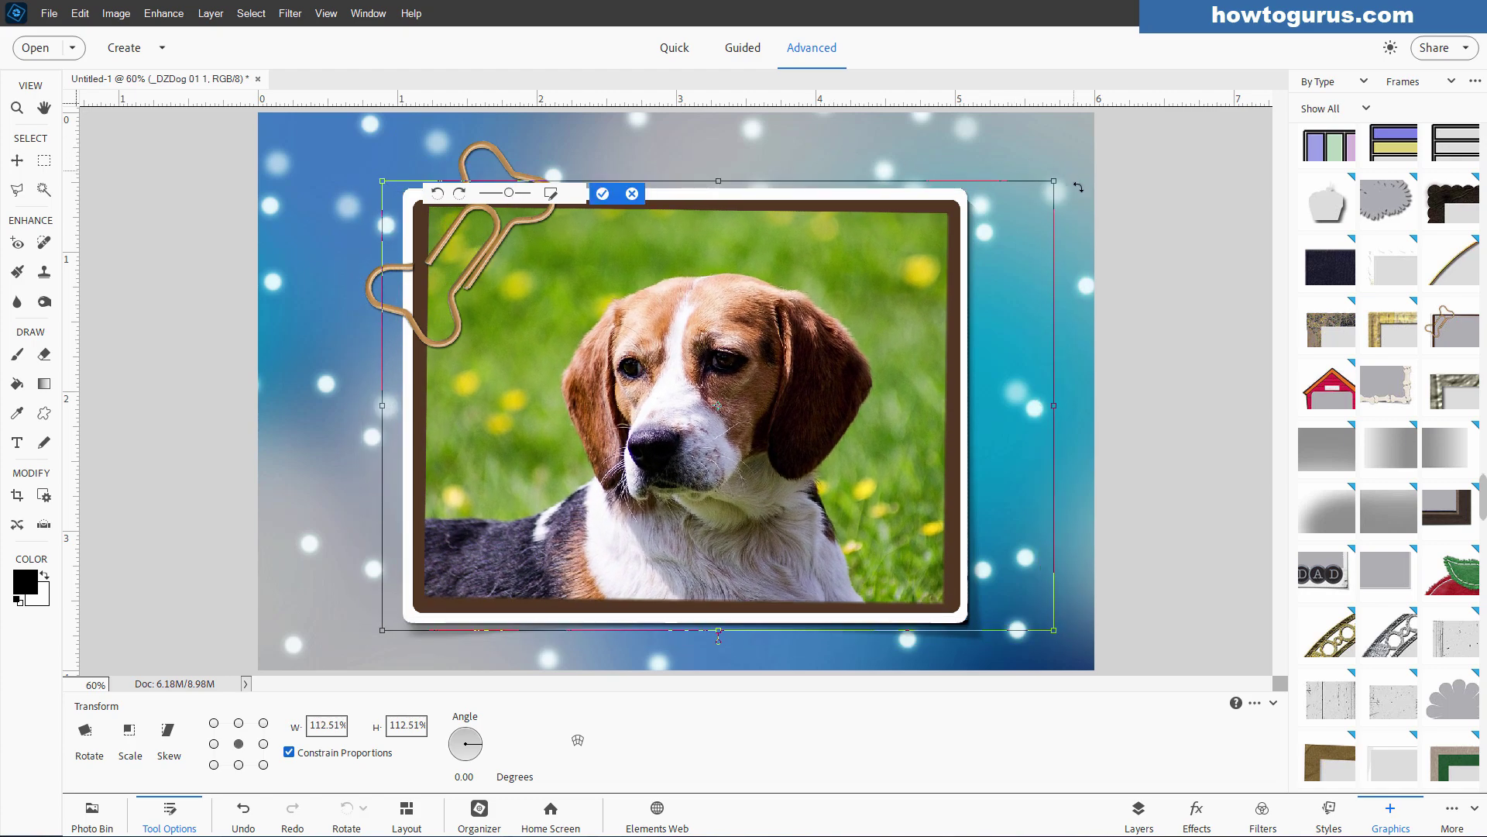
{"action": "left_click", "coordinate": [460, 194]}
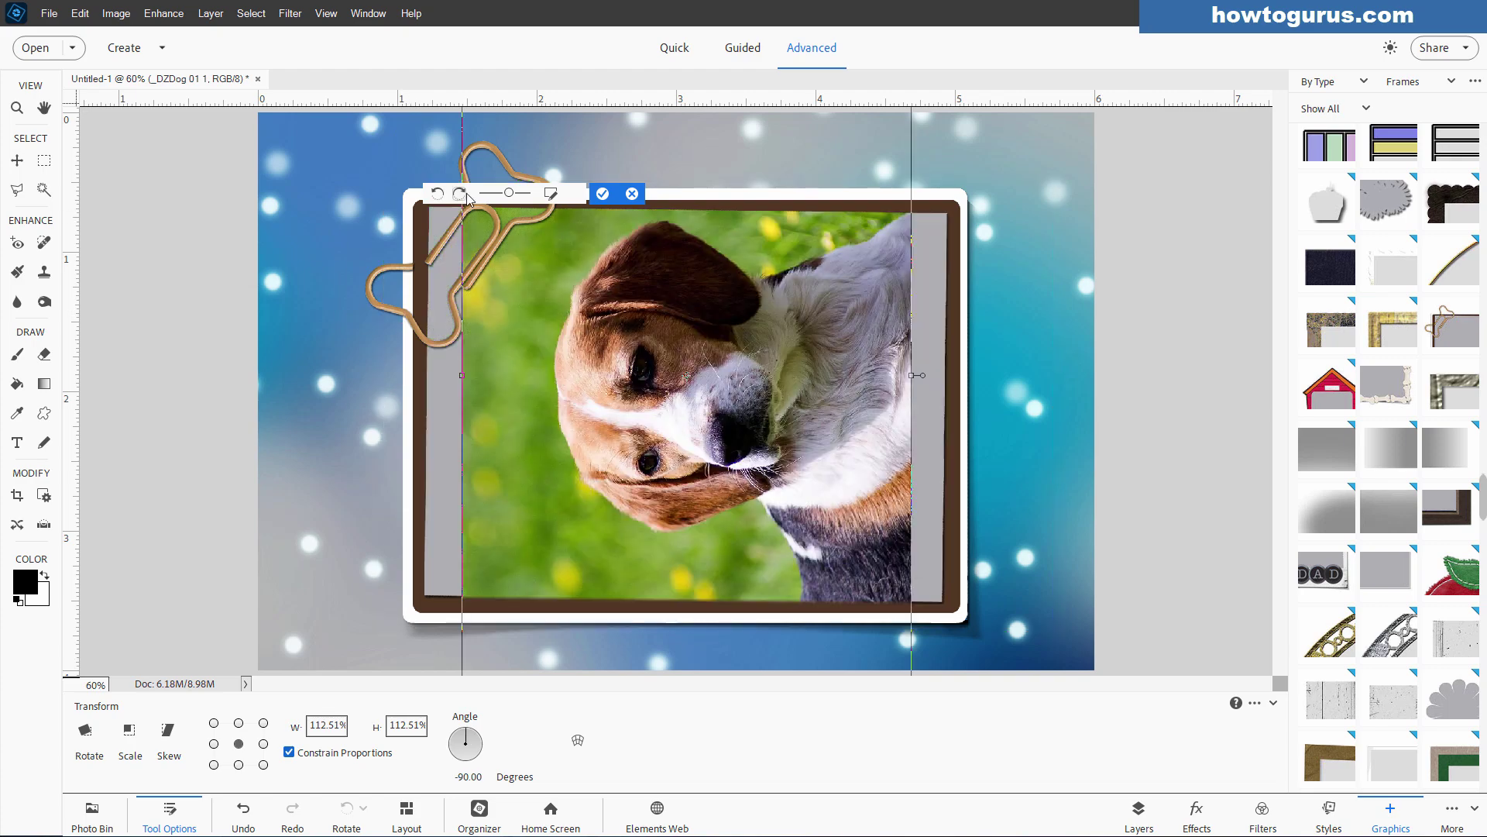
{"action": "left_click", "coordinate": [461, 195]}
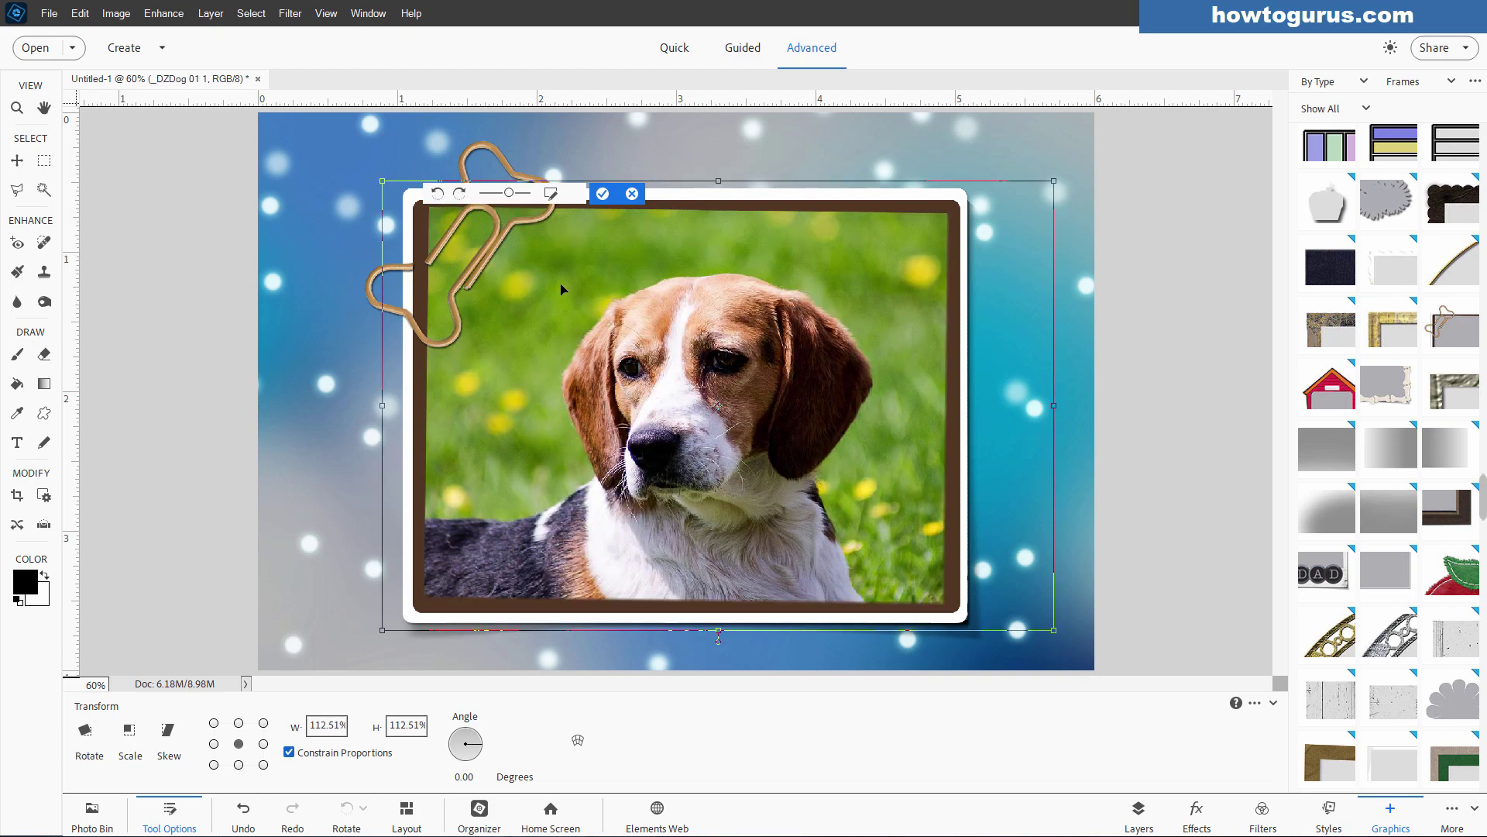
Replace the frame's photo with dog-1224267_1920.jpg.
{"action": "left_click", "coordinate": [552, 194]}
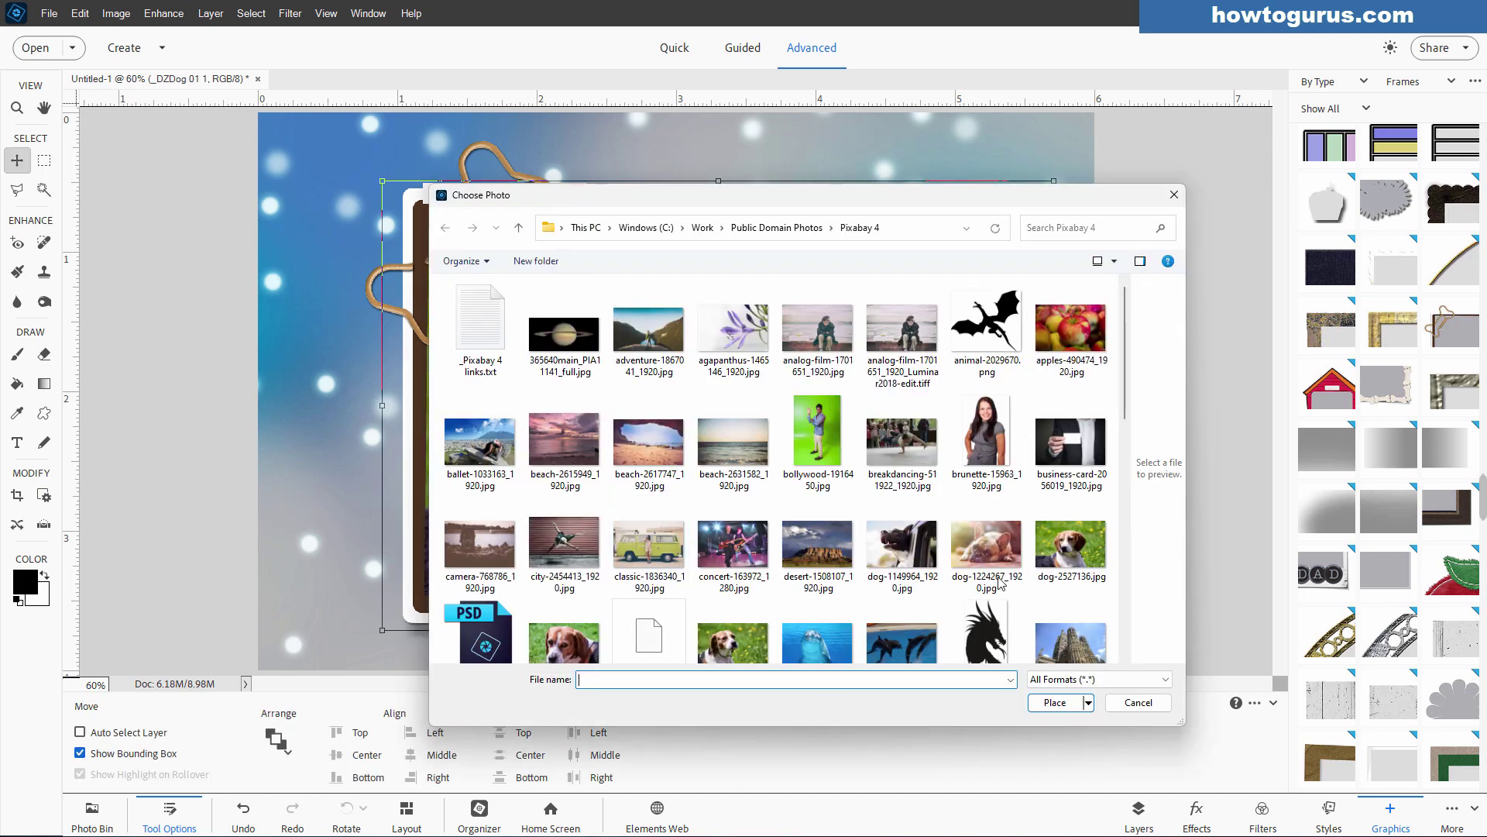
{"action": "left_click", "coordinate": [986, 546]}
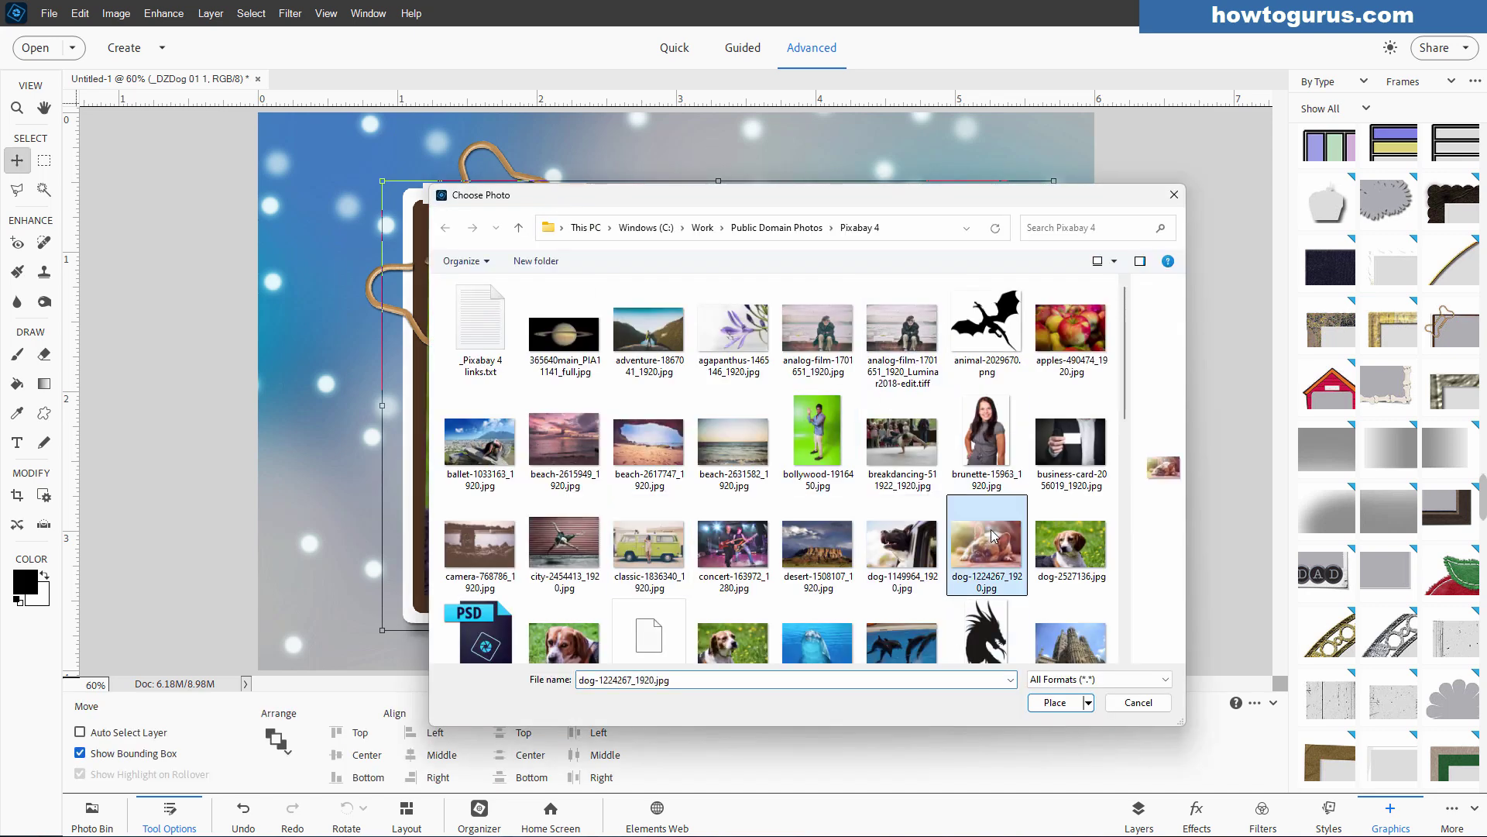
{"action": "left_click", "coordinate": [1052, 703]}
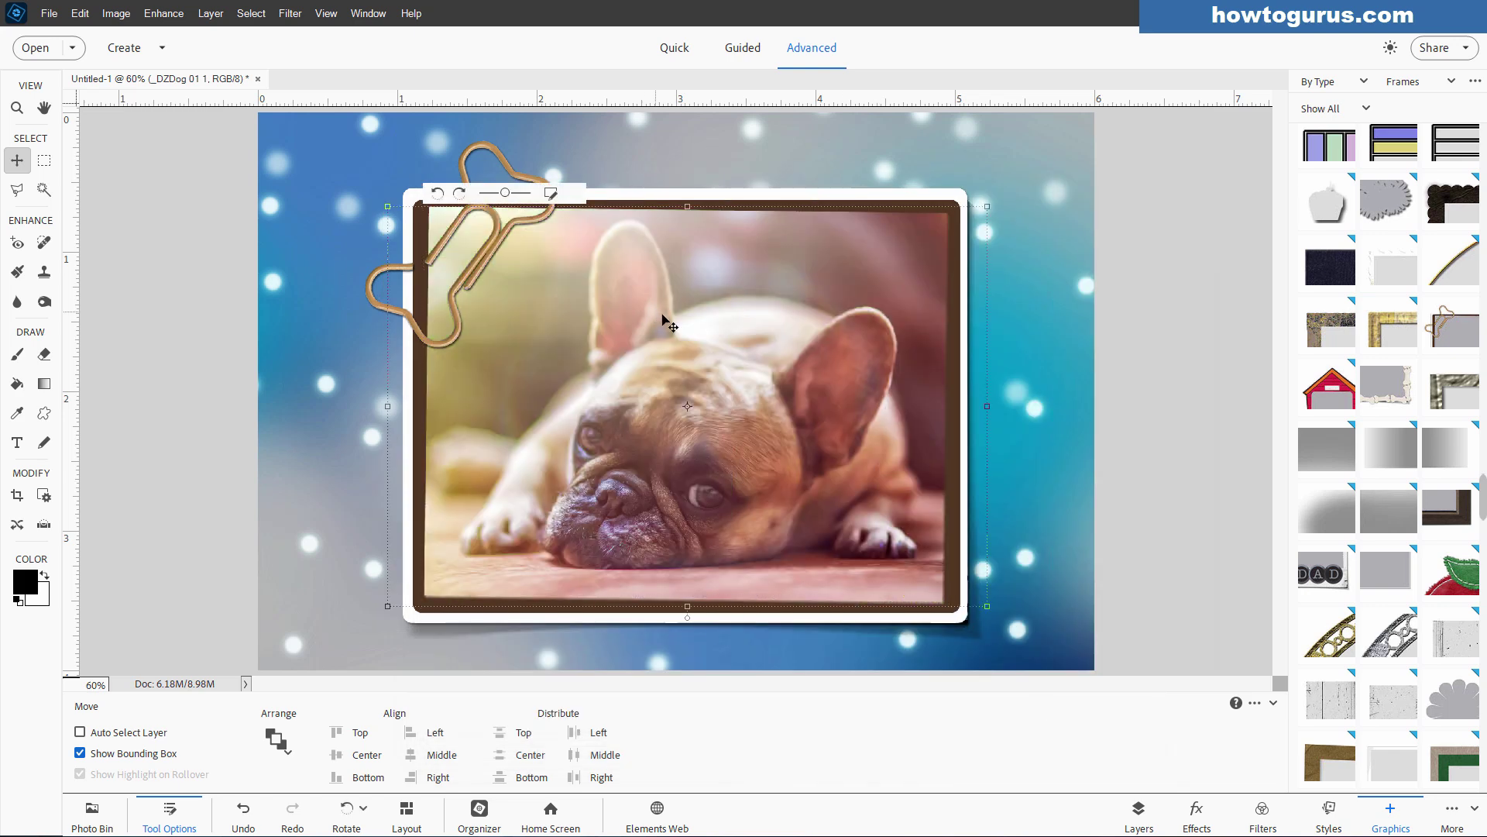
Collapse and hide the _DZDog 01 1 group in the Layers panel.
{"action": "key", "text": "F11"}
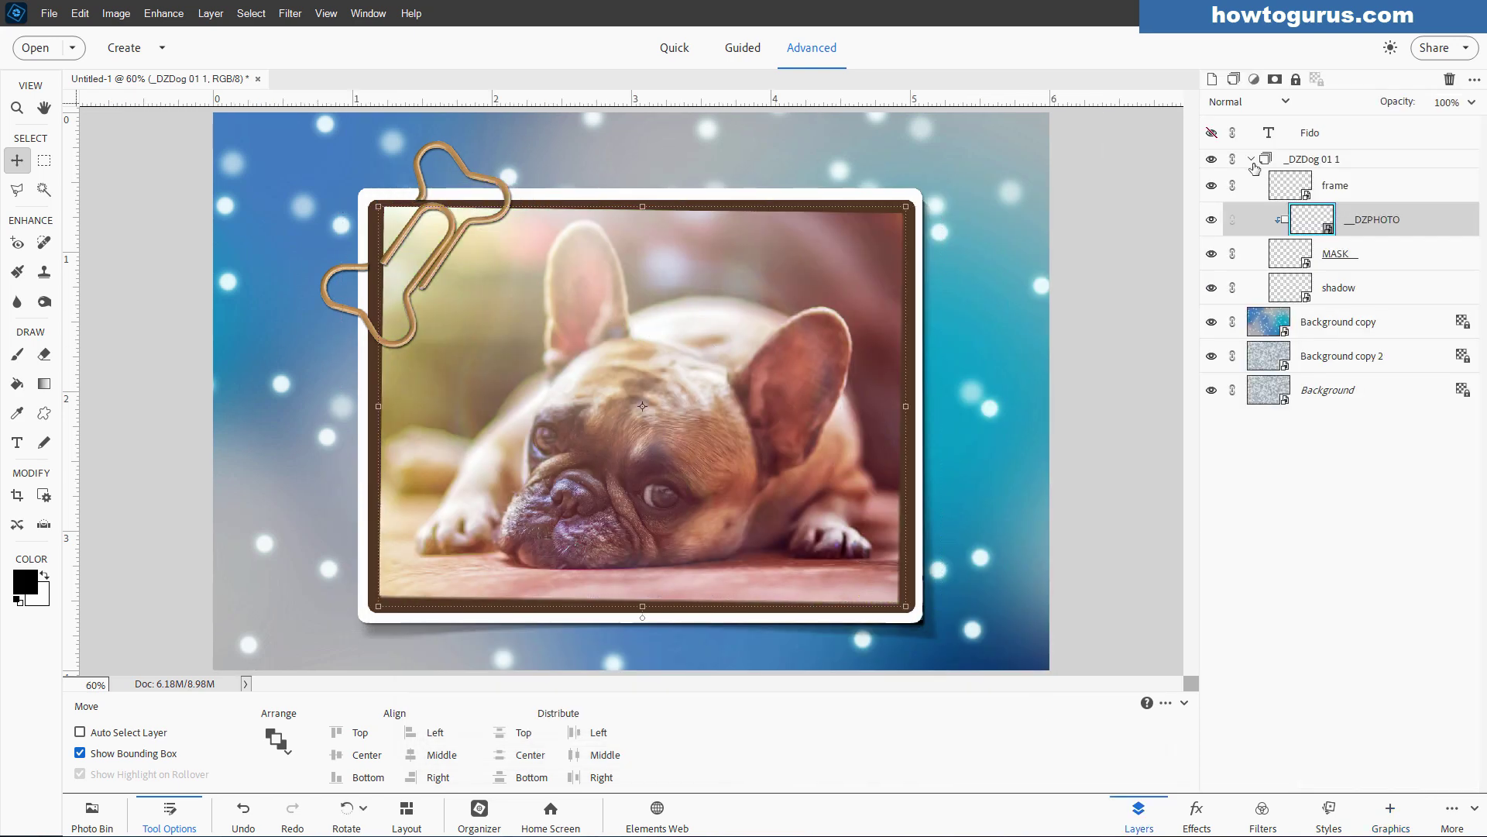
{"action": "left_click", "coordinate": [1250, 159]}
{"action": "left_click", "coordinate": [1211, 158]}
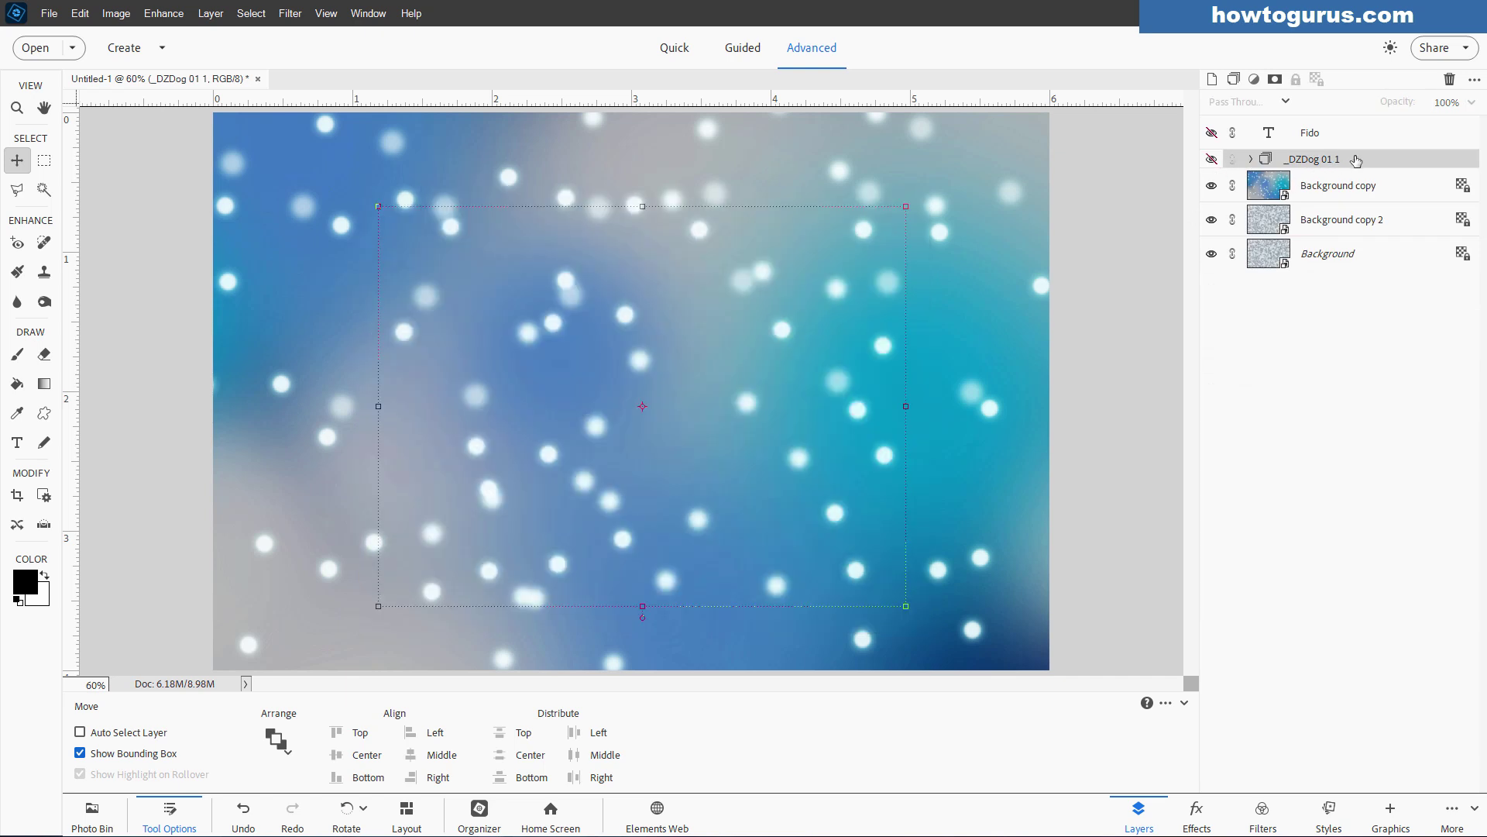
Add the red Dog 02 doghouse frame and move it on the canvas.
{"action": "left_click", "coordinate": [1390, 813]}
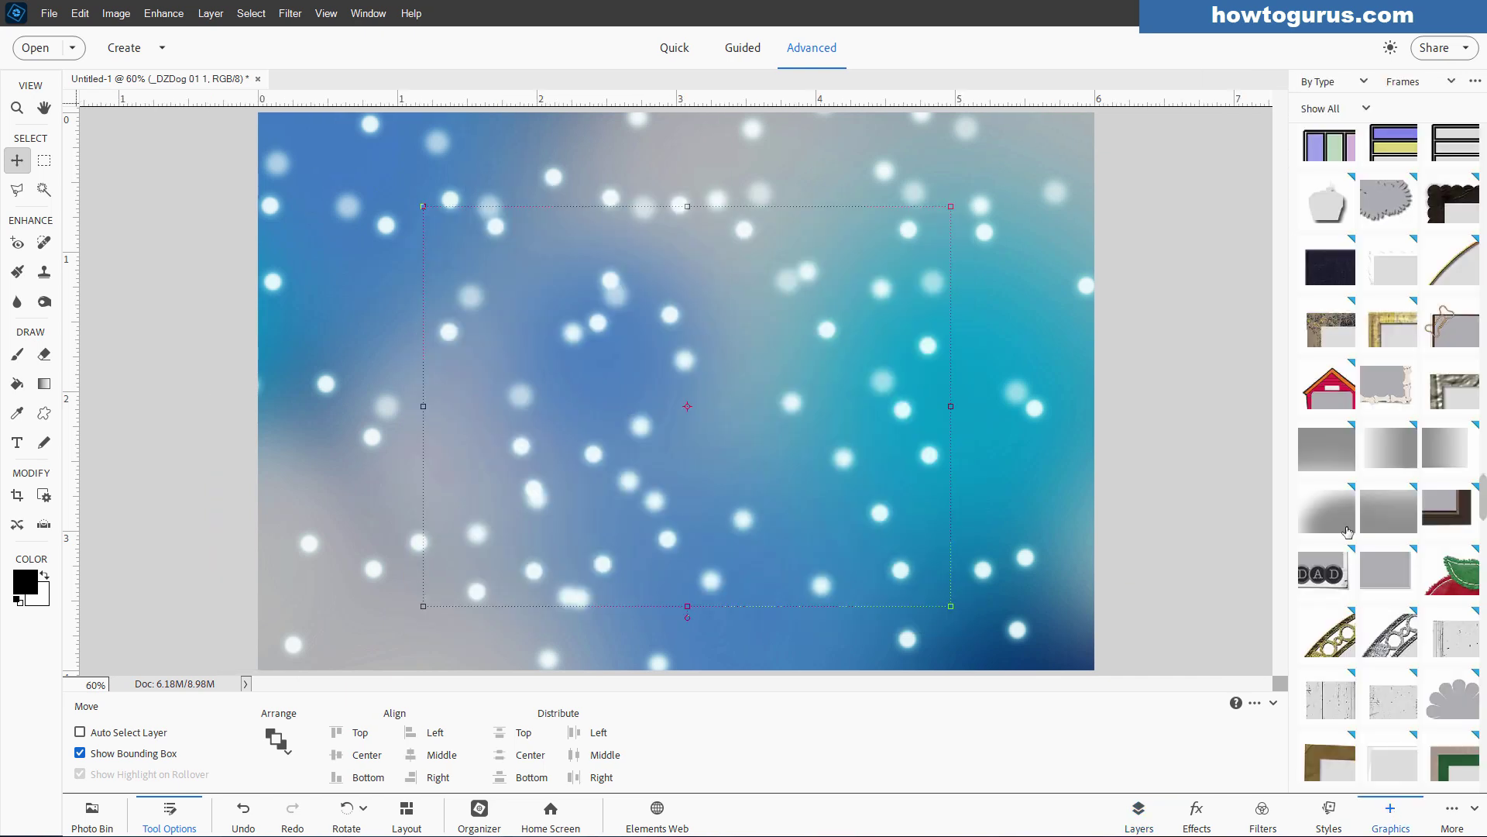
{"action": "double_click", "coordinate": [1326, 387]}
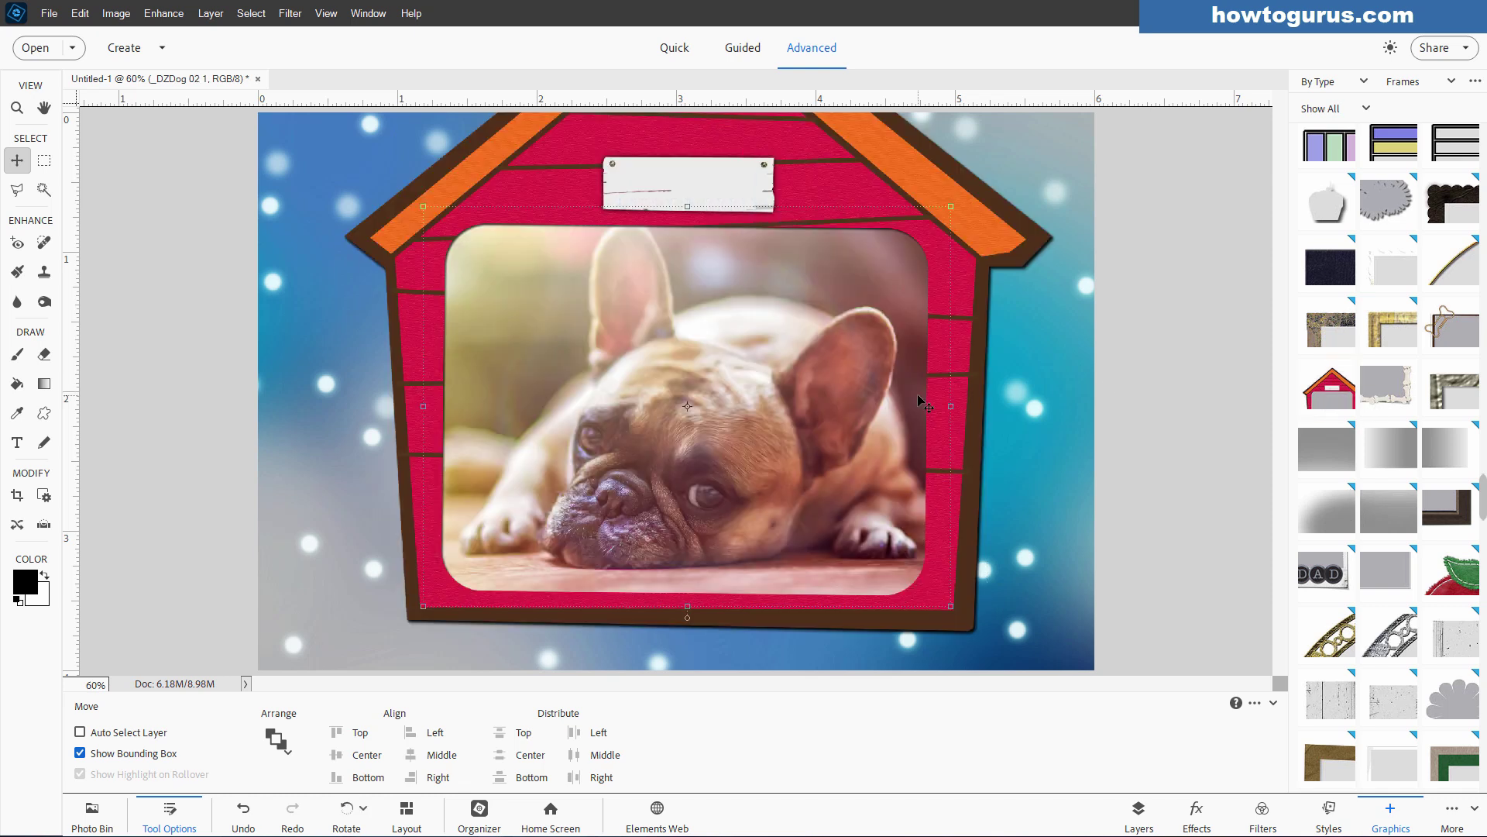
{"action": "left_click_drag", "start_coordinate": [802, 420], "coordinate": [678, 165]}
Scale the doghouse frame group to 71.26%, commit, and nudge it slightly up.
{"action": "left_click", "coordinate": [1138, 813]}
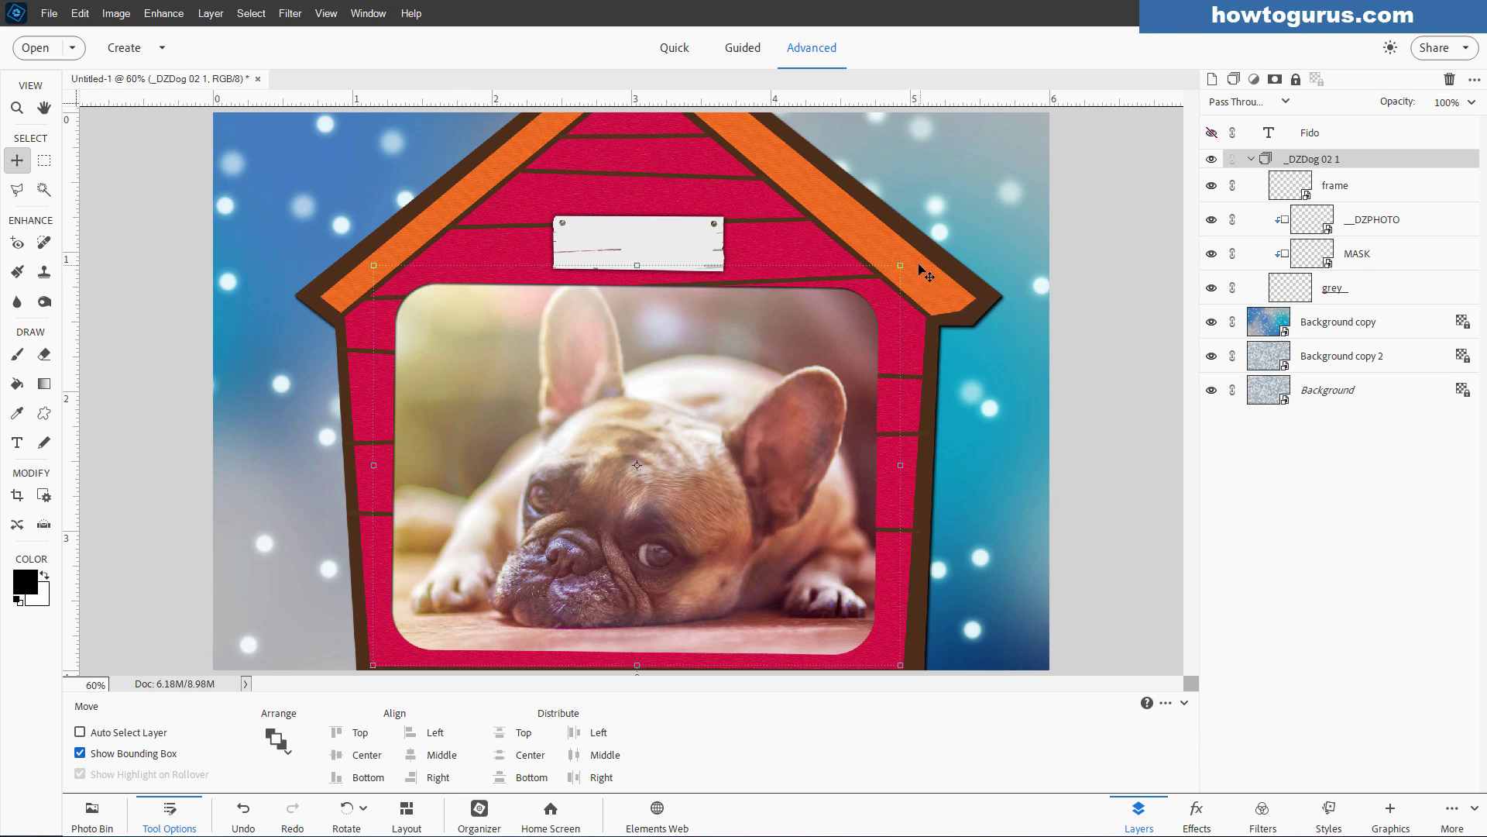
{"action": "left_click_drag", "start_coordinate": [901, 266], "coordinate": [767, 365]}
{"action": "left_click_drag", "start_coordinate": [720, 463], "coordinate": [812, 410]}
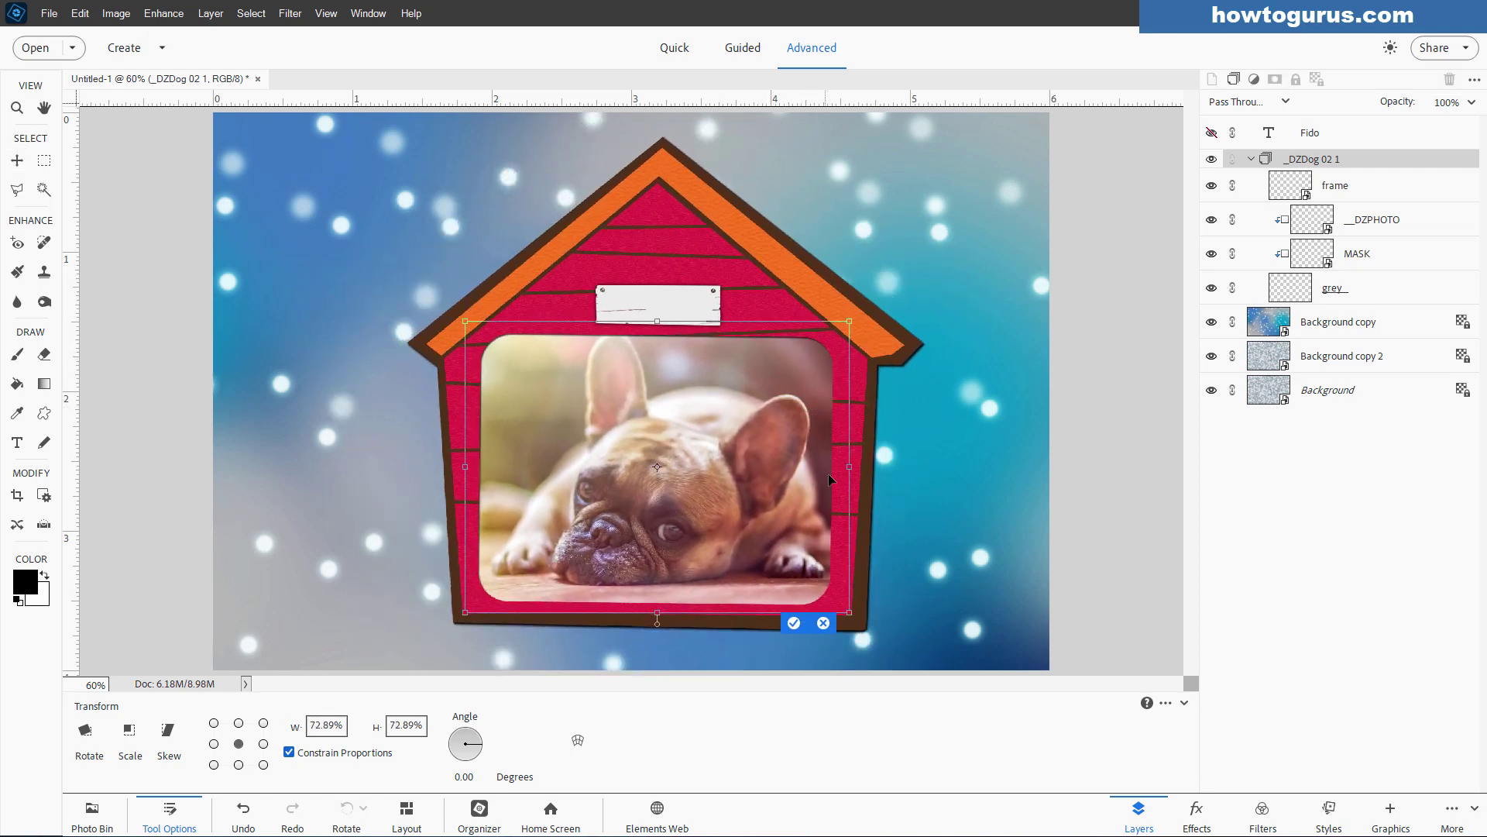
{"action": "mouse_move", "coordinate": [464, 319]}
{"action": "left_mouse_down"}
{"action": "mouse_move", "coordinate": [499, 364]}
{"action": "mouse_move", "coordinate": [433, 309]}
{"action": "mouse_move", "coordinate": [465, 348]}
{"action": "mouse_move", "coordinate": [447, 333]}
{"action": "left_mouse_up"}
{"action": "left_click_drag", "start_coordinate": [598, 439], "coordinate": [579, 431]}
{"action": "left_click", "coordinate": [782, 620]}
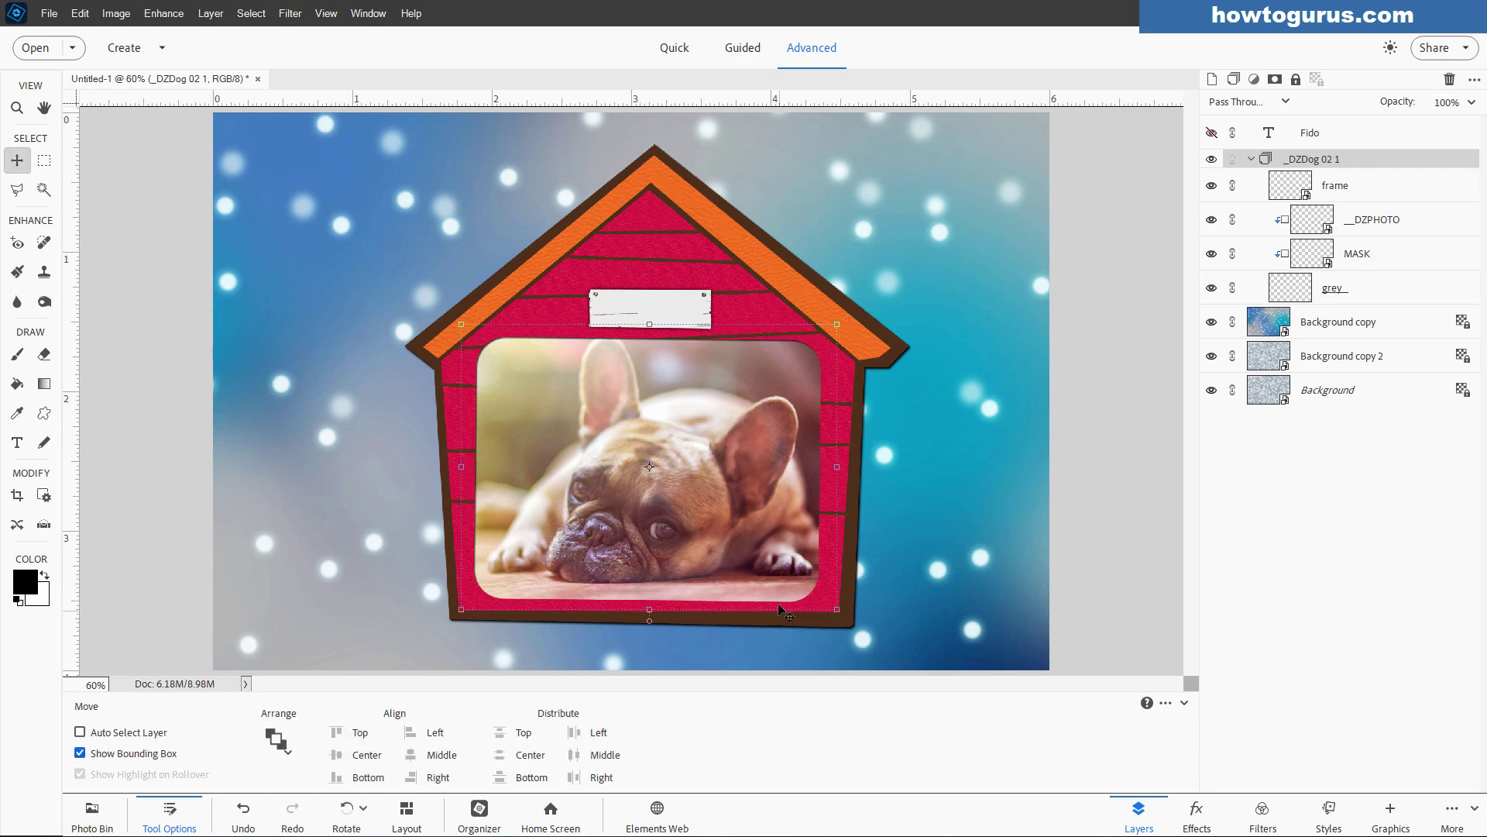
{"action": "left_click_drag", "start_coordinate": [772, 538], "coordinate": [779, 535]}
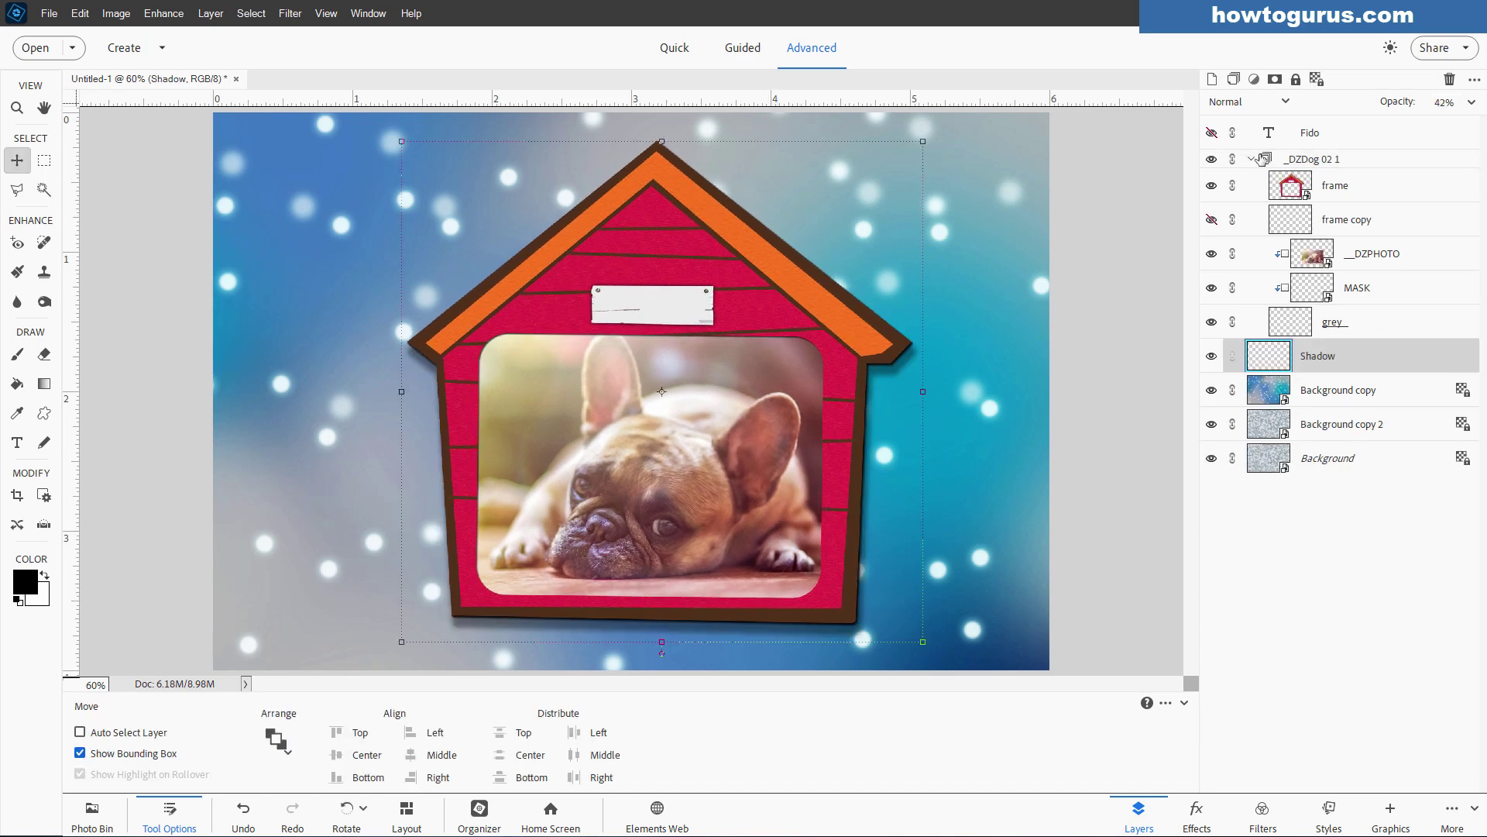
Collapse and hide the _DZDog 02 1 group with its Shadow, then select Fido.
{"action": "left_click", "coordinate": [1253, 159]}
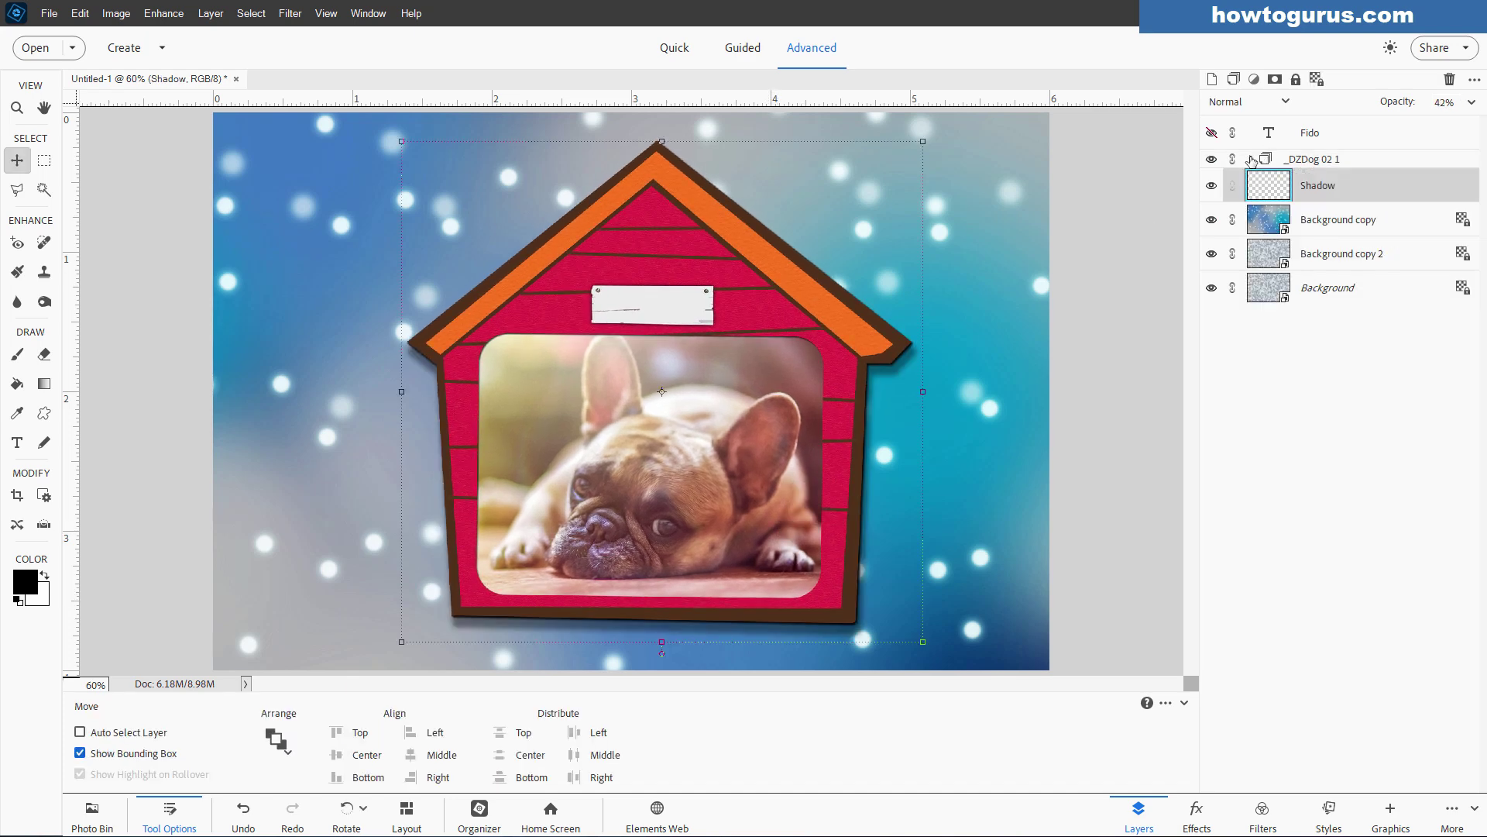
{"action": "left_click", "coordinate": [1211, 159]}
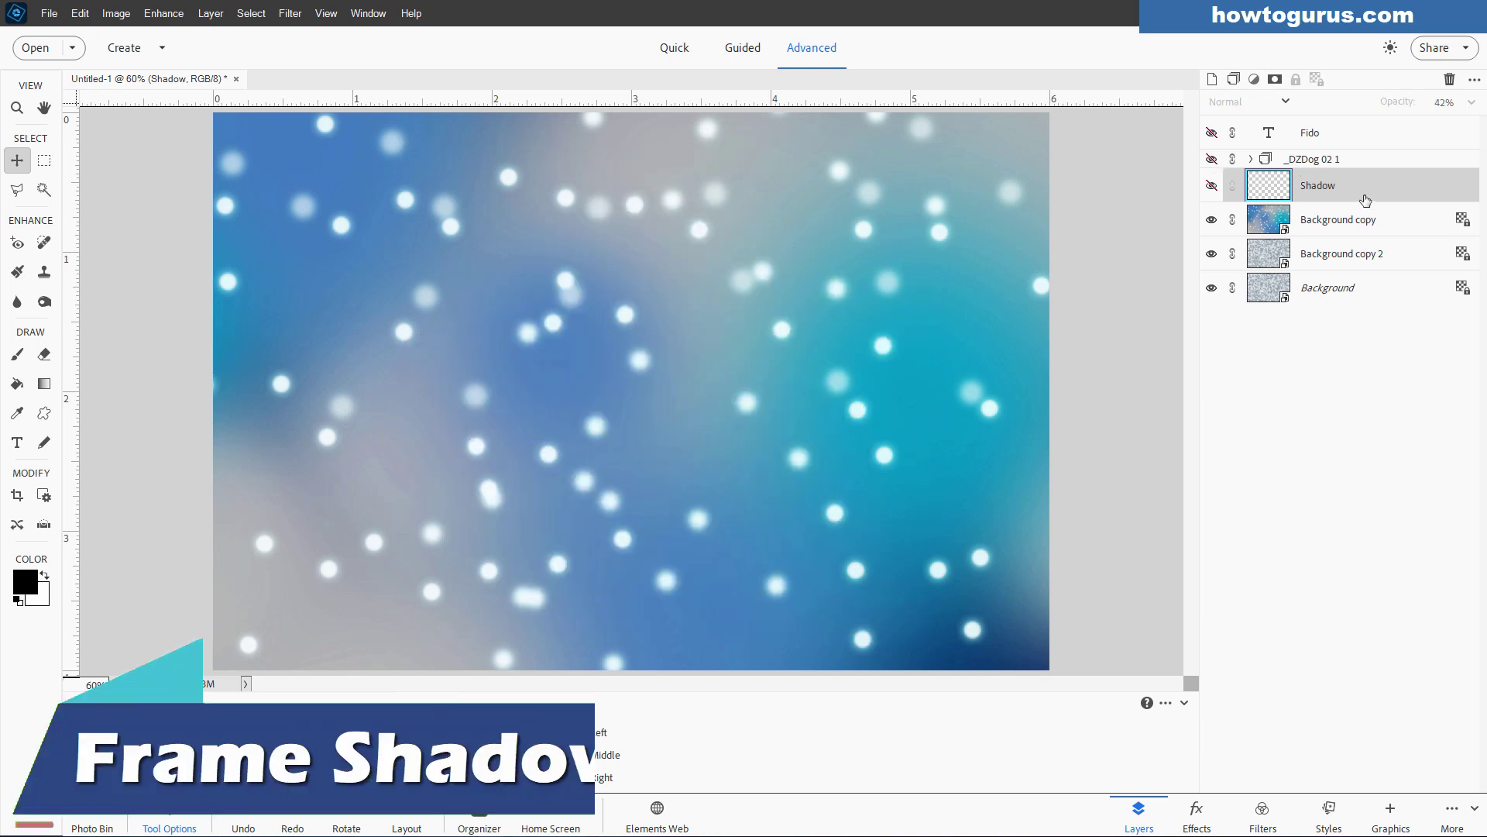
{"action": "left_click", "coordinate": [1352, 132]}
Add the bone-border frame from Graphics and show the Photo Bin.
{"action": "left_click", "coordinate": [1391, 813]}
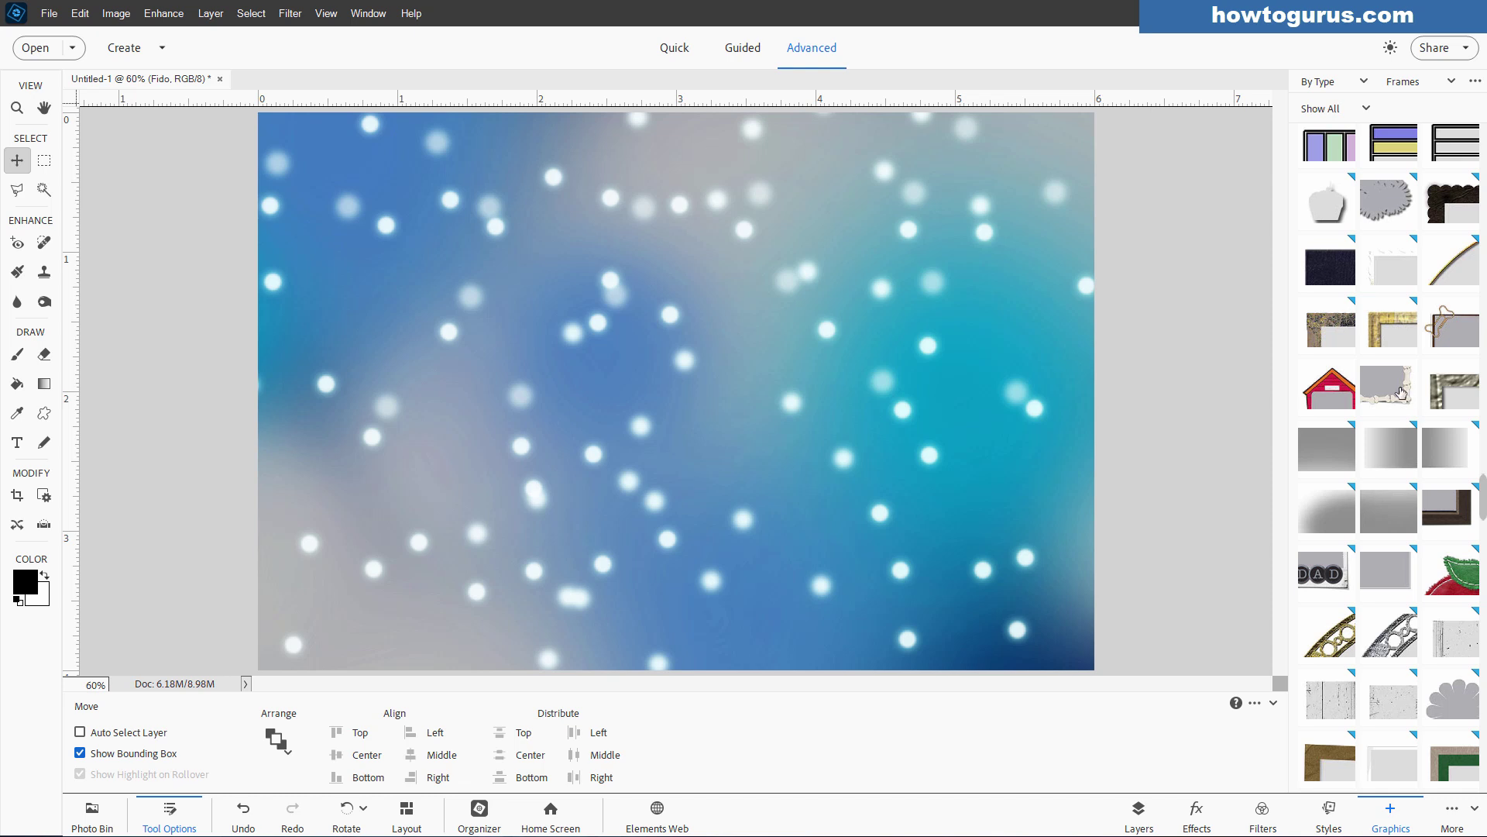
{"action": "double_click", "coordinate": [1394, 395]}
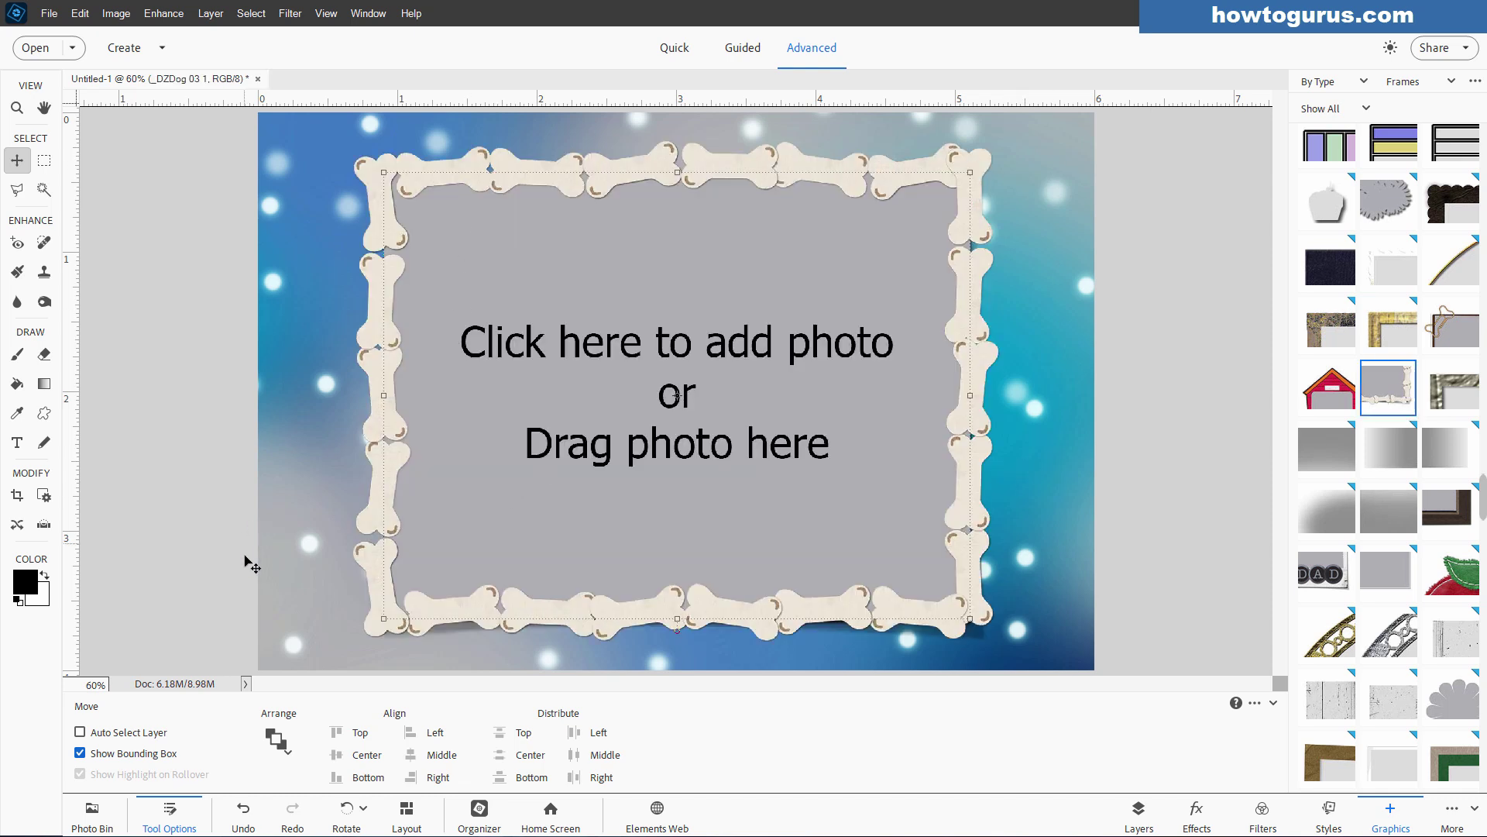
{"action": "left_click", "coordinate": [91, 812]}
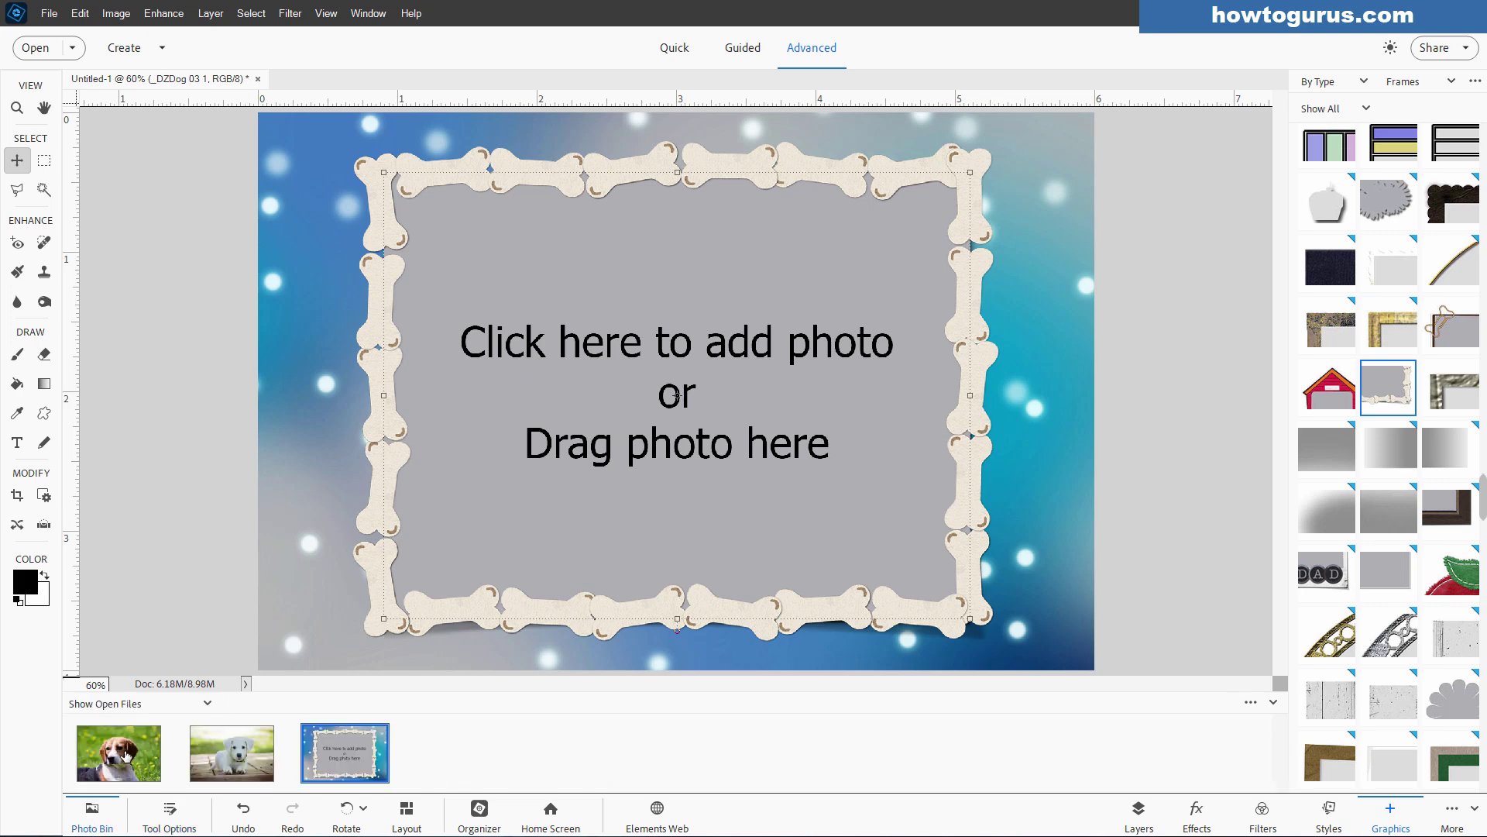
Place the beagle photo into the bone frame's placeholder.
{"action": "left_click_drag", "start_coordinate": [122, 756], "coordinate": [581, 472]}
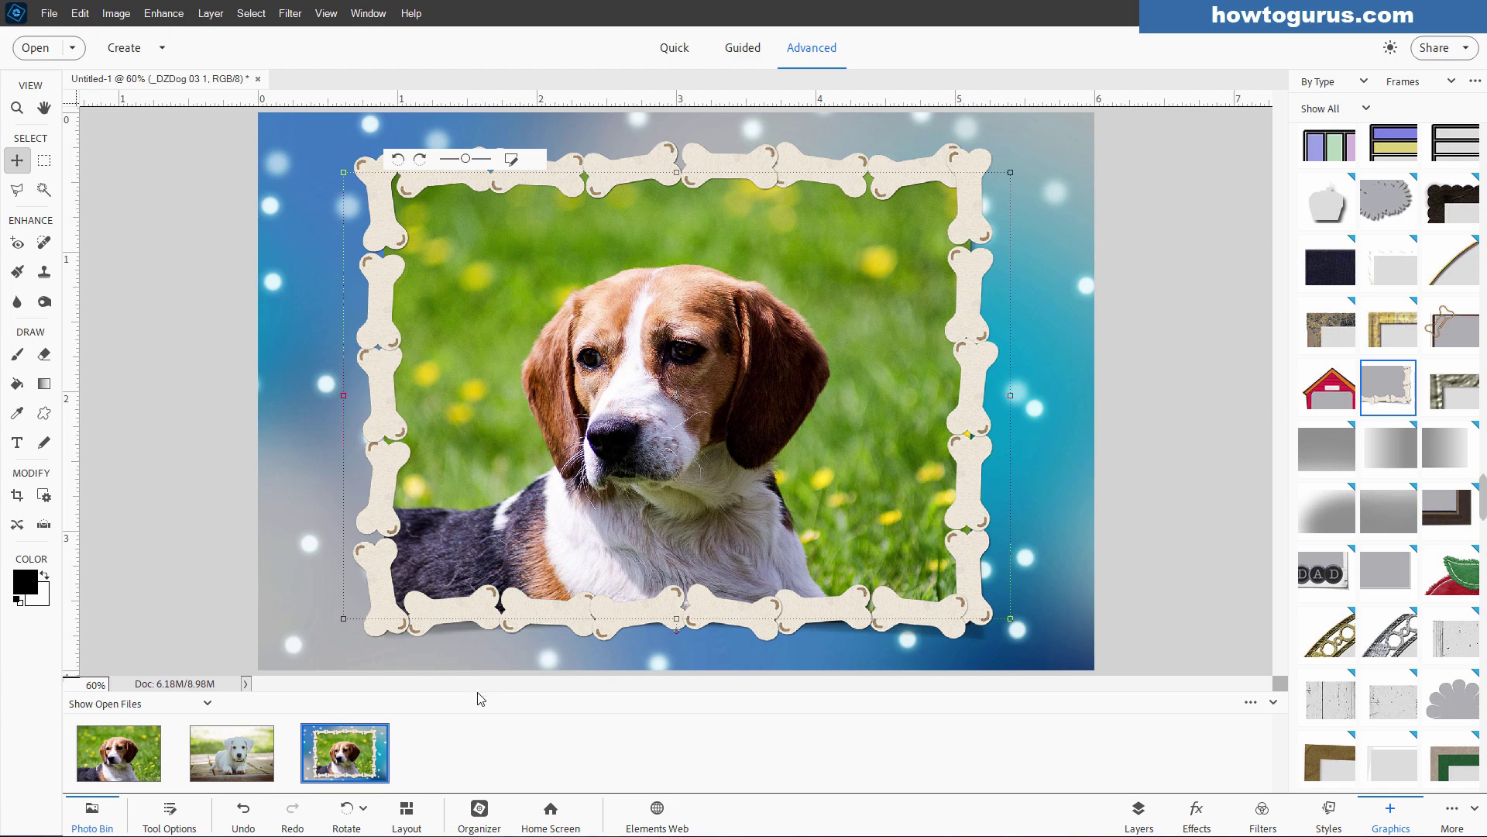
{"action": "key", "text": "ctrl+z"}
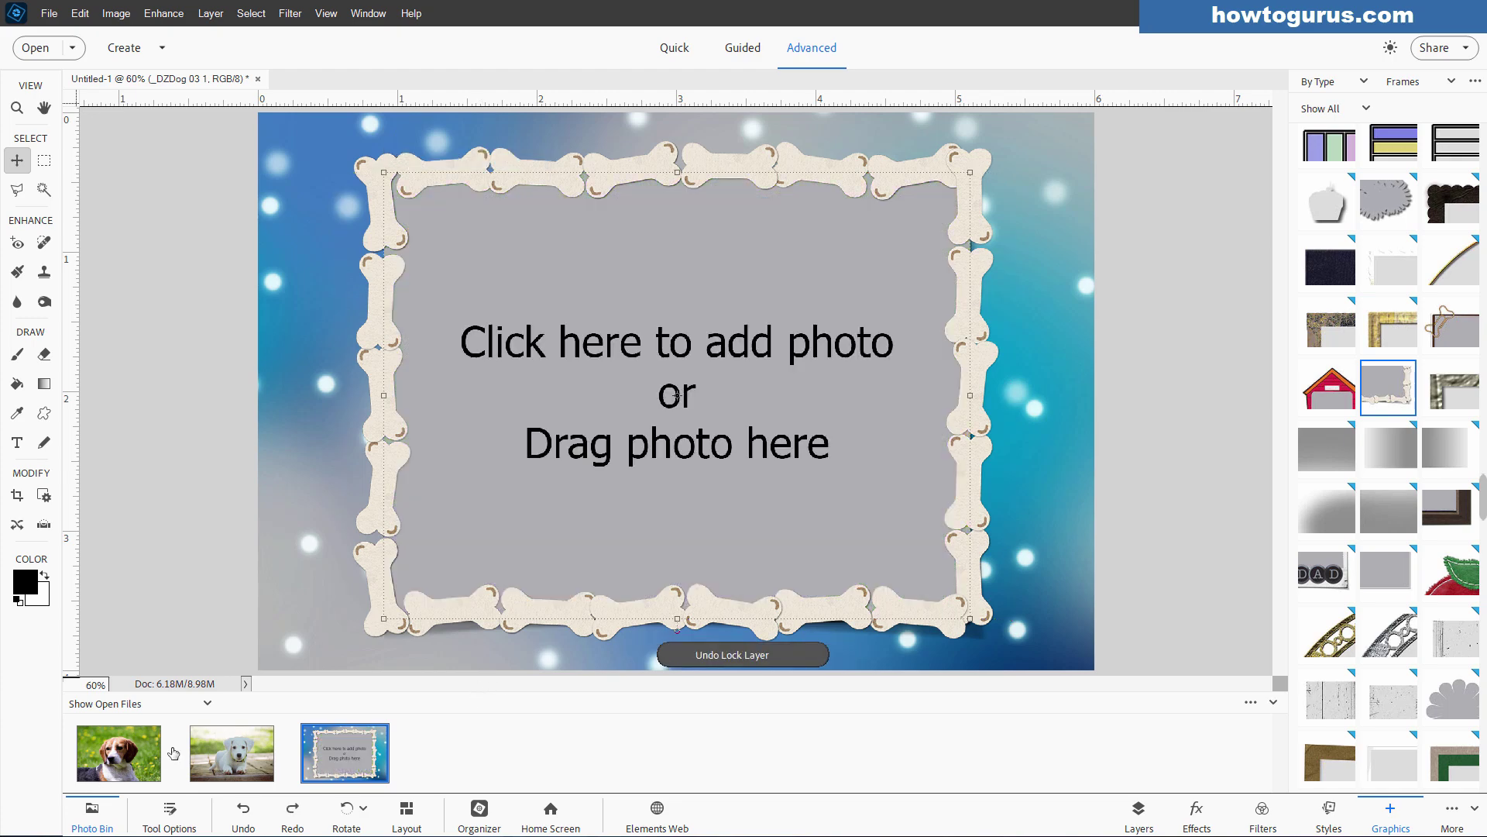
{"action": "double_click", "coordinate": [146, 755]}
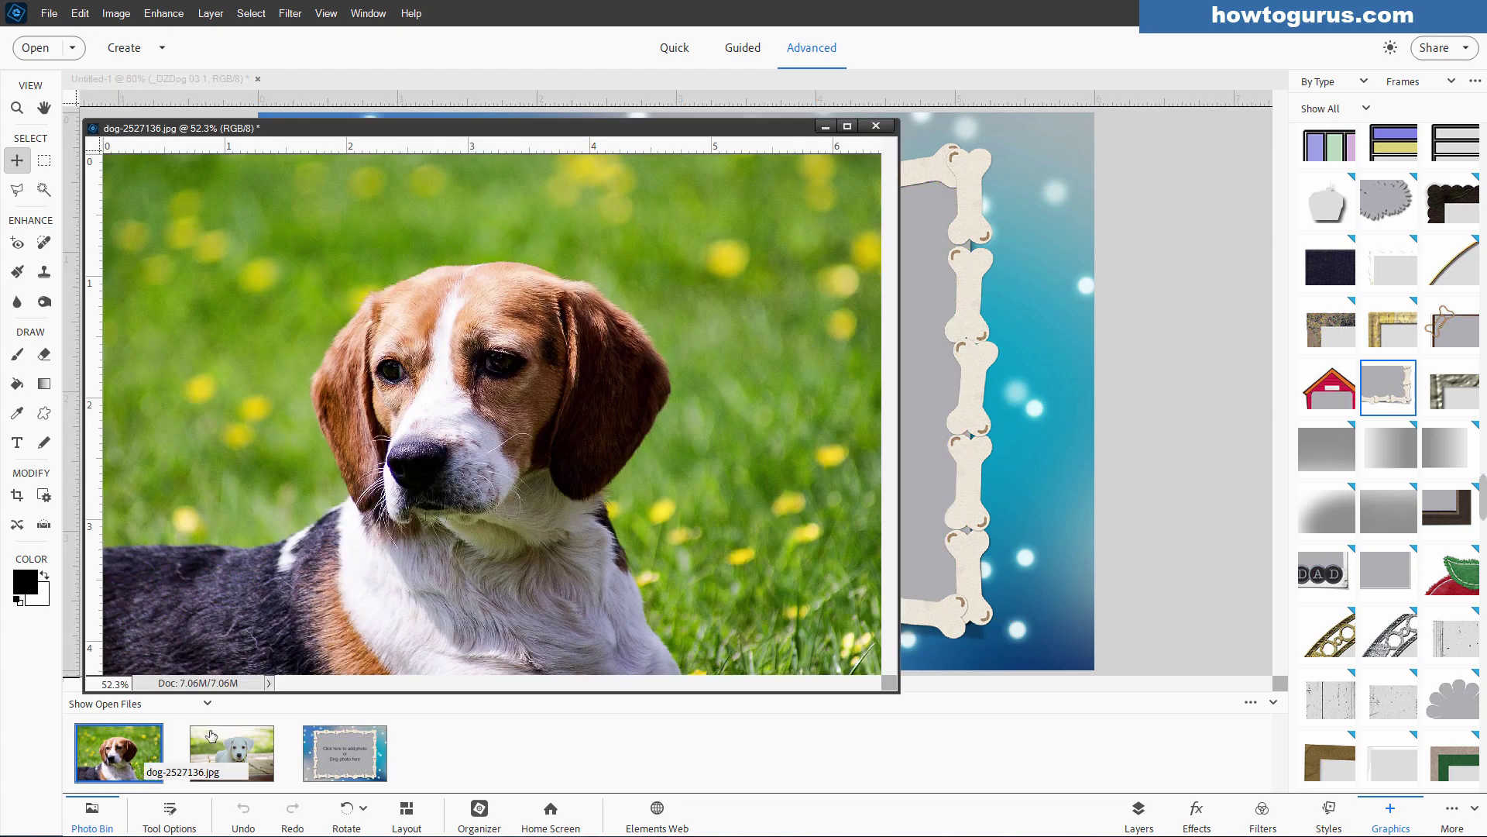
{"action": "left_click", "coordinate": [826, 127]}
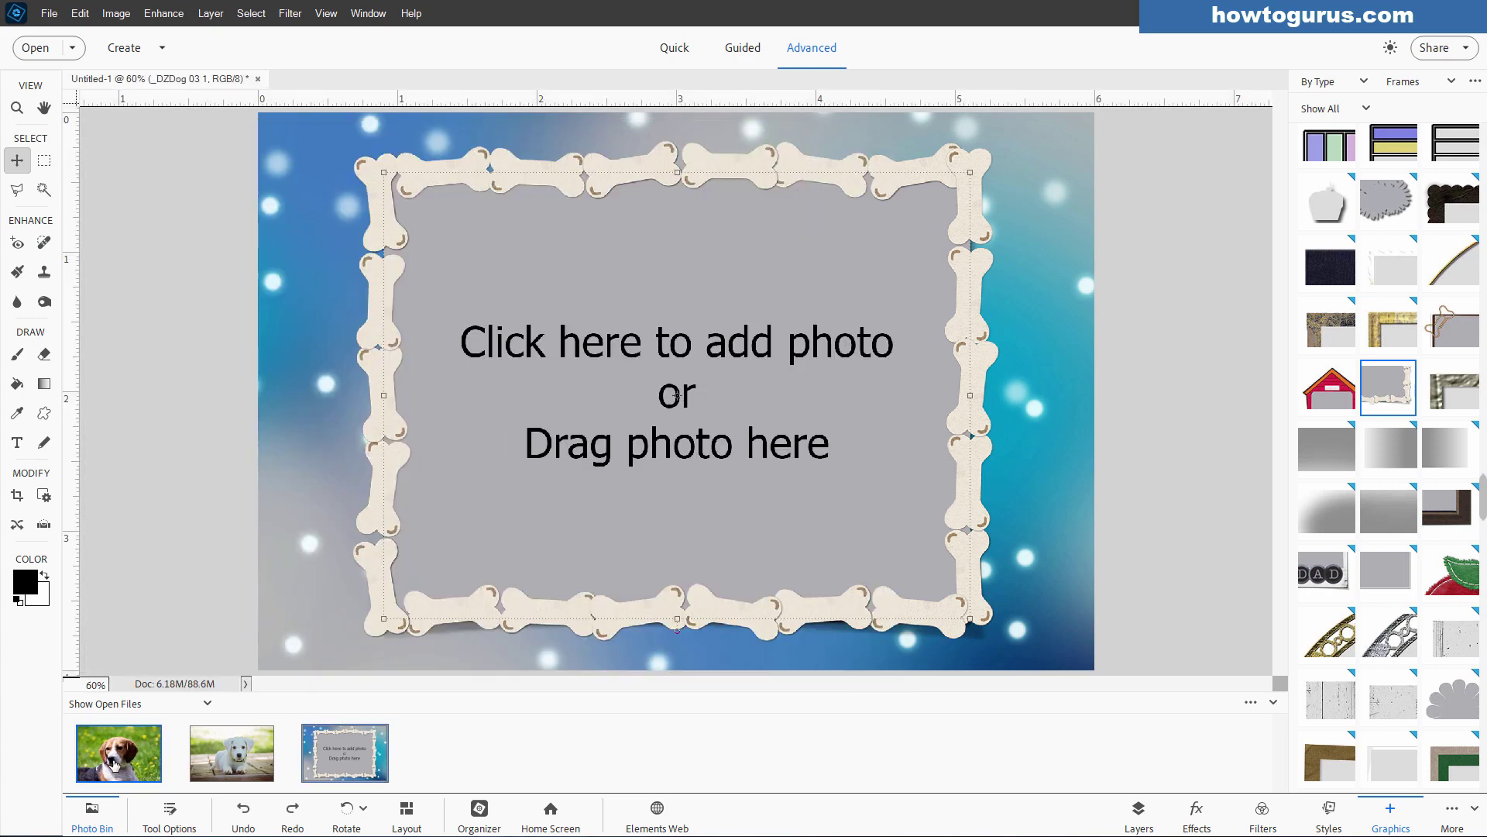
{"action": "left_click_drag", "start_coordinate": [114, 763], "coordinate": [675, 449]}
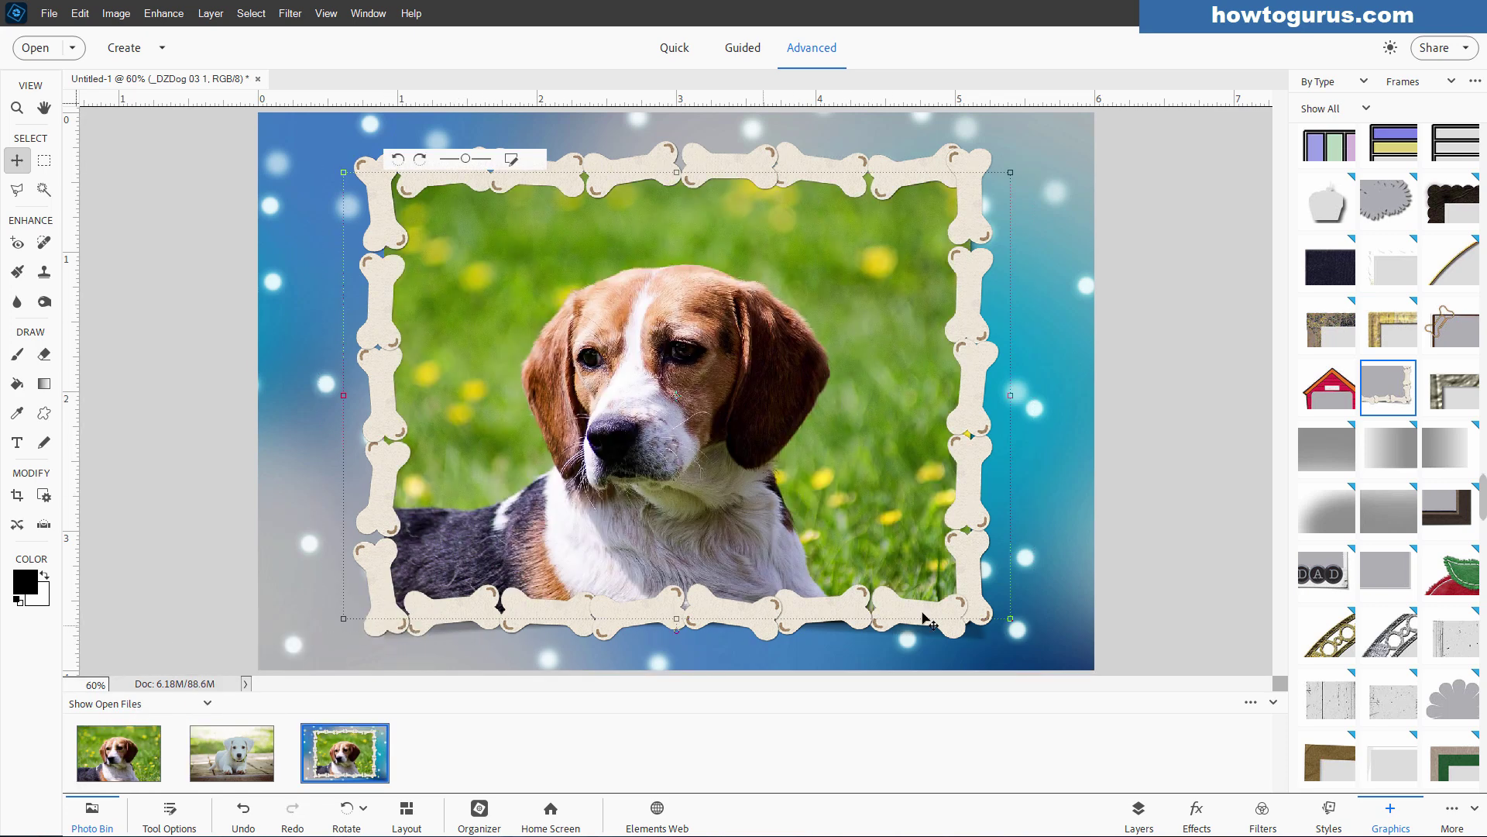
Hide the old drop shadow layer and select the bone frame layer.
{"action": "left_click", "coordinate": [1139, 813]}
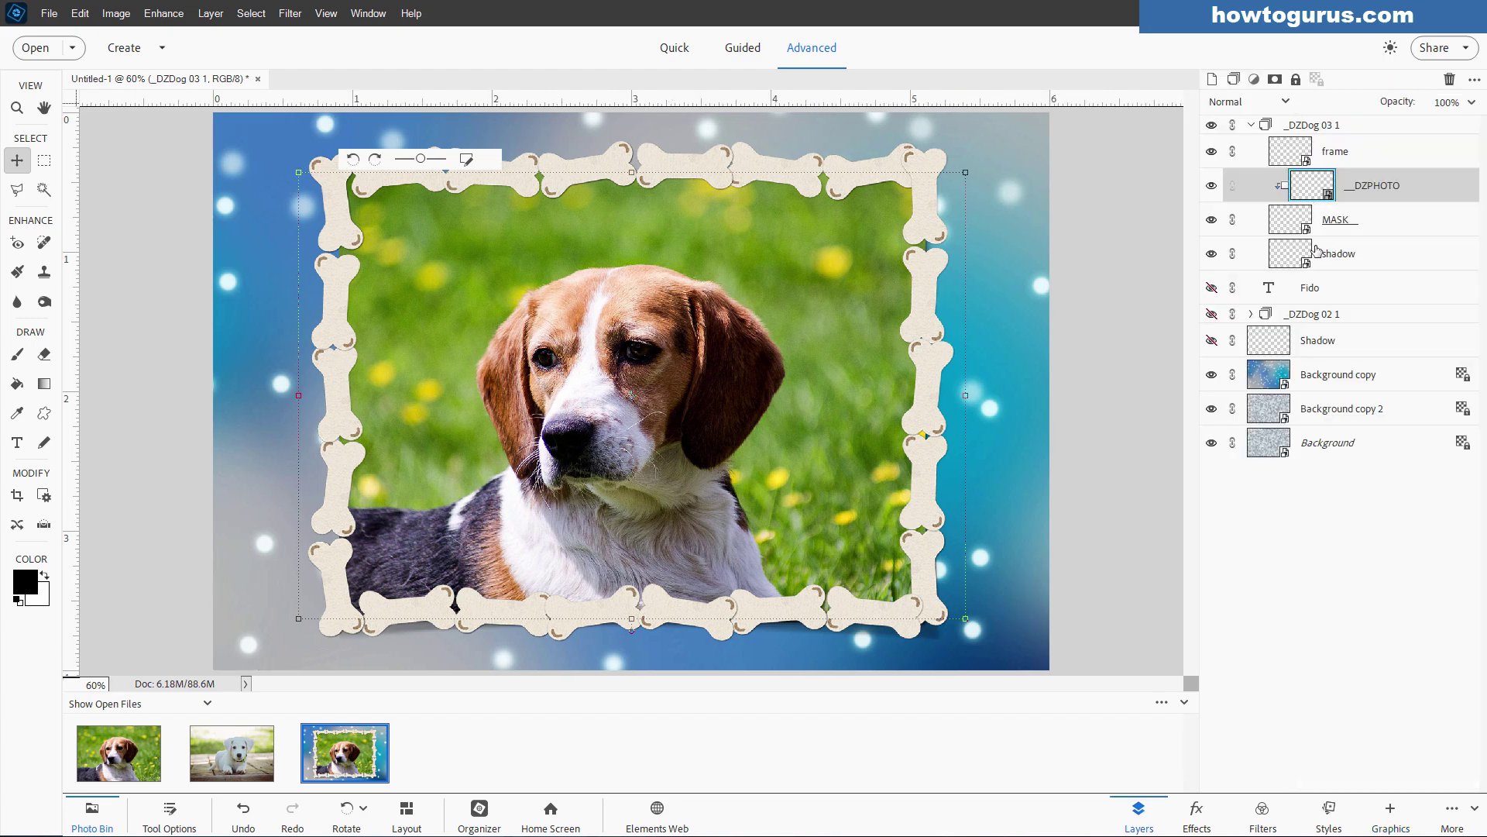
{"action": "left_click", "coordinate": [1213, 256]}
{"action": "left_click", "coordinate": [1213, 255]}
{"action": "left_click", "coordinate": [1214, 256]}
{"action": "left_click", "coordinate": [1213, 255]}
{"action": "left_click", "coordinate": [1213, 255]}
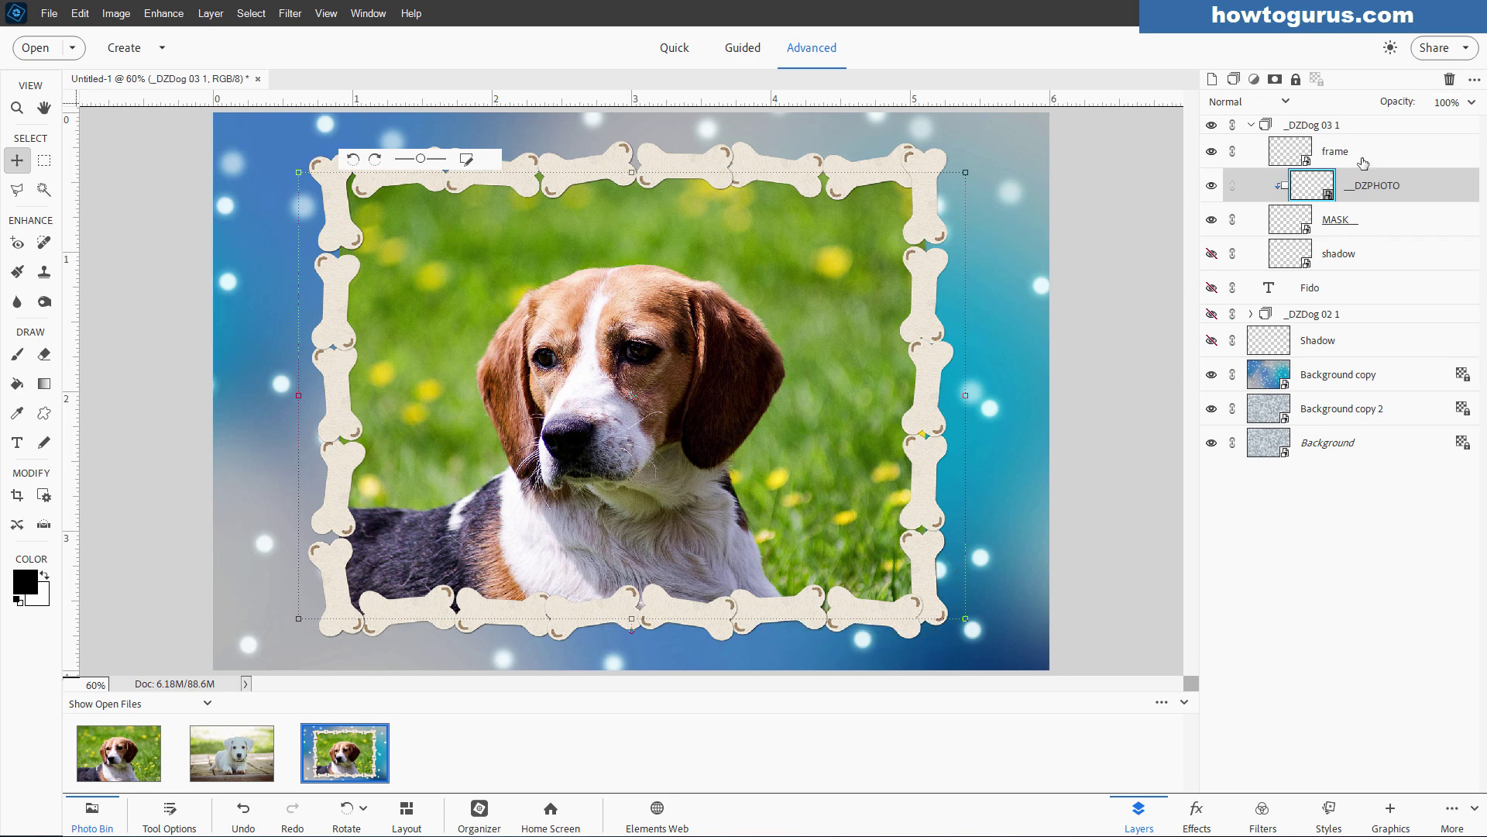
{"action": "left_click", "coordinate": [1256, 162]}
{"action": "left_click", "coordinate": [1213, 153]}
{"action": "left_click", "coordinate": [1212, 152]}
With the Magic Wand, add every bone on the top, right, bottom and left edges to the selection.
{"action": "left_click", "coordinate": [47, 191]}
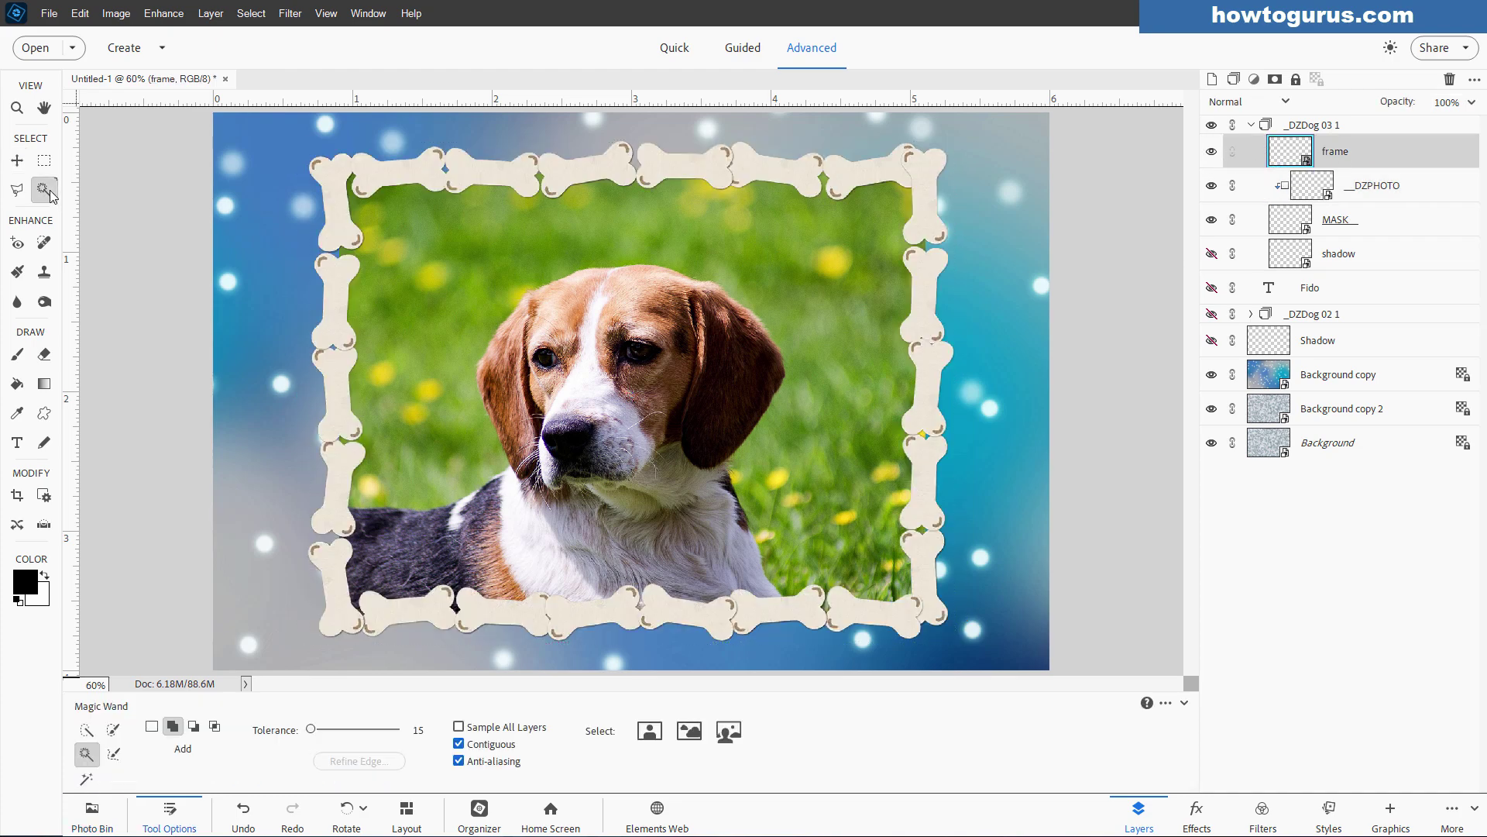
{"action": "left_click", "coordinate": [337, 200]}
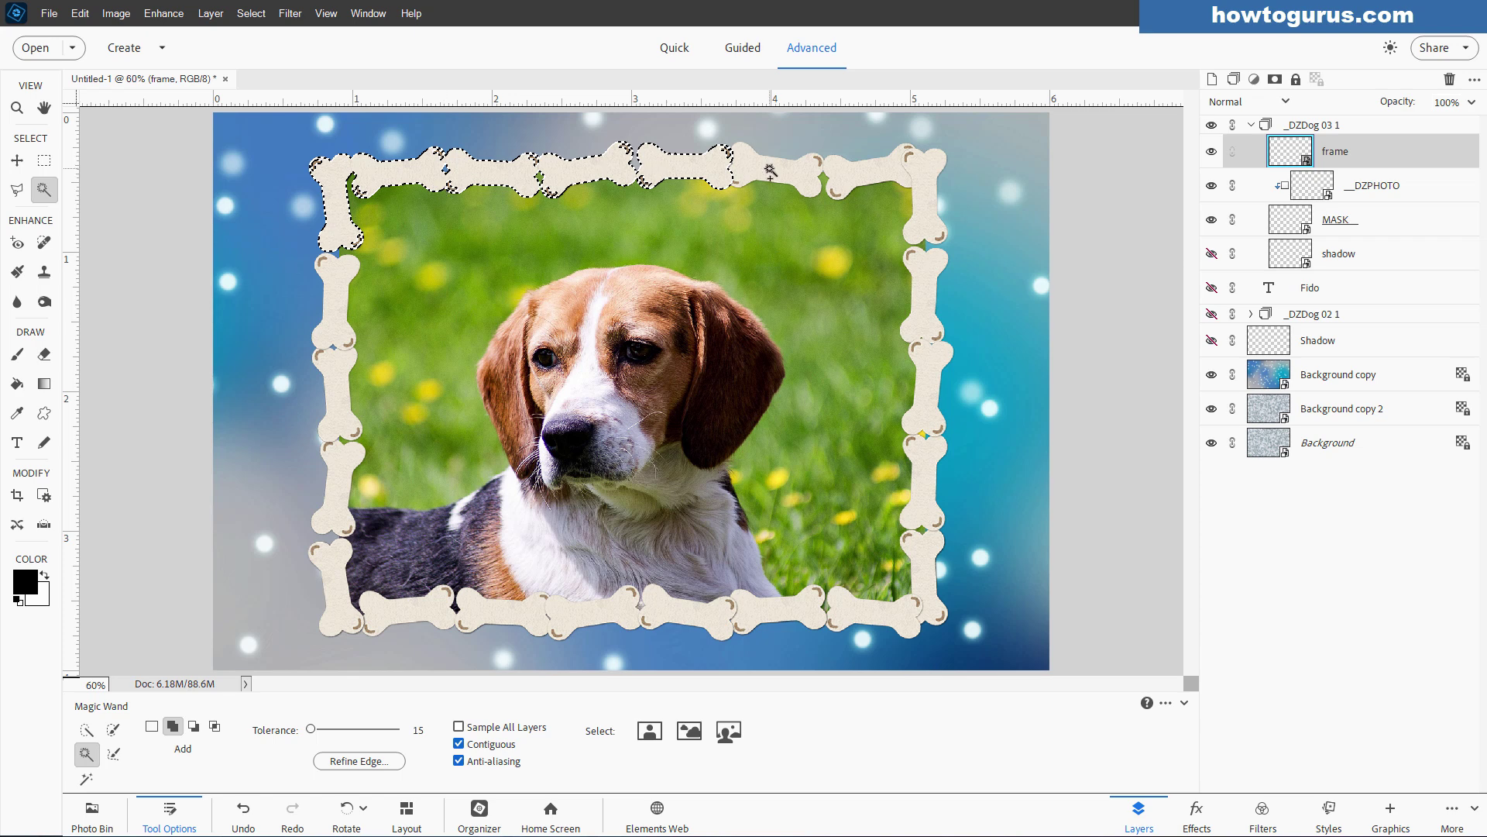
{"action": "left_click", "coordinate": [806, 175]}
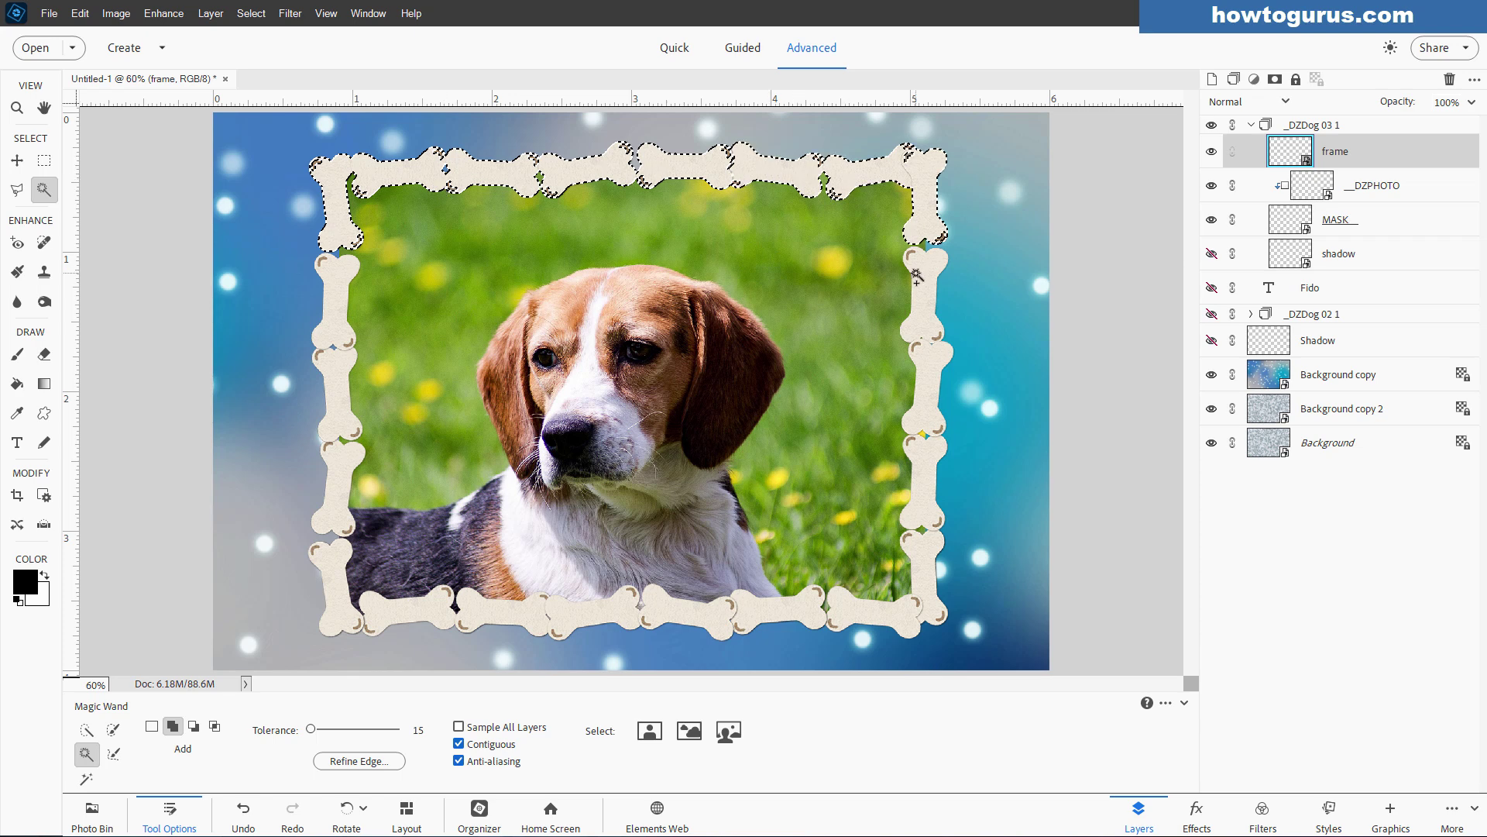
{"action": "left_click", "coordinate": [929, 319]}
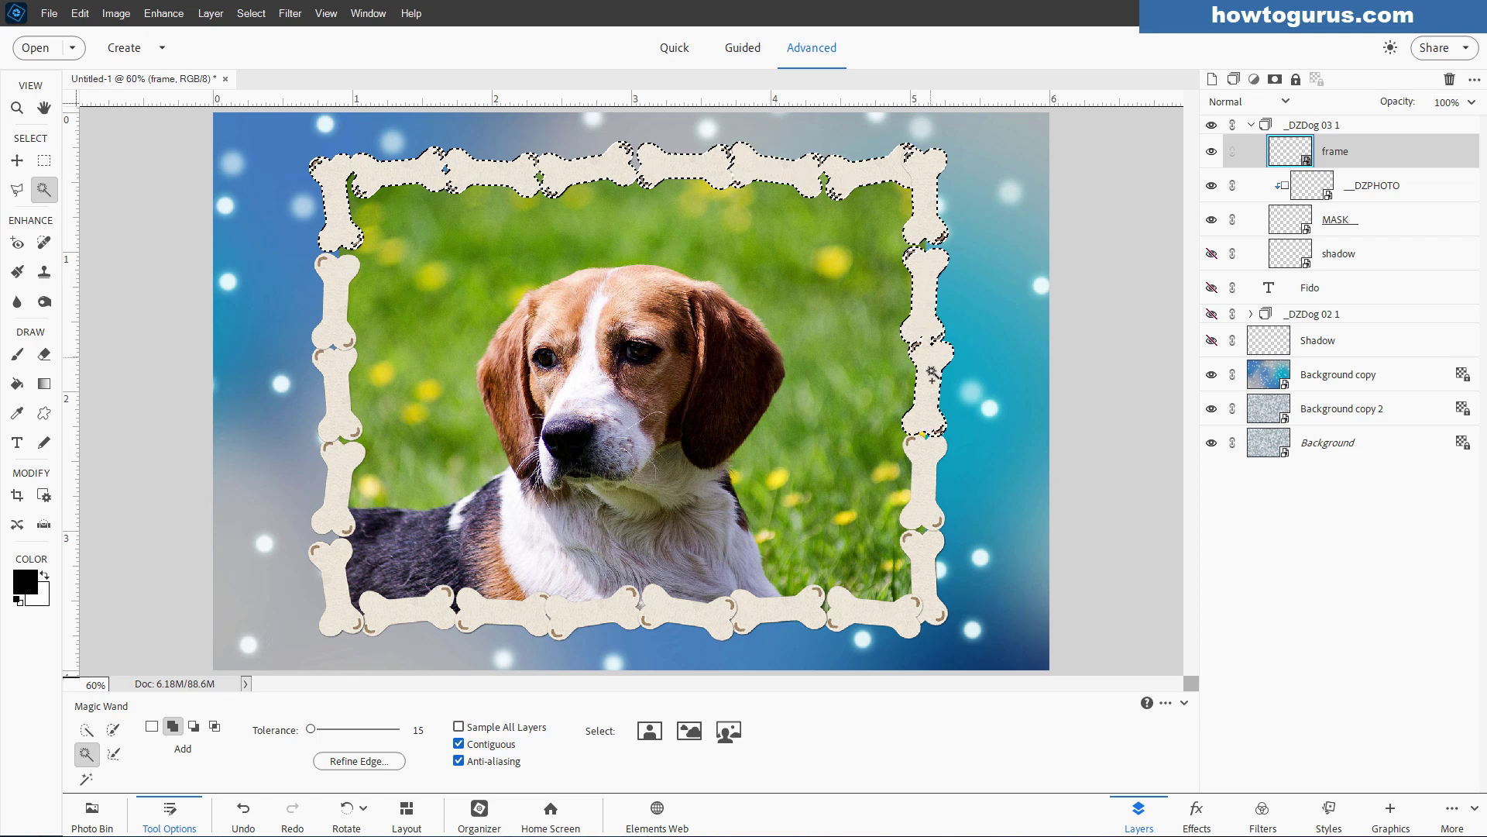
{"action": "left_click", "coordinate": [927, 504]}
{"action": "left_click", "coordinate": [926, 609]}
{"action": "left_click", "coordinate": [775, 616]}
{"action": "left_click", "coordinate": [722, 619]}
{"action": "left_click", "coordinate": [341, 619]}
{"action": "left_click", "coordinate": [331, 517]}
{"action": "left_click", "coordinate": [332, 427]}
{"action": "left_click", "coordinate": [329, 333]}
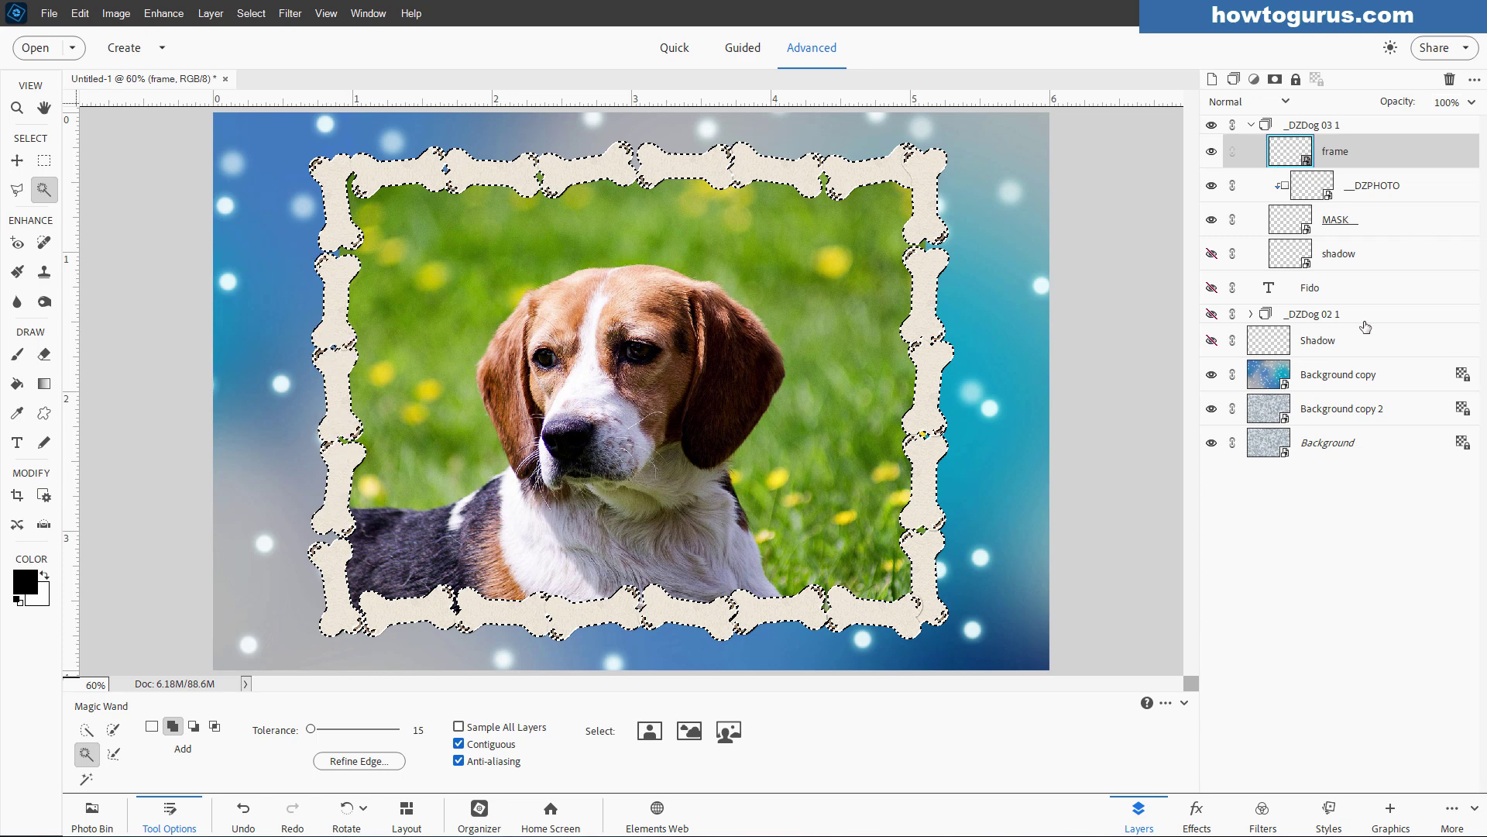
On a new layer above Fido, paint the frame selection solid black, then deselect.
{"action": "left_click", "coordinate": [1354, 295]}
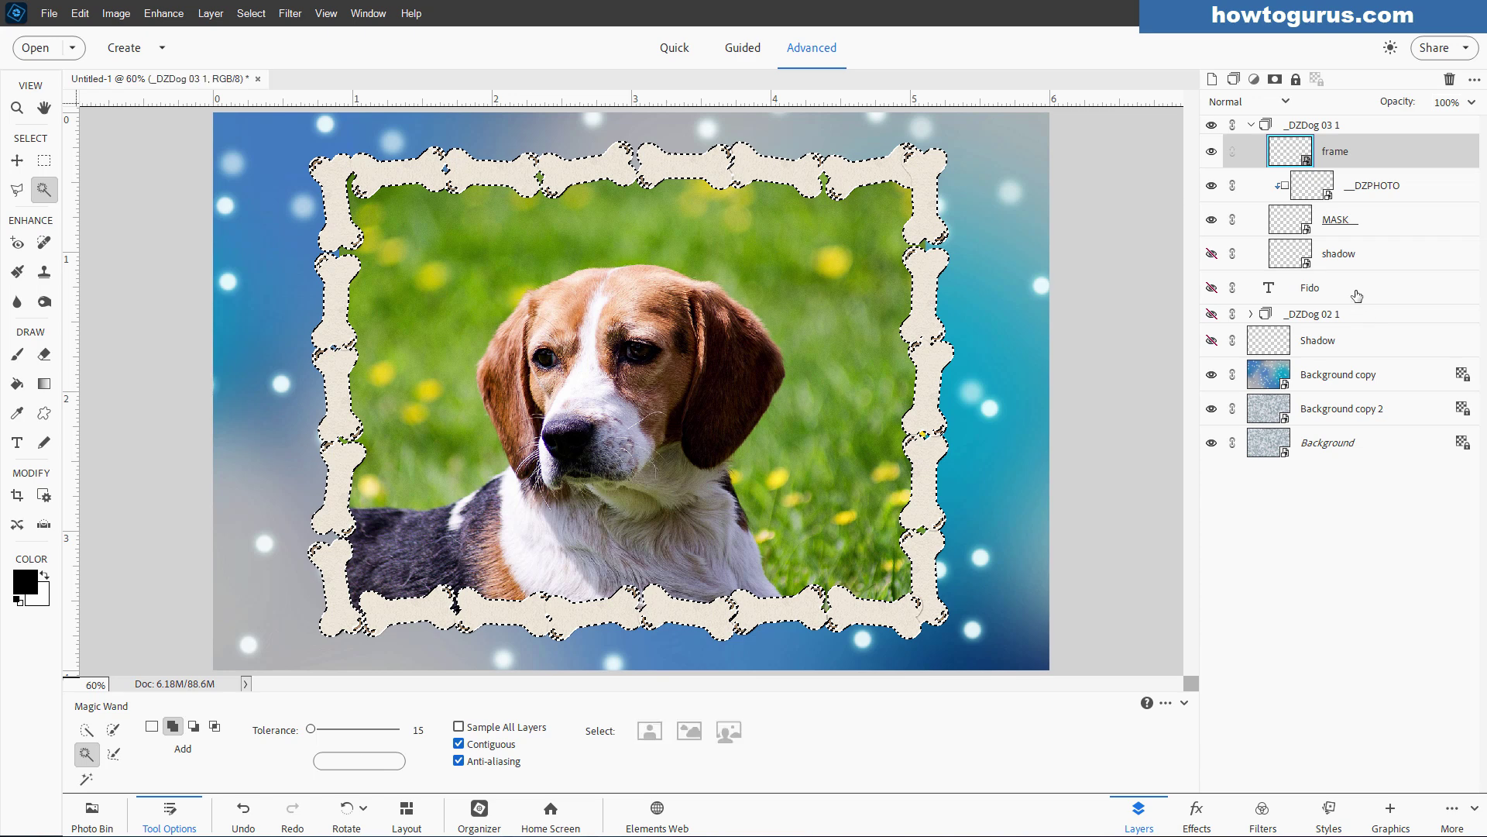
{"action": "left_click", "coordinate": [1213, 79]}
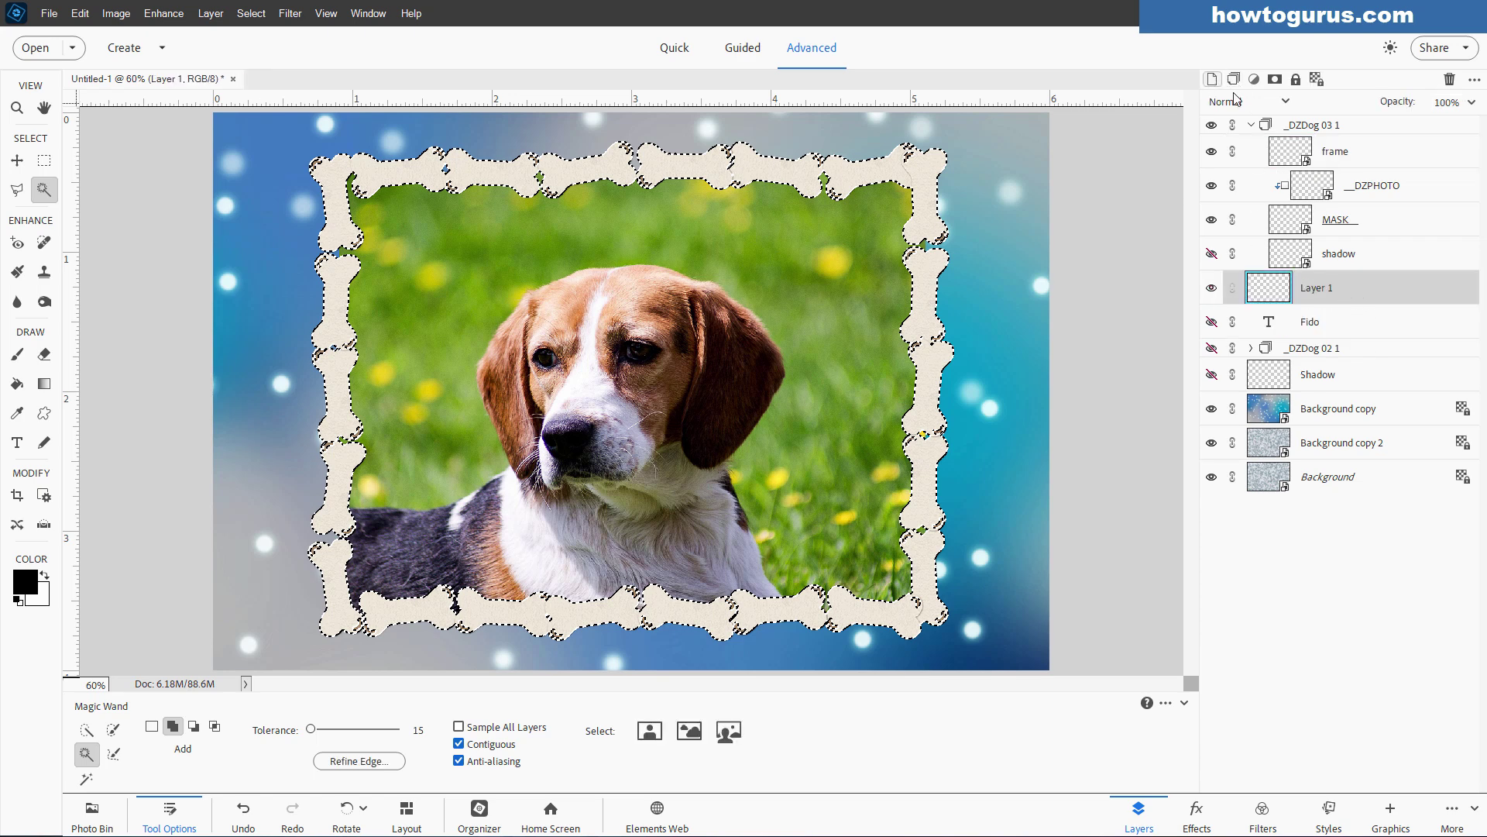
{"action": "left_click", "coordinate": [16, 354]}
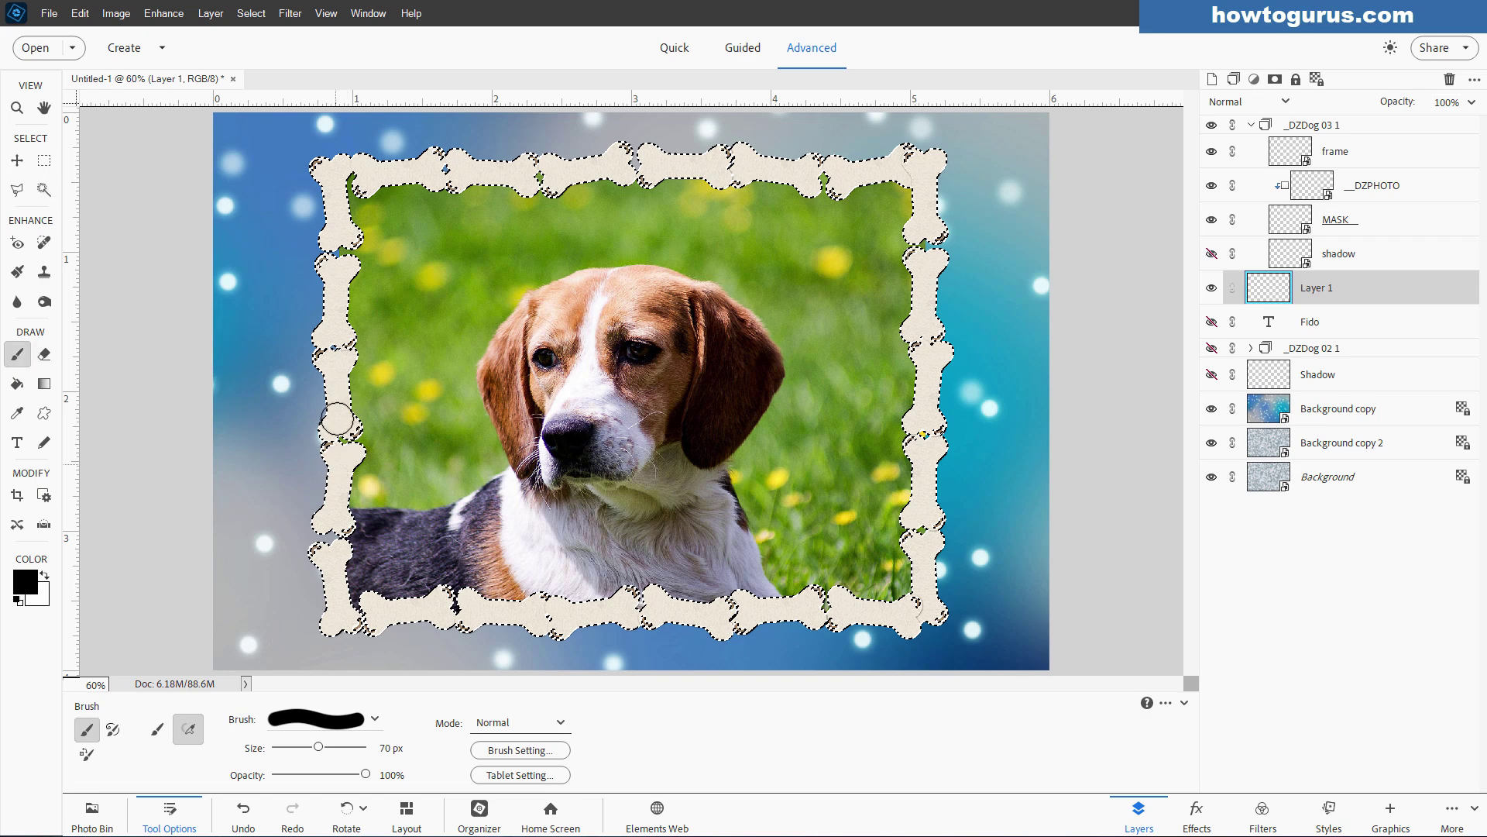
{"action": "left_click", "coordinate": [1212, 125]}
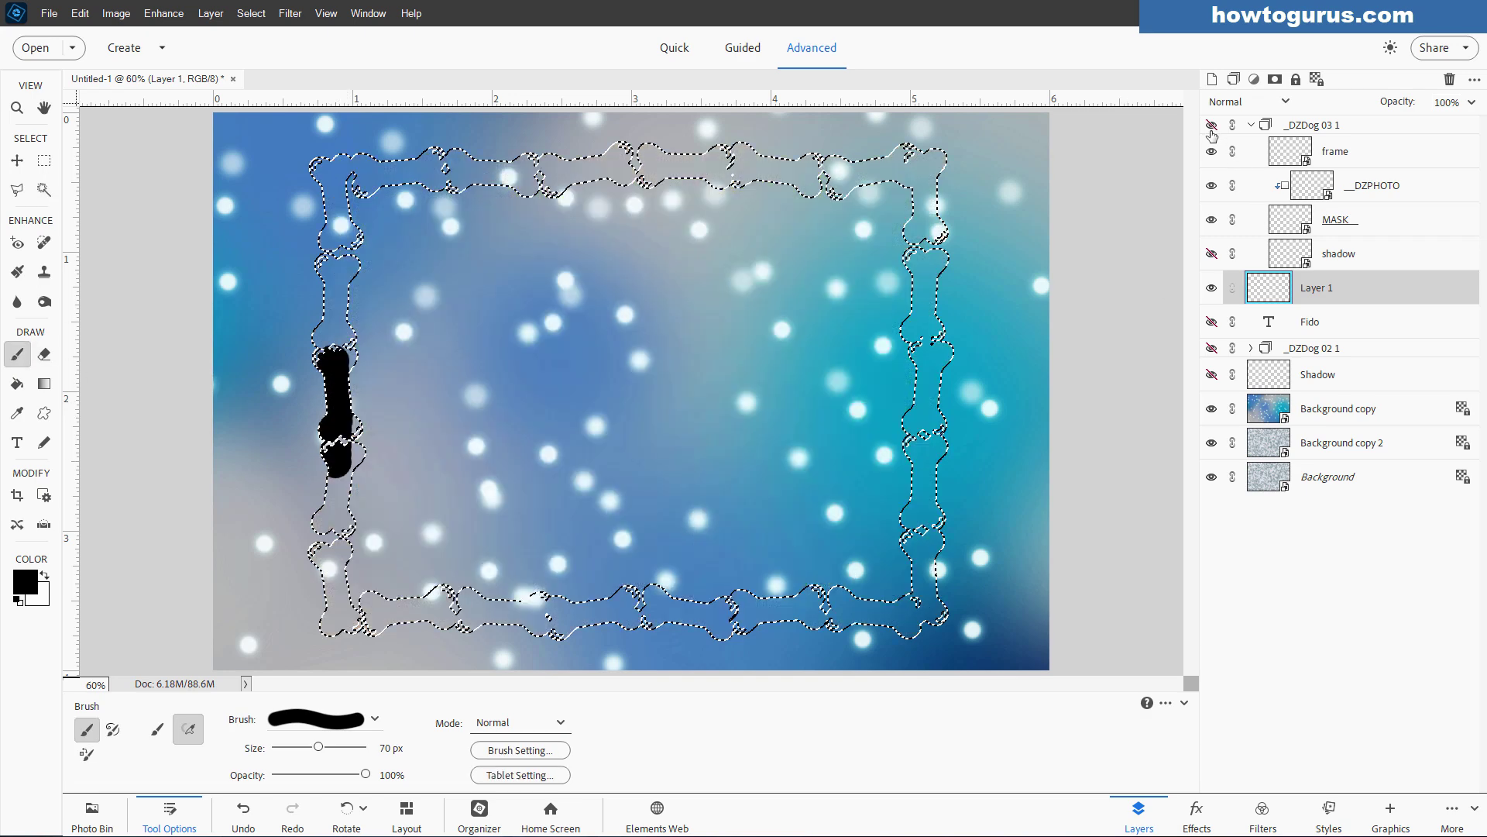
{"action": "mouse_move", "coordinate": [331, 469]}
{"action": "left_mouse_down"}
{"action": "mouse_move", "coordinate": [352, 417]}
{"action": "mouse_move", "coordinate": [337, 548]}
{"action": "mouse_move", "coordinate": [317, 556]}
{"action": "mouse_move", "coordinate": [347, 509]}
{"action": "mouse_move", "coordinate": [339, 648]}
{"action": "mouse_move", "coordinate": [395, 611]}
{"action": "mouse_move", "coordinate": [451, 608]}
{"action": "mouse_move", "coordinate": [385, 625]}
{"action": "mouse_move", "coordinate": [475, 629]}
{"action": "mouse_move", "coordinate": [457, 633]}
{"action": "mouse_move", "coordinate": [576, 590]}
{"action": "mouse_move", "coordinate": [547, 609]}
{"action": "mouse_move", "coordinate": [601, 602]}
{"action": "mouse_move", "coordinate": [591, 633]}
{"action": "mouse_move", "coordinate": [668, 641]}
{"action": "mouse_move", "coordinate": [903, 604]}
{"action": "mouse_move", "coordinate": [885, 619]}
{"action": "mouse_move", "coordinate": [844, 621]}
{"action": "mouse_move", "coordinate": [925, 568]}
{"action": "mouse_move", "coordinate": [911, 570]}
{"action": "mouse_move", "coordinate": [915, 526]}
{"action": "mouse_move", "coordinate": [943, 535]}
{"action": "mouse_move", "coordinate": [911, 506]}
{"action": "mouse_move", "coordinate": [921, 420]}
{"action": "mouse_move", "coordinate": [947, 445]}
{"action": "mouse_move", "coordinate": [936, 509]}
{"action": "mouse_move", "coordinate": [925, 391]}
{"action": "mouse_move", "coordinate": [906, 401]}
{"action": "mouse_move", "coordinate": [923, 339]}
{"action": "mouse_move", "coordinate": [951, 398]}
{"action": "mouse_move", "coordinate": [911, 316]}
{"action": "mouse_move", "coordinate": [911, 287]}
{"action": "mouse_move", "coordinate": [942, 366]}
{"action": "mouse_move", "coordinate": [934, 201]}
{"action": "mouse_move", "coordinate": [896, 257]}
{"action": "mouse_move", "coordinate": [932, 284]}
{"action": "mouse_move", "coordinate": [921, 155]}
{"action": "mouse_move", "coordinate": [939, 147]}
{"action": "mouse_move", "coordinate": [860, 172]}
{"action": "mouse_move", "coordinate": [947, 155]}
{"action": "mouse_move", "coordinate": [897, 140]}
{"action": "mouse_move", "coordinate": [794, 177]}
{"action": "mouse_move", "coordinate": [791, 210]}
{"action": "mouse_move", "coordinate": [709, 161]}
{"action": "mouse_move", "coordinate": [788, 148]}
{"action": "mouse_move", "coordinate": [714, 194]}
{"action": "mouse_move", "coordinate": [583, 190]}
{"action": "mouse_move", "coordinate": [504, 147]}
{"action": "mouse_move", "coordinate": [440, 158]}
{"action": "mouse_move", "coordinate": [457, 157]}
{"action": "mouse_move", "coordinate": [440, 197]}
{"action": "mouse_move", "coordinate": [319, 157]}
{"action": "mouse_move", "coordinate": [348, 152]}
{"action": "mouse_move", "coordinate": [302, 226]}
{"action": "mouse_move", "coordinate": [334, 334]}
{"action": "mouse_move", "coordinate": [363, 303]}
{"action": "mouse_move", "coordinate": [357, 364]}
{"action": "mouse_move", "coordinate": [316, 312]}
{"action": "mouse_move", "coordinate": [315, 409]}
{"action": "mouse_move", "coordinate": [352, 495]}
{"action": "left_mouse_up"}
{"action": "key", "text": "ctrl+d"}
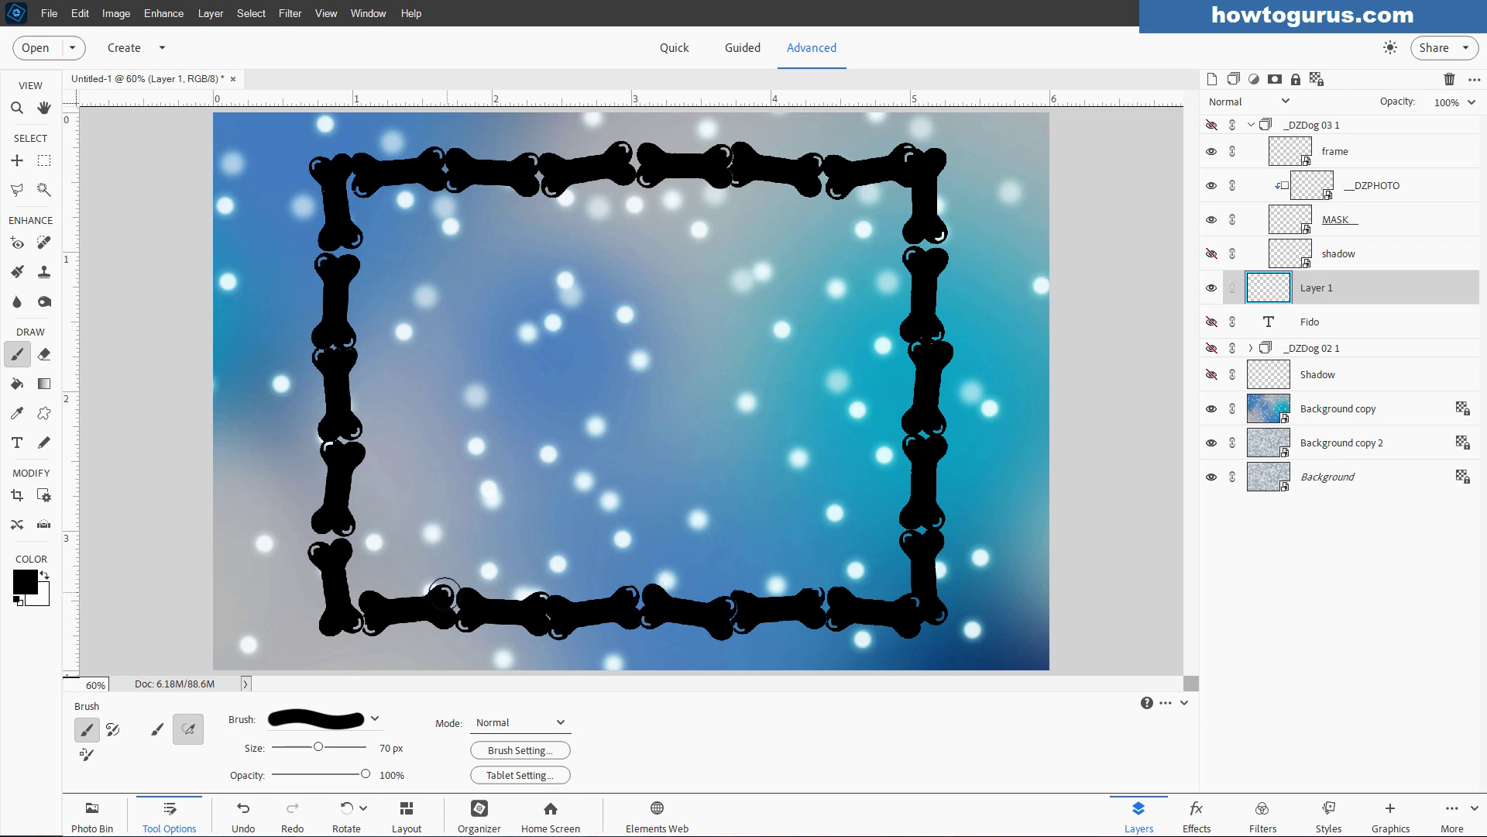
Fill the remaining gaps inside the bones with a 25 px black brush.
{"action": "scroll", "coordinate": [601, 611], "scroll_direction": "up", "scroll_amount": 4}
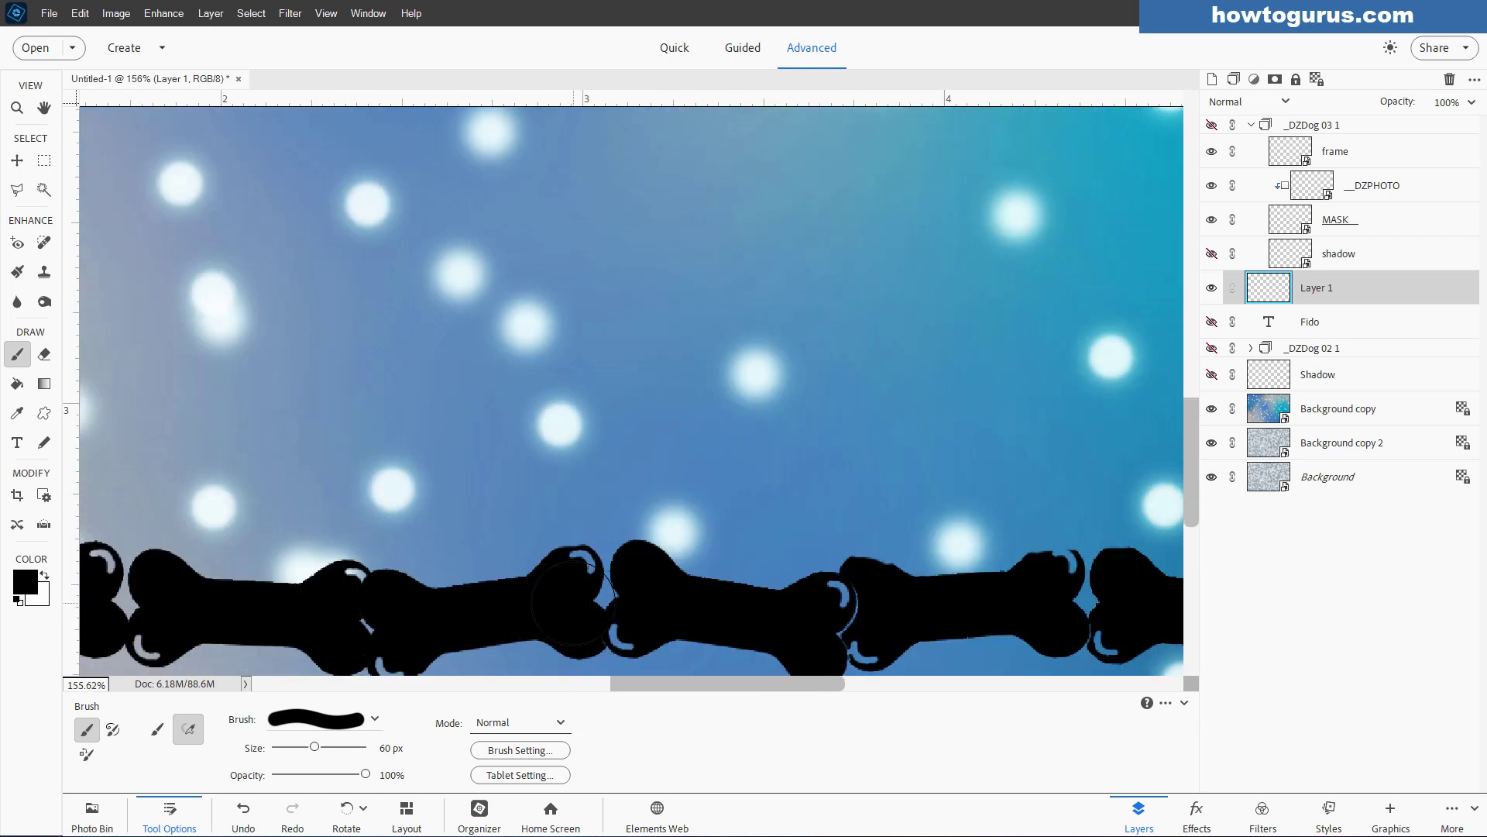
{"action": "key", "text": "bracketleft"}
{"action": "key", "text": "bracketleft"}
{"action": "left_click_drag", "start_coordinate": [622, 633], "coordinate": [631, 640]}
{"action": "left_click", "coordinate": [837, 595]}
{"action": "left_click_drag", "start_coordinate": [858, 652], "coordinate": [869, 649]}
{"action": "scroll", "coordinate": [786, 554], "scroll_direction": "down", "scroll_amount": 5}
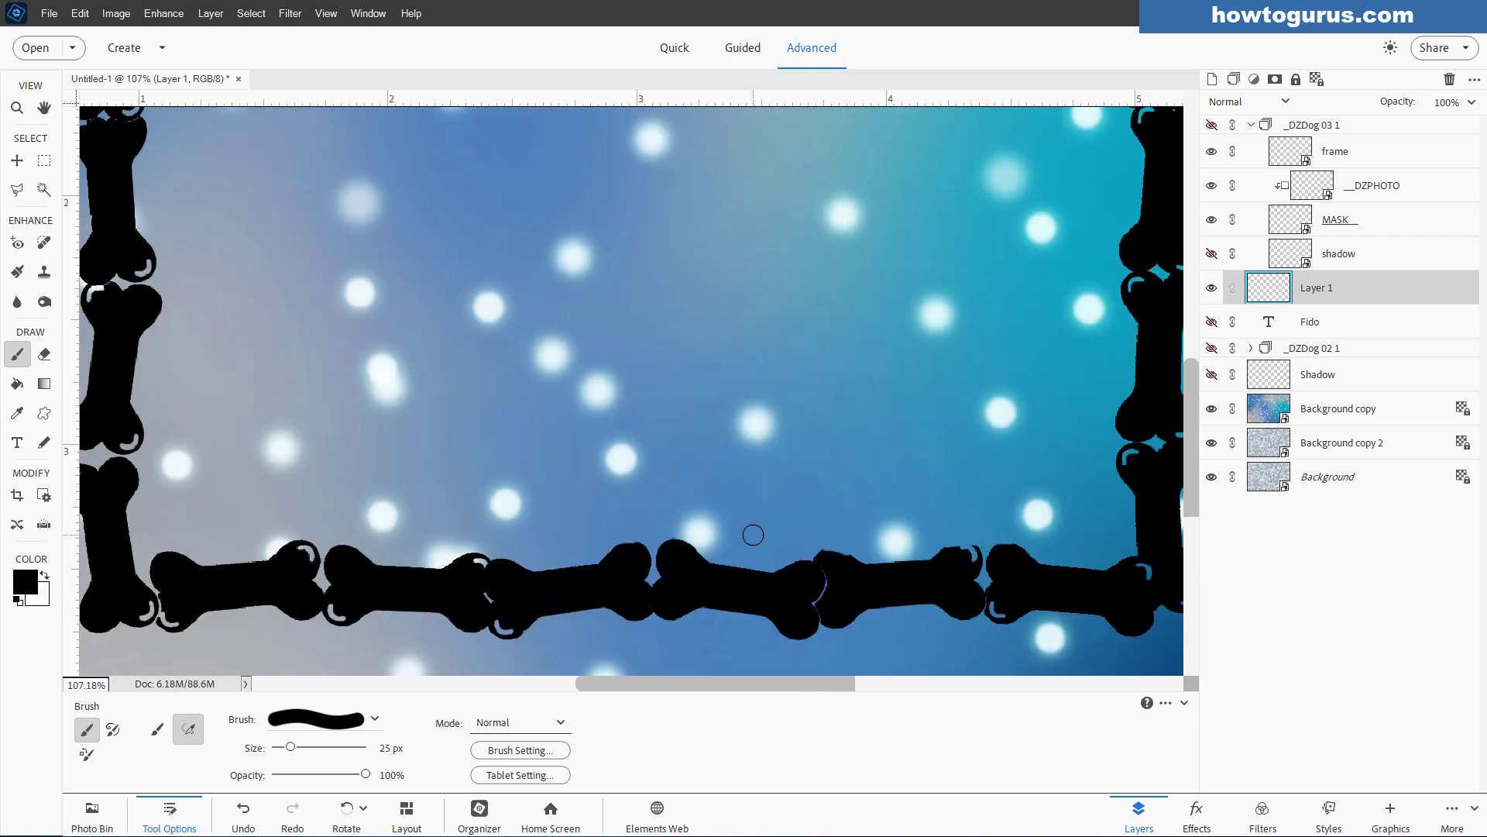
{"action": "key", "text": "ctrl+0"}
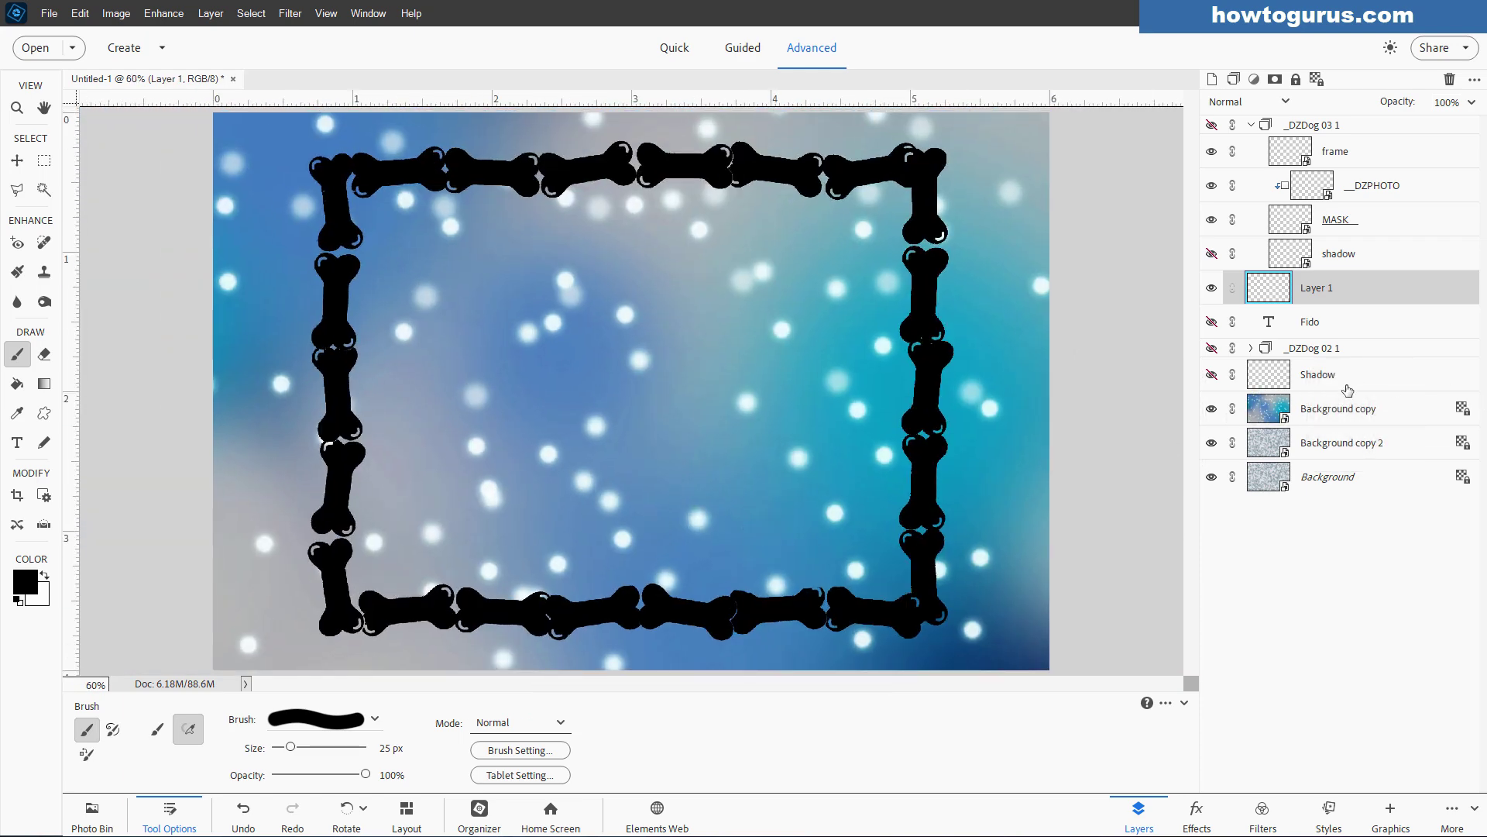
Show the _DZDog 03 1 group and offset the black Layer 1 down-right of the frame.
{"action": "left_click", "coordinate": [1216, 127]}
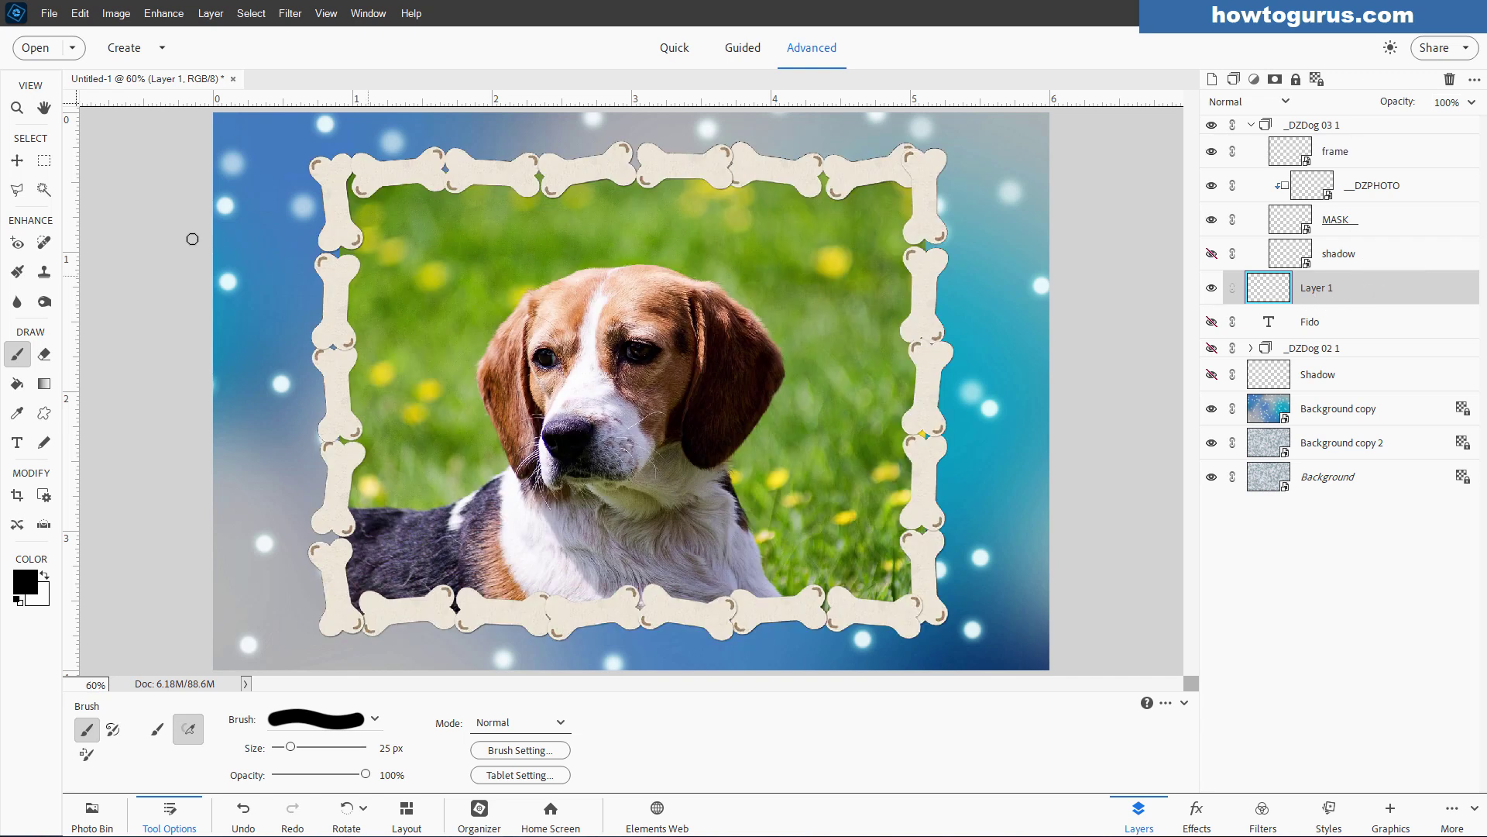
{"action": "key", "text": "v"}
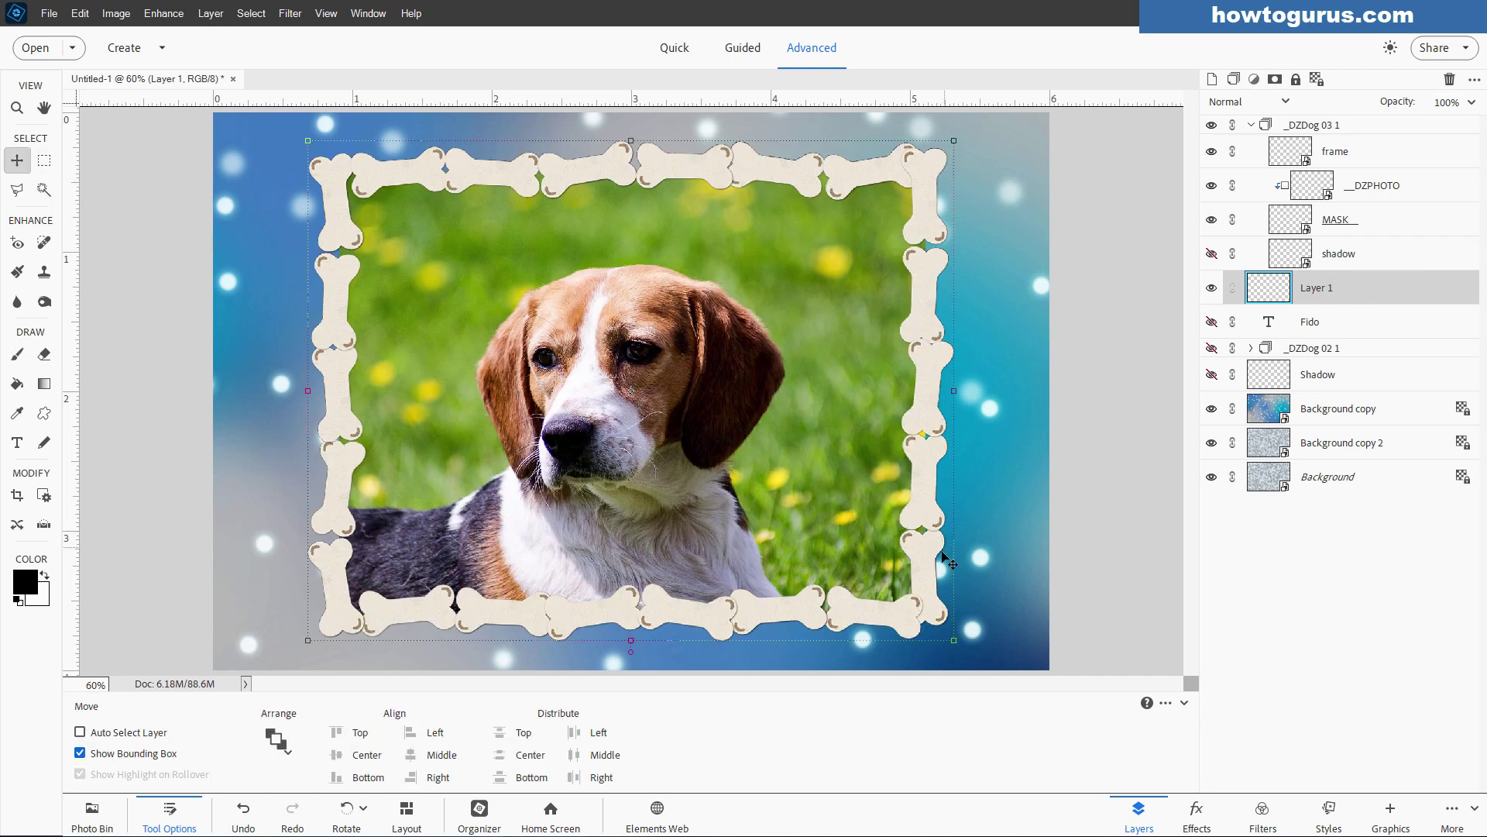
{"action": "left_click_drag", "start_coordinate": [941, 552], "coordinate": [947, 573]}
{"action": "key", "text": "Left"}
{"action": "key", "text": "Left"}
{"action": "key", "text": "Left"}
{"action": "key", "text": "Left"}
{"action": "key", "text": "Left"}
{"action": "key", "text": "Left"}
{"action": "key", "text": "Down"}
{"action": "key", "text": "Down"}
{"action": "key", "text": "Down"}
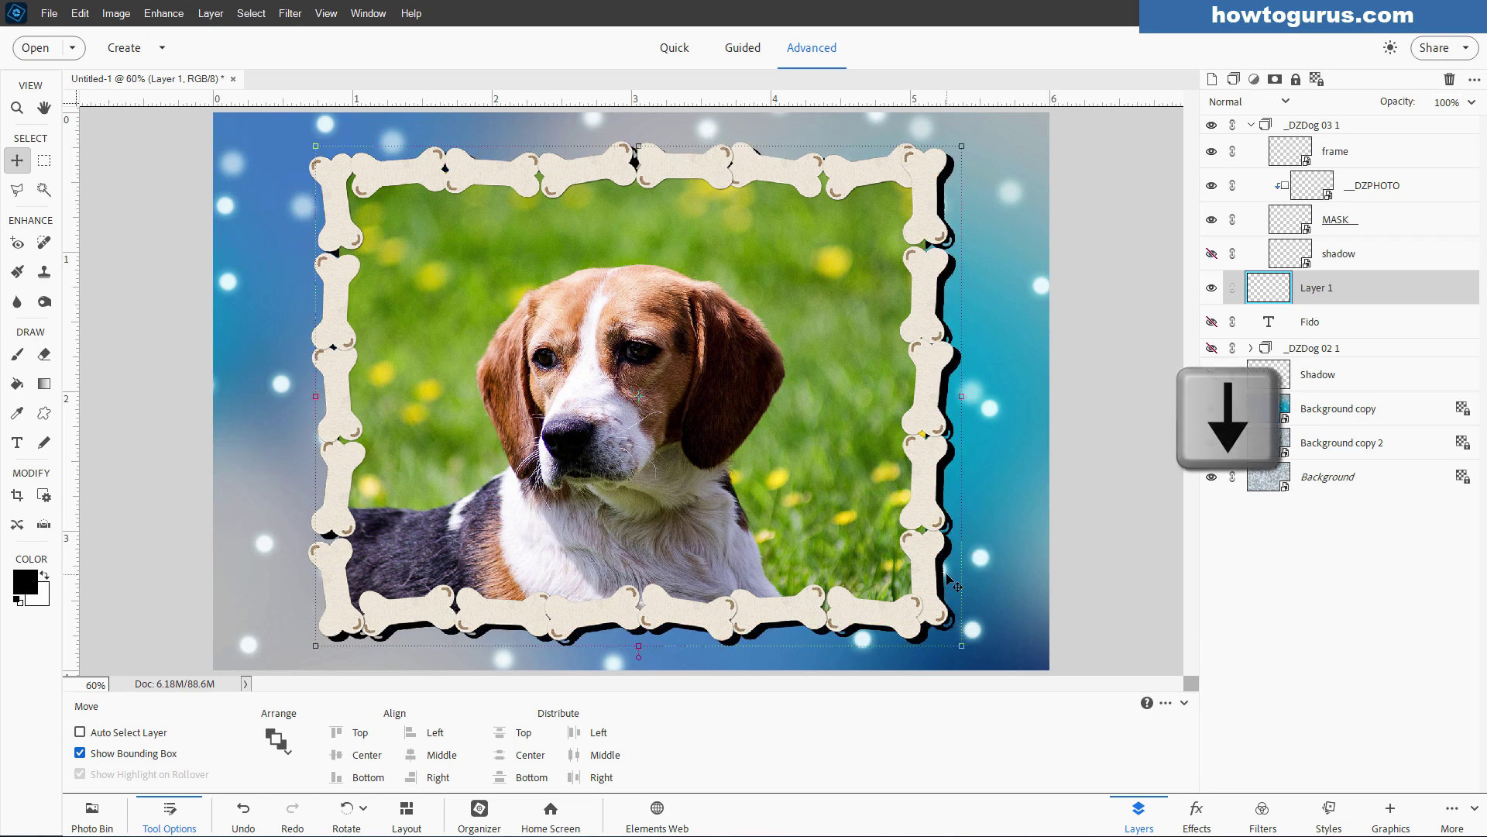
{"action": "key", "text": "Right"}
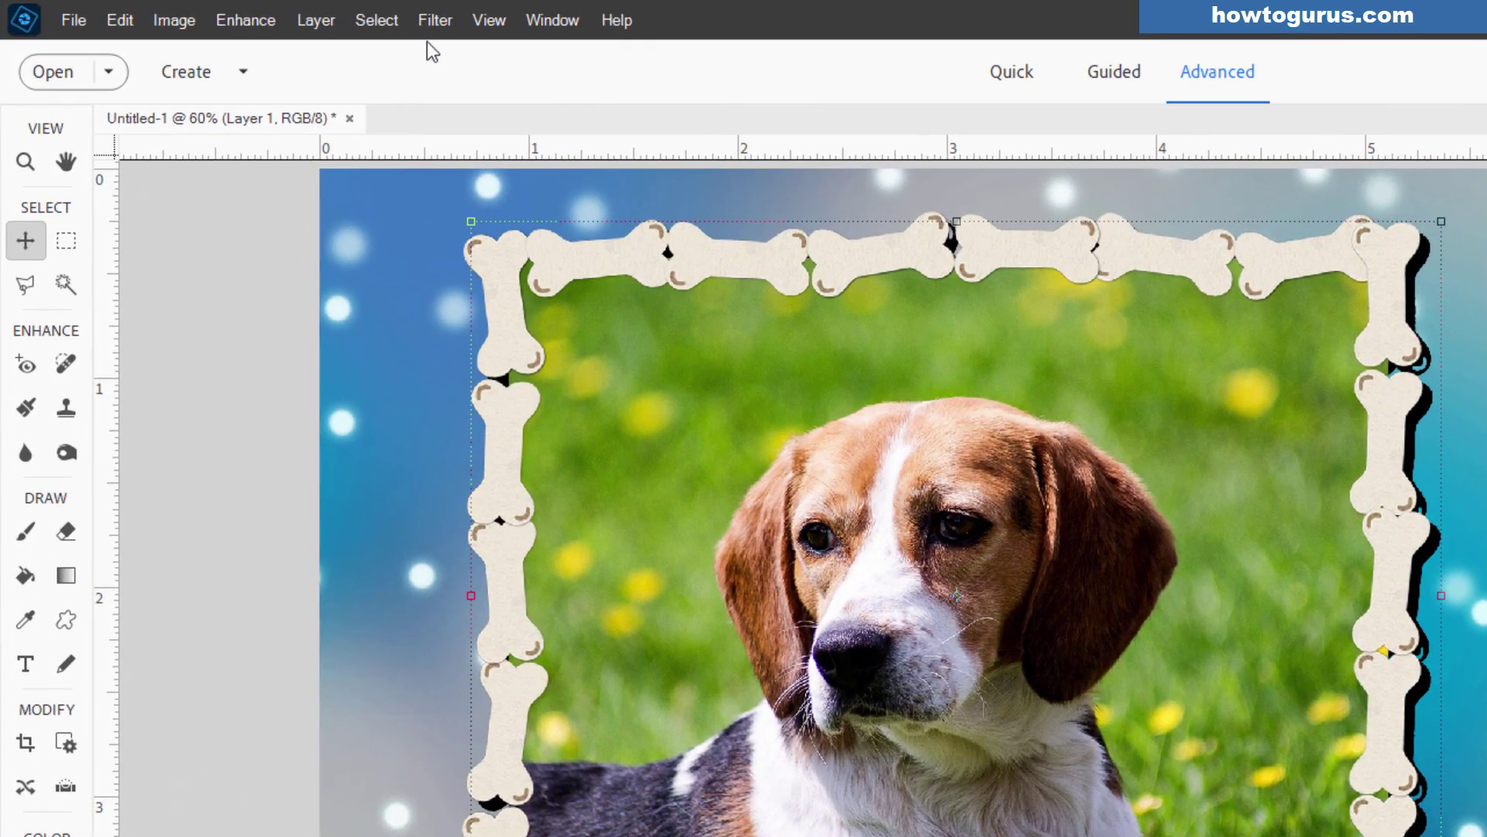
Blur the shadow with a 5.2 px Gaussian Blur and lower its opacity to 74%.
{"action": "left_click", "coordinate": [426, 21]}
{"action": "mouse_move", "coordinate": [482, 194]}
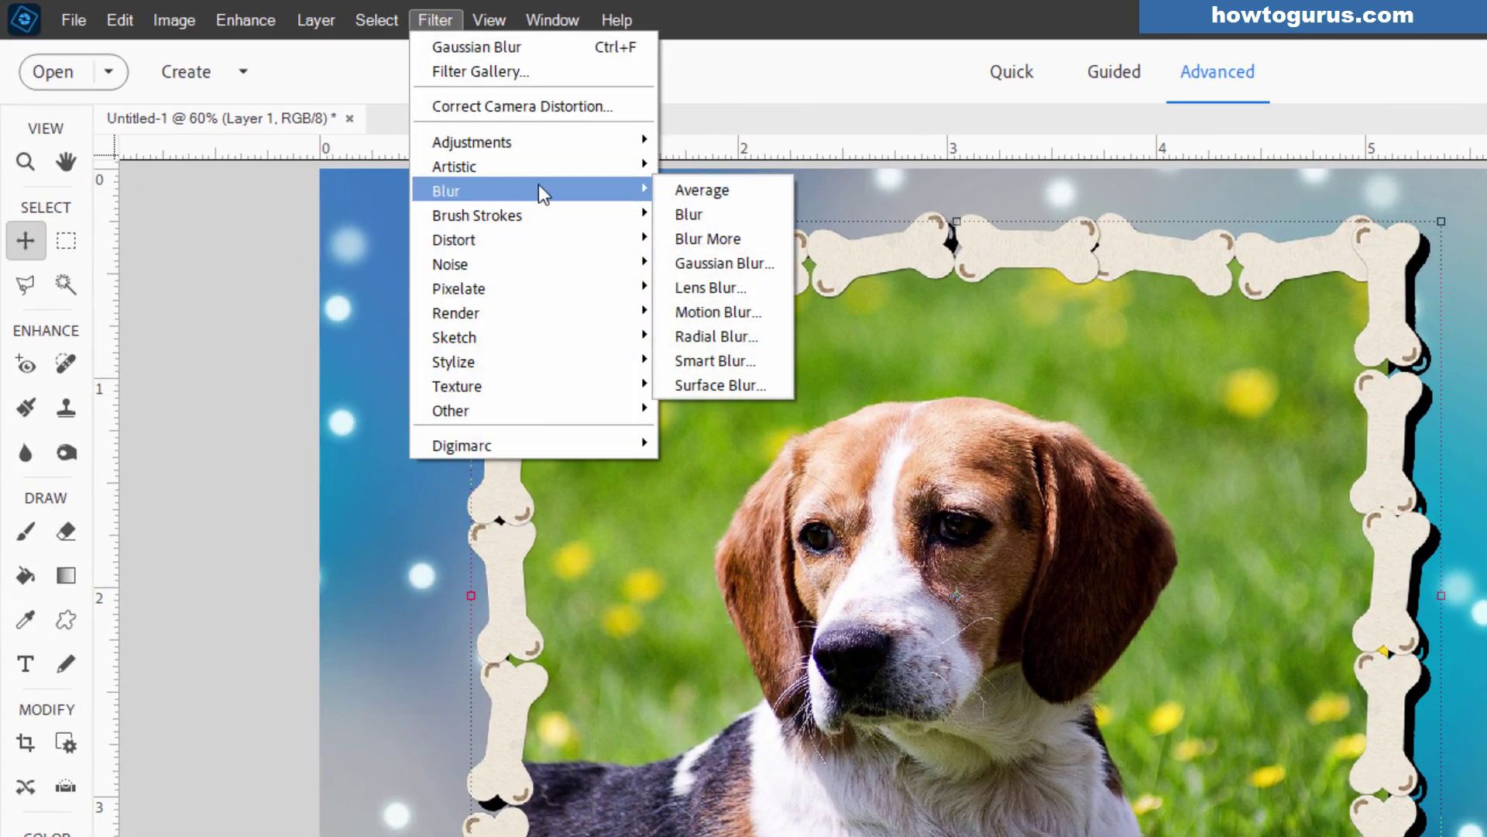
{"action": "left_click", "coordinate": [746, 264]}
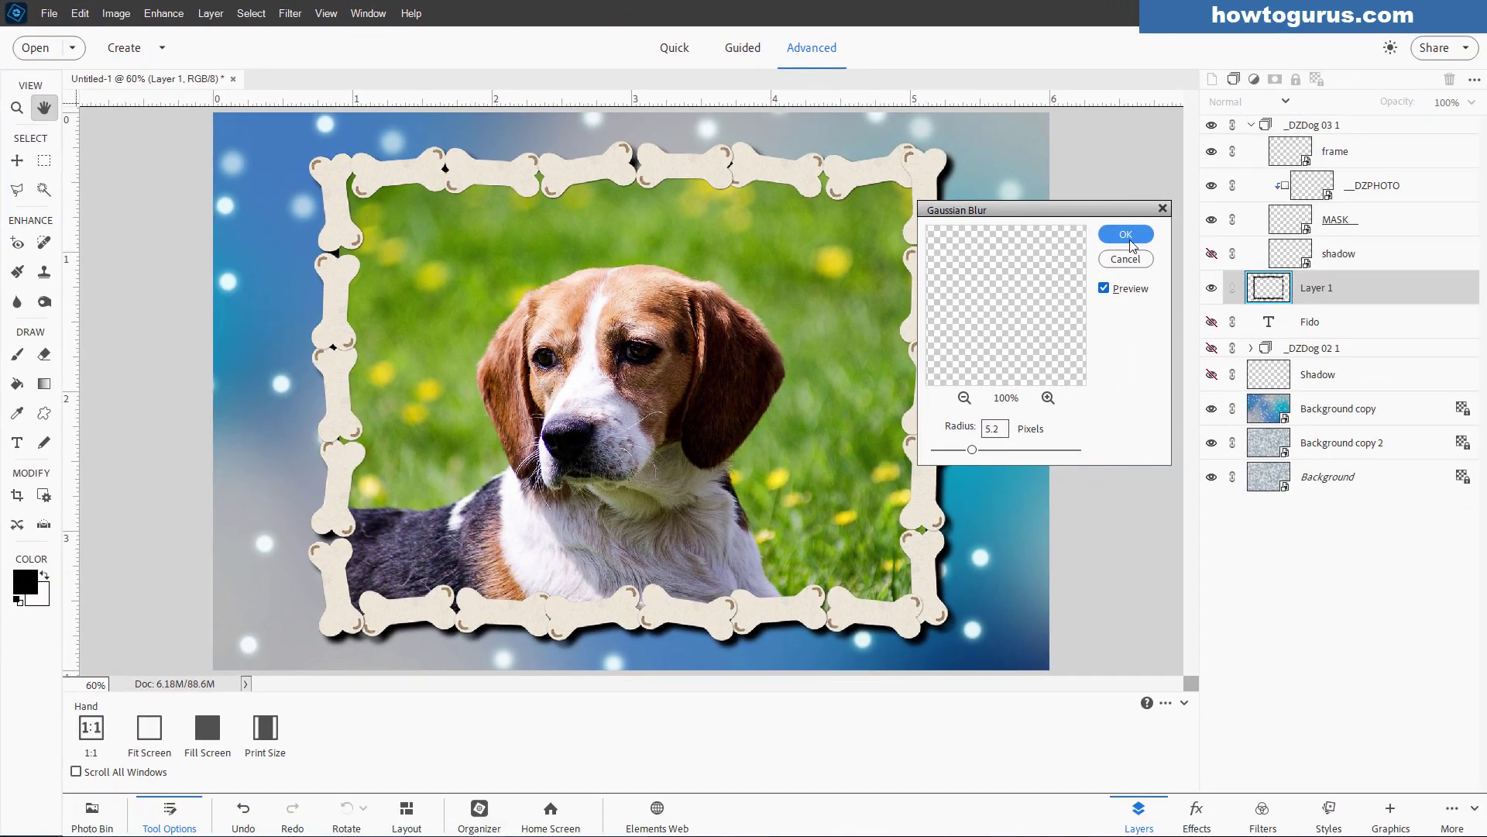
{"action": "left_click", "coordinate": [1130, 235]}
{"action": "key", "text": "v"}
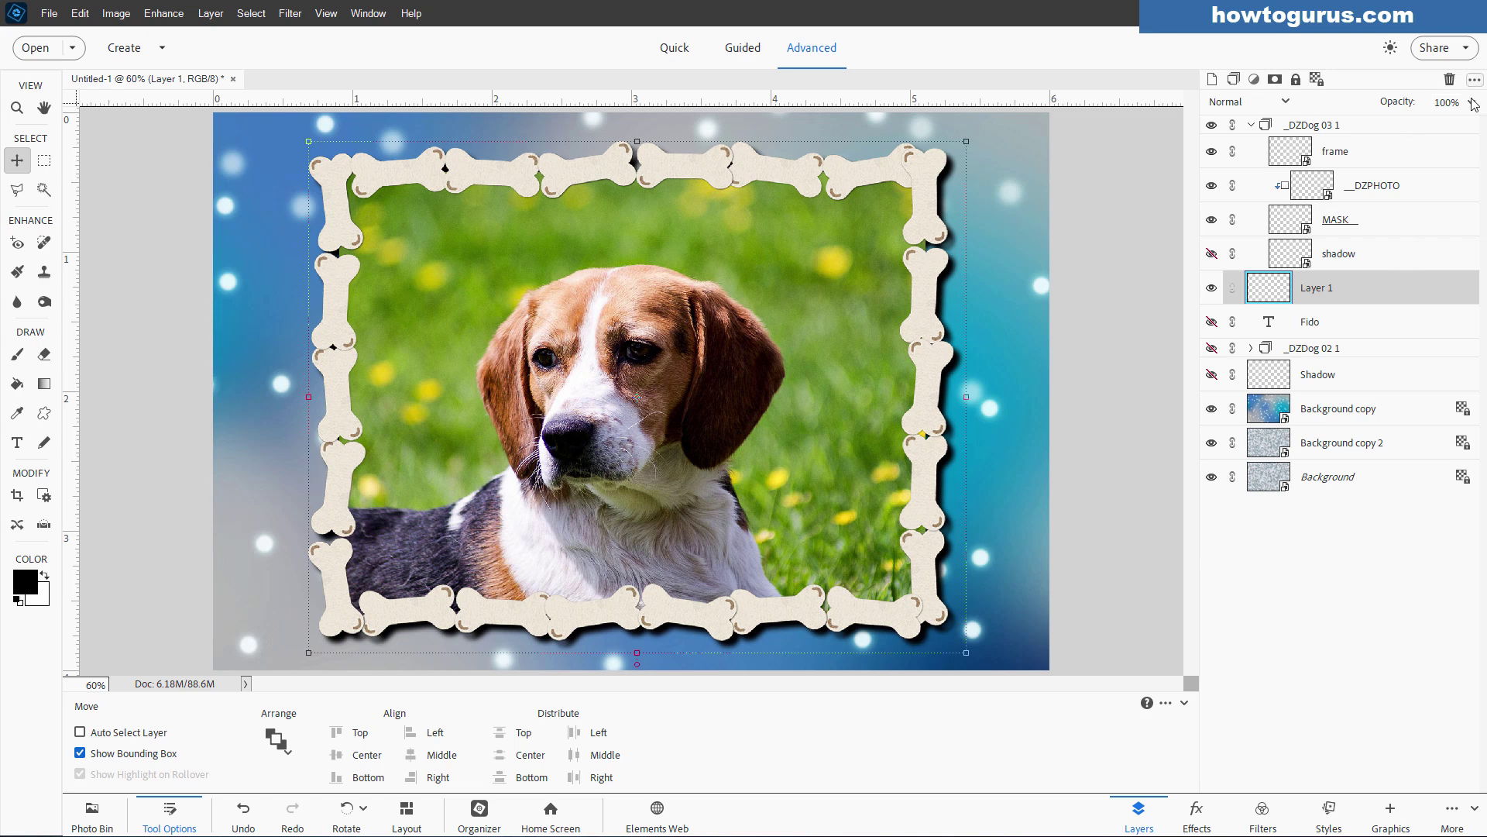
{"action": "left_click", "coordinate": [1470, 102]}
{"action": "left_click_drag", "start_coordinate": [1472, 122], "coordinate": [1458, 124]}
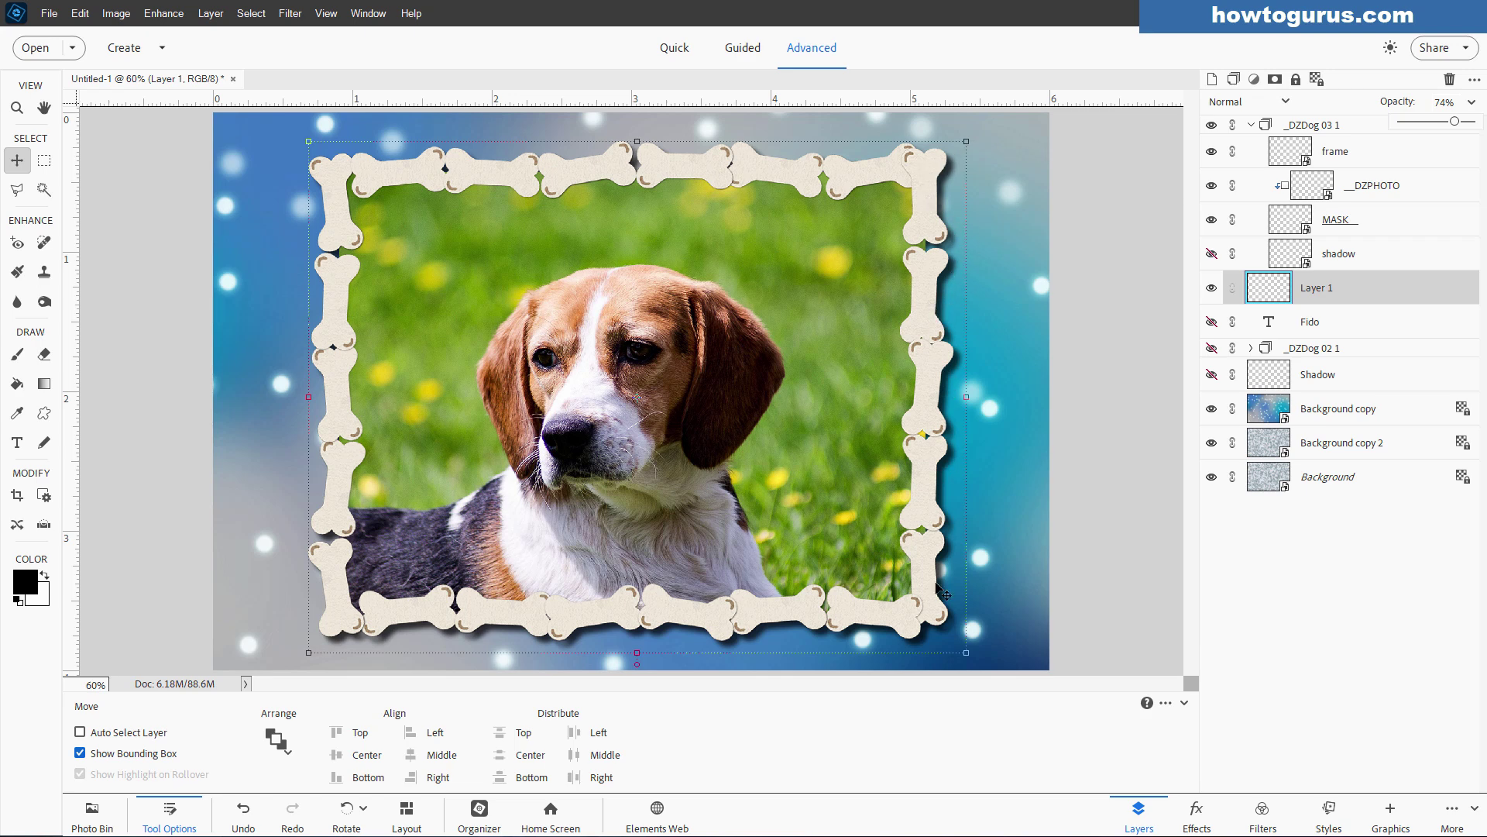
{"action": "left_click", "coordinate": [1138, 505]}
{"action": "left_click", "coordinate": [1382, 809]}
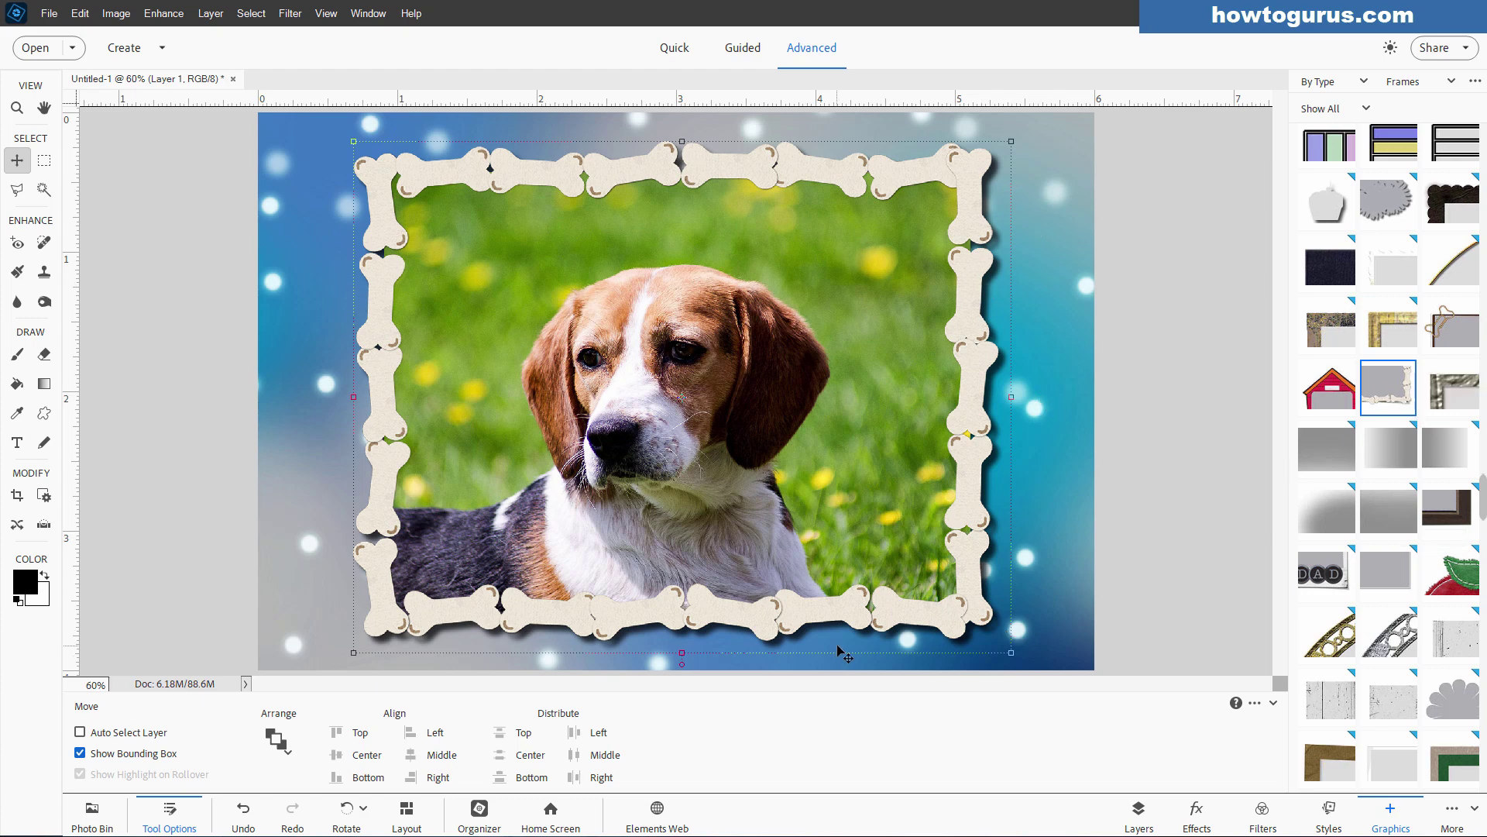
Replace the Graphics panel with the Layers list.
{"action": "left_click", "coordinate": [1140, 813]}
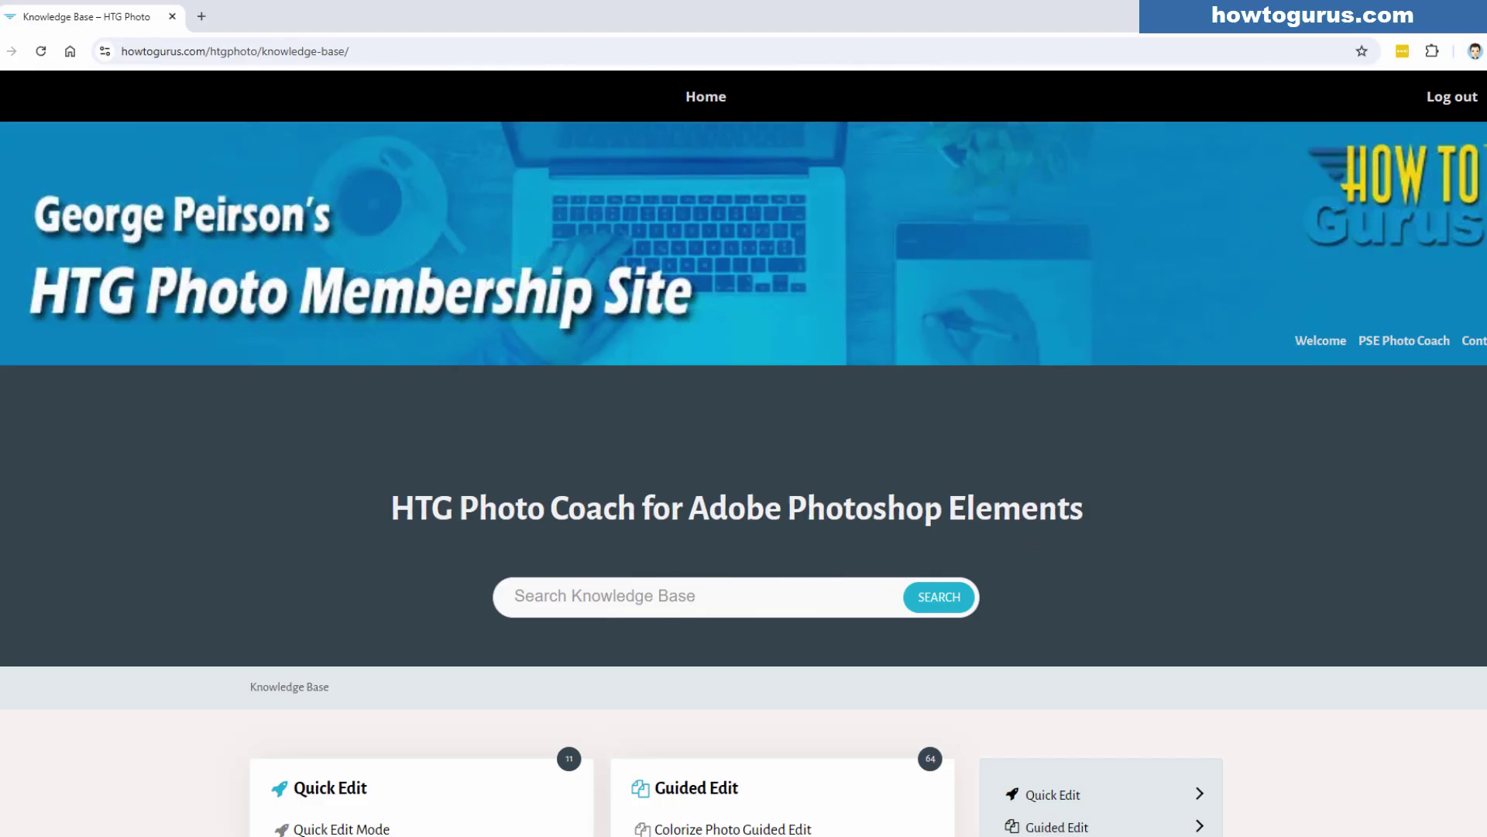
Open the Lasso Tool article from the Knowledge Base Tools list and skim its freehand-selection steps.
{"action": "scroll", "coordinate": [744, 452], "scroll_direction": "down", "scroll_amount": 8}
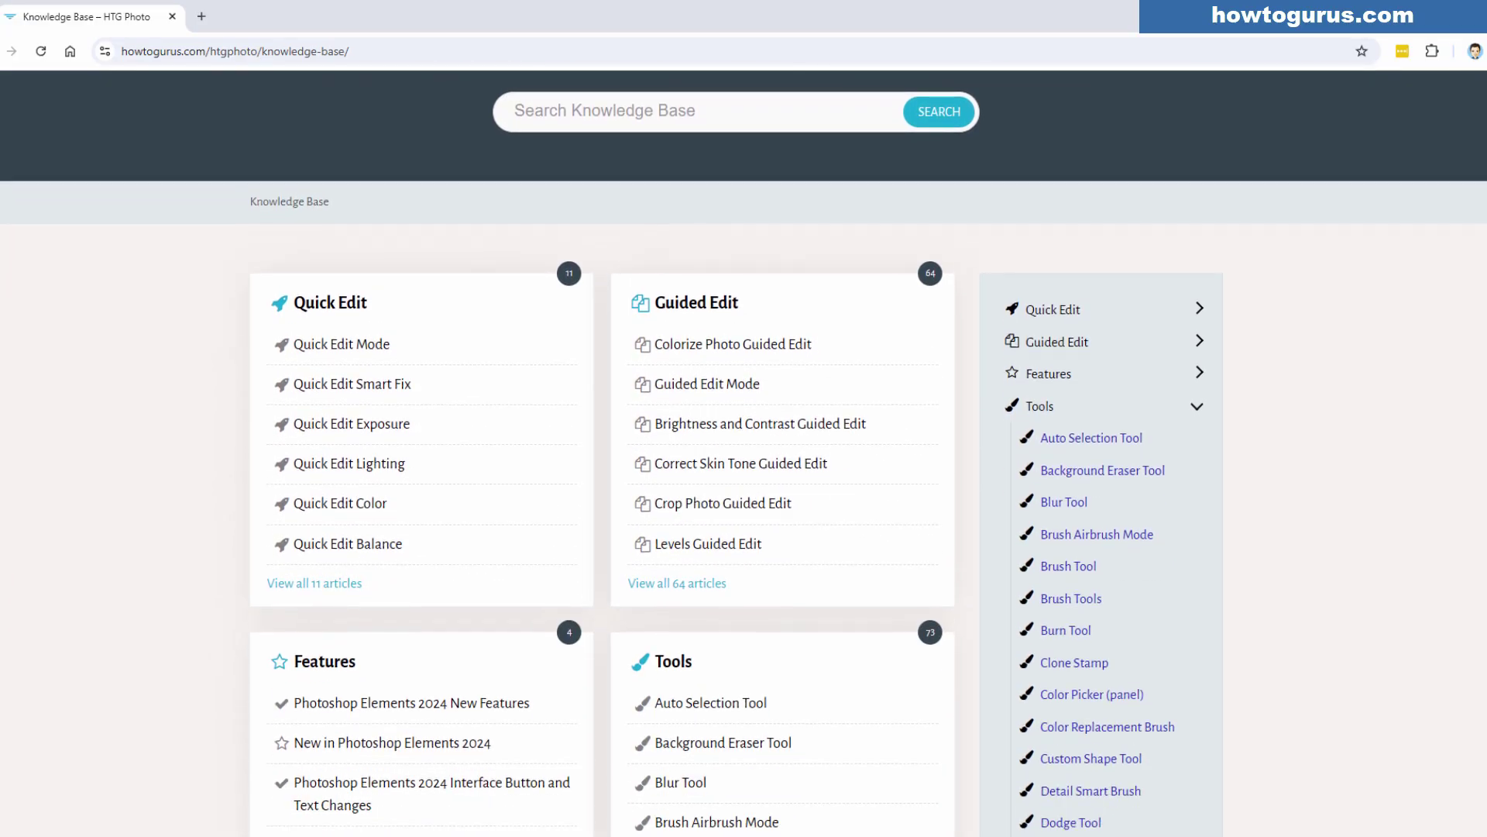
{"action": "scroll", "coordinate": [744, 453], "scroll_direction": "down", "scroll_amount": 7}
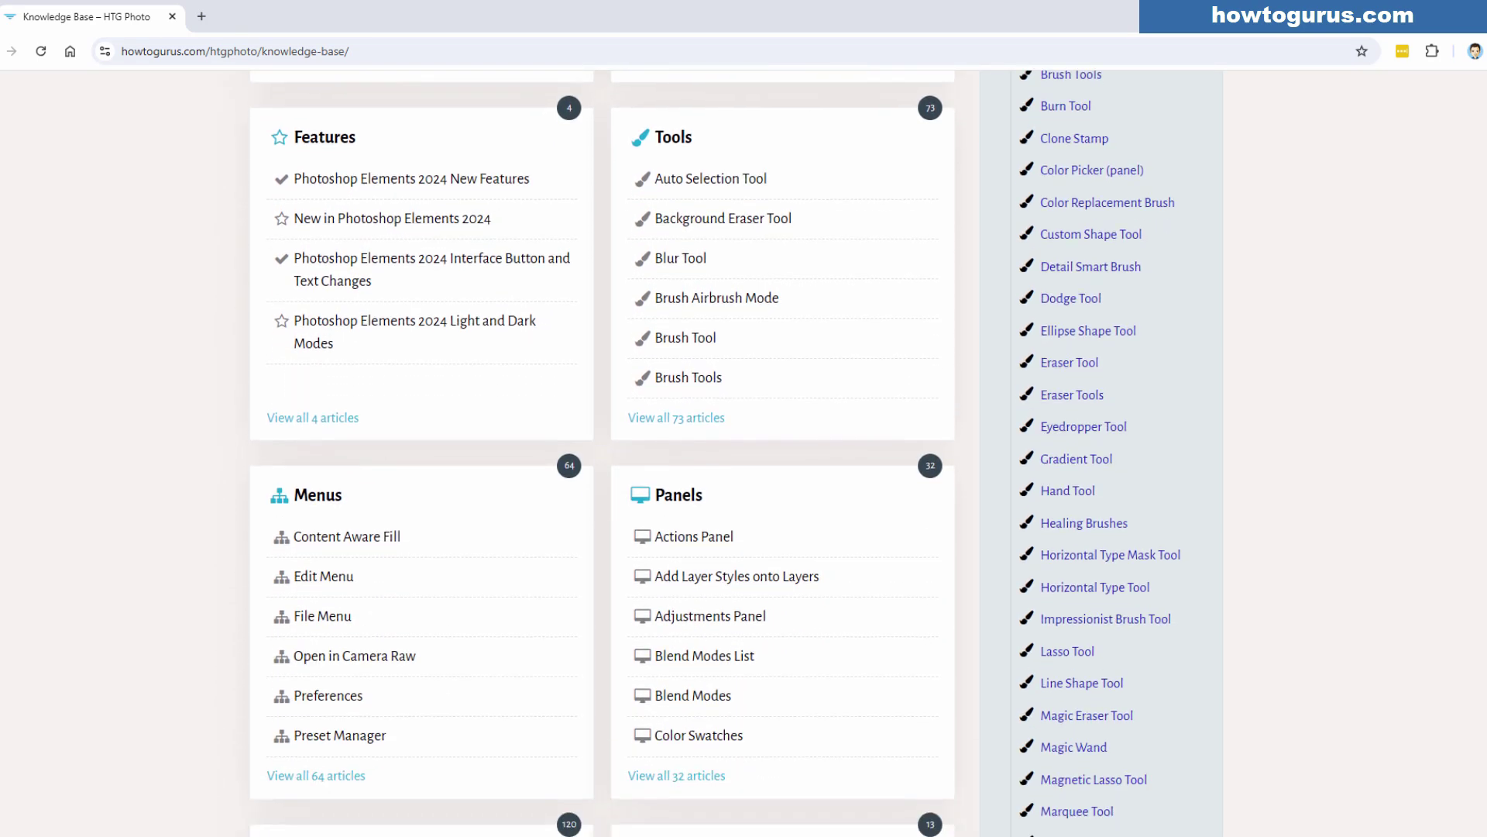
{"action": "left_click", "coordinate": [1092, 497]}
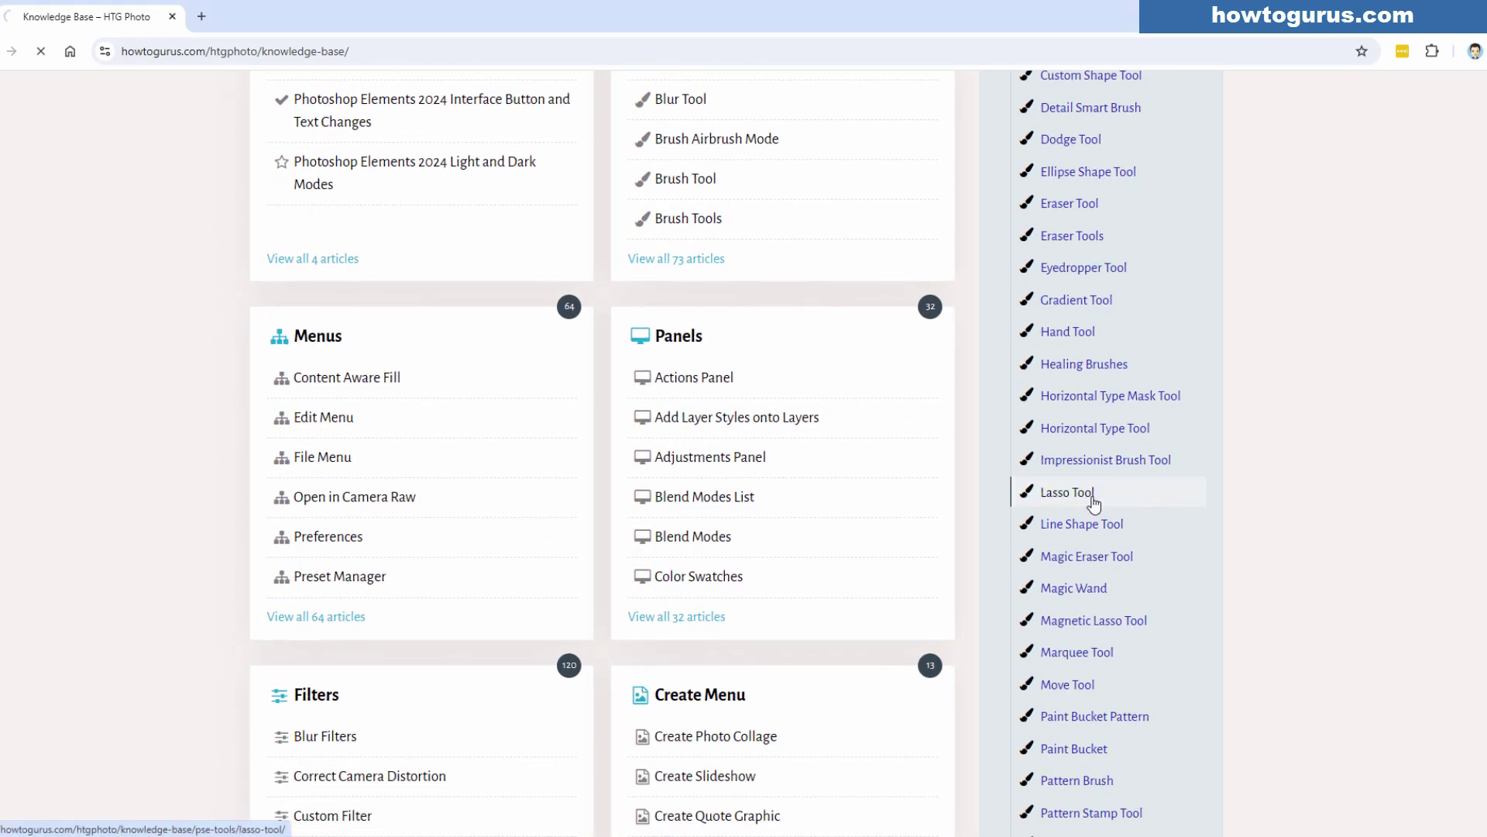
{"action": "scroll", "coordinate": [1093, 504], "scroll_direction": "down", "scroll_amount": 5}
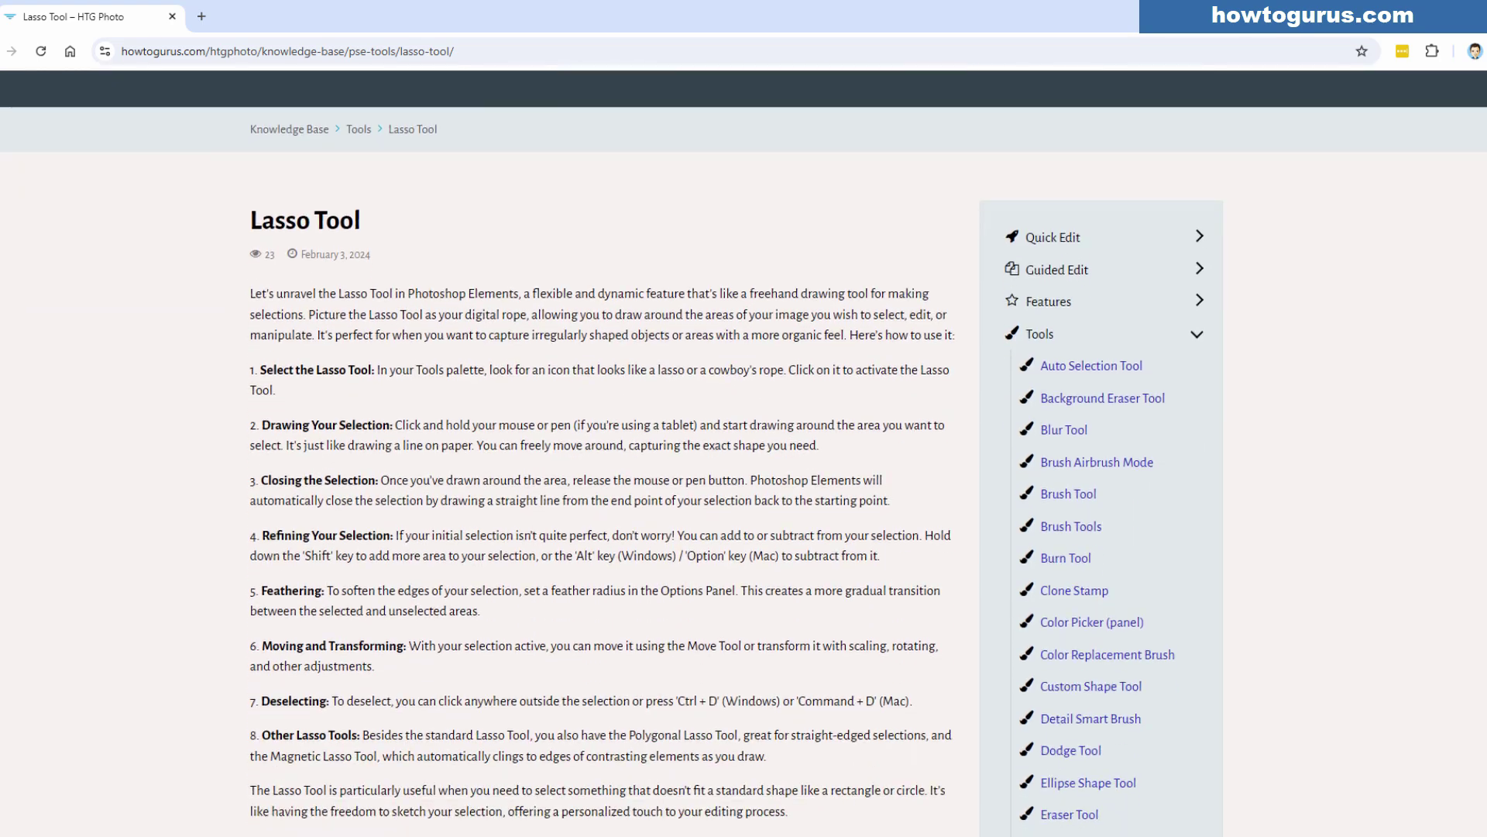
{"action": "scroll", "coordinate": [753, 479], "scroll_direction": "down", "scroll_amount": 1}
{"action": "scroll", "coordinate": [753, 479], "scroll_direction": "up", "scroll_amount": 1}
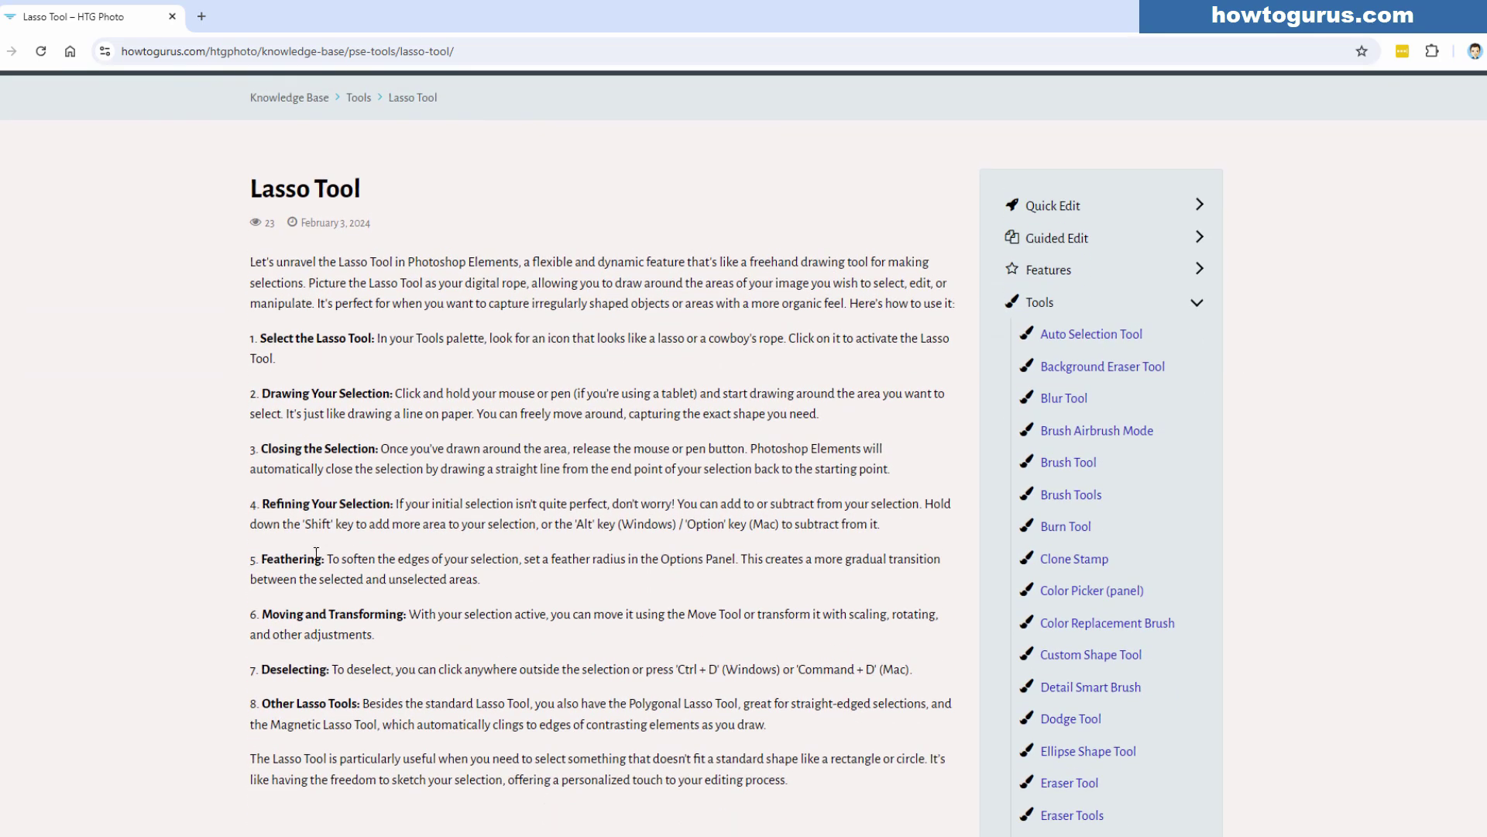